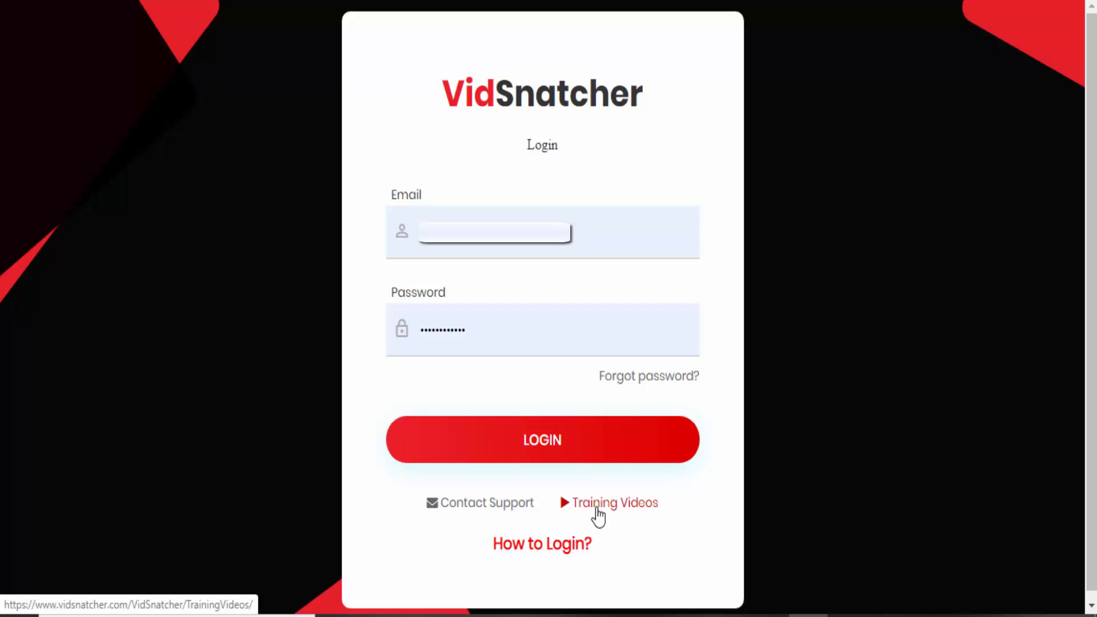
Step: Log in with the prefilled credentials and choose the 16:9 Standard Video canvas
click(544, 442)
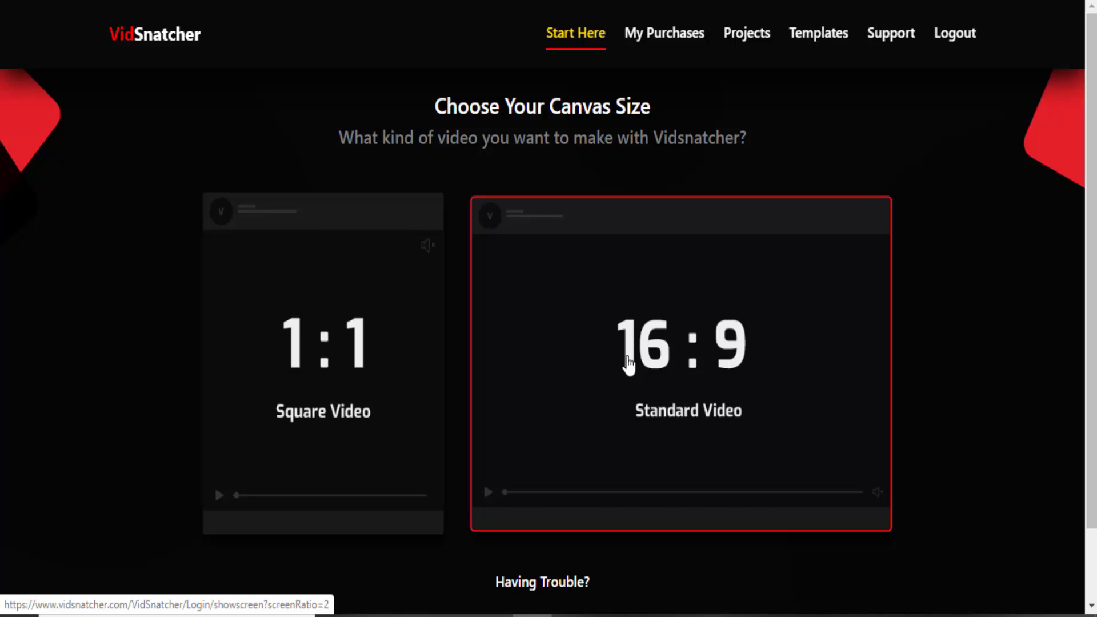
click(629, 364)
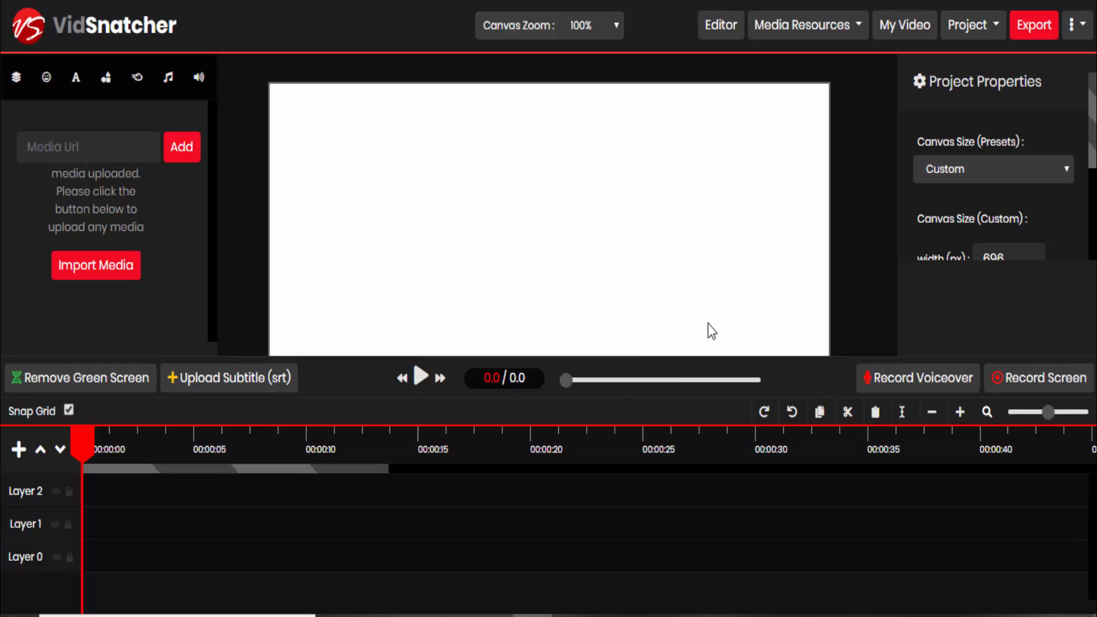
Step: Examine the canvas size presets, custom width and height, and canvas color in the project properties
click(1066, 170)
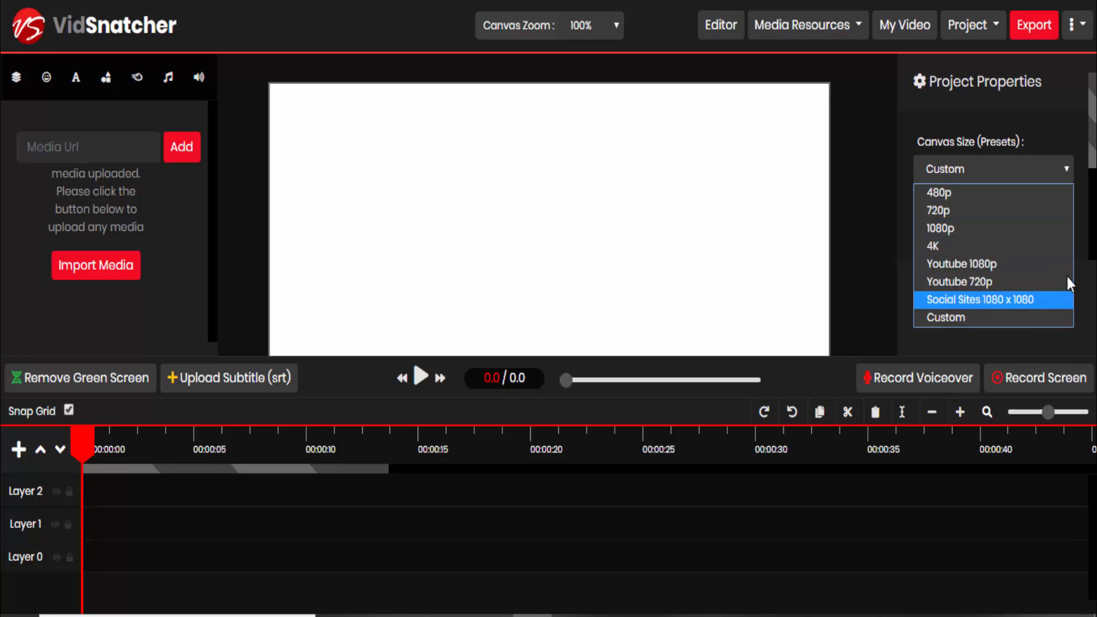
click(1058, 169)
scroll(1040, 218, down, 2)
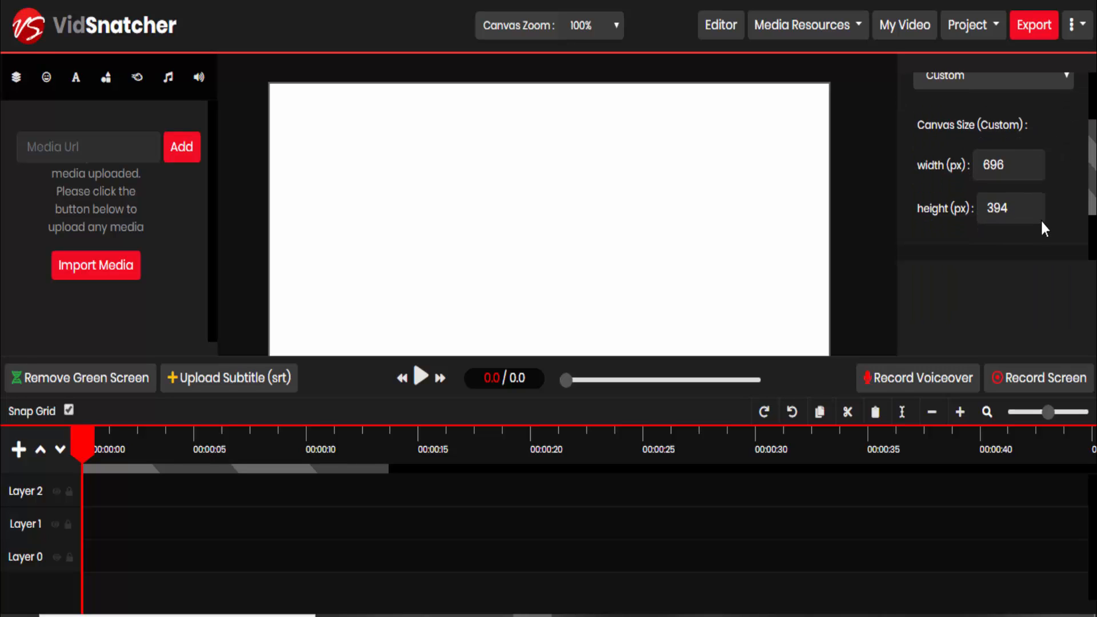
scroll(1011, 219, down, 2)
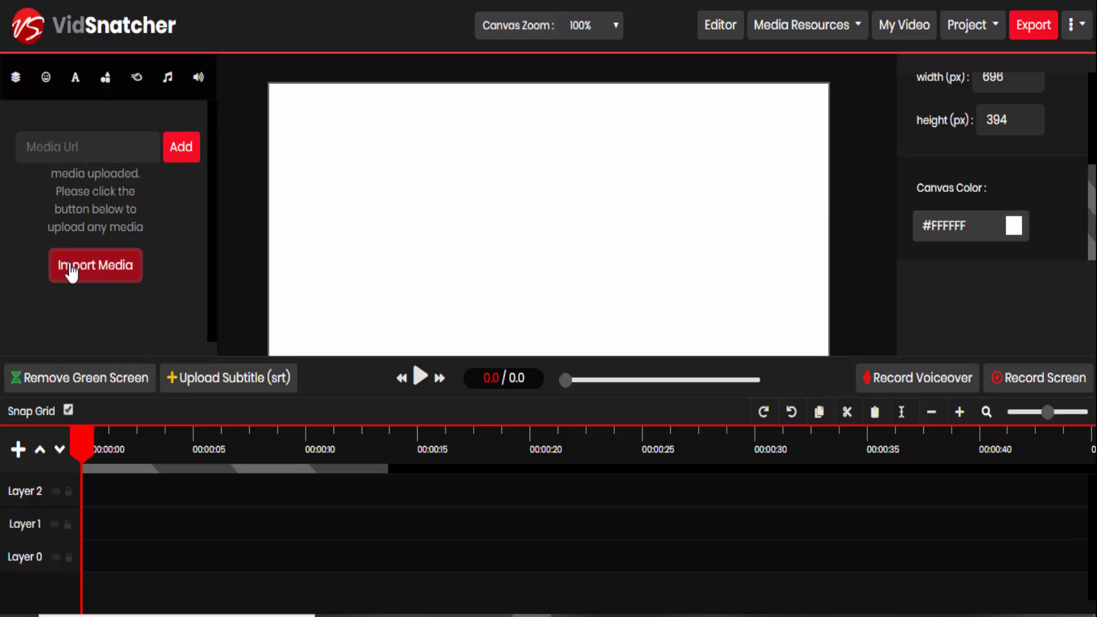
Step: Import the screen1 video from the VS-DEMO folder and place it at the start of Layer 1
click(109, 271)
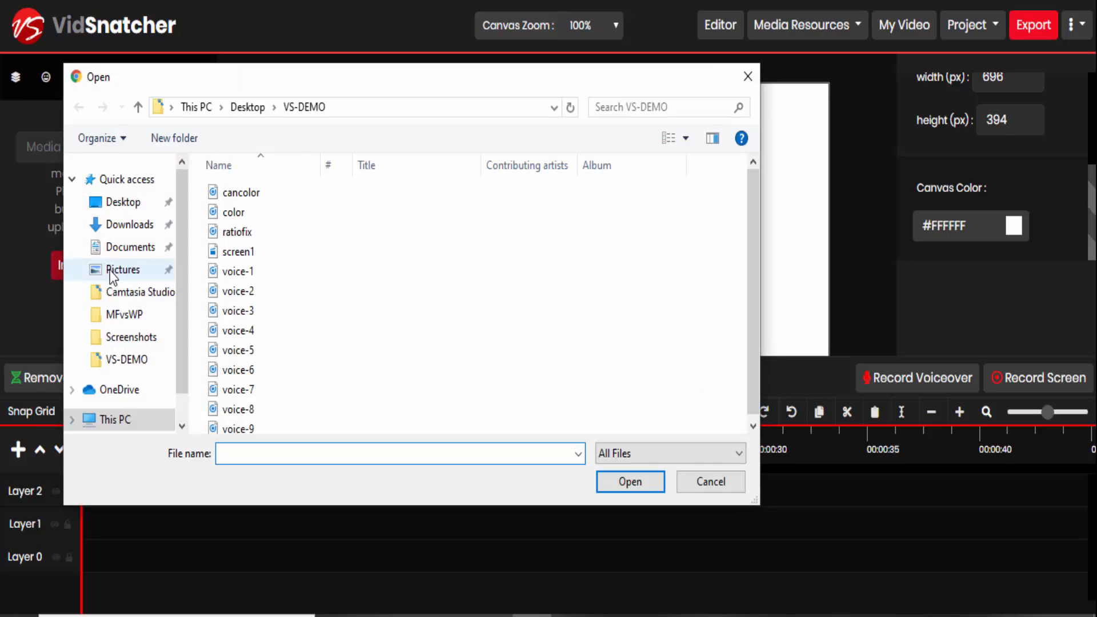
click(239, 253)
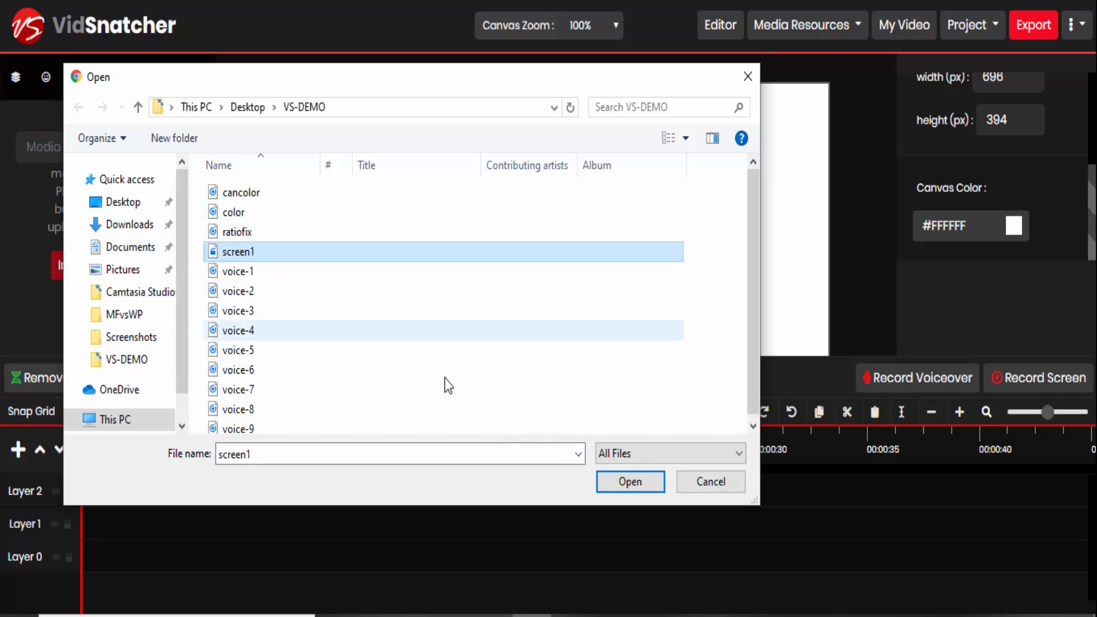
click(627, 481)
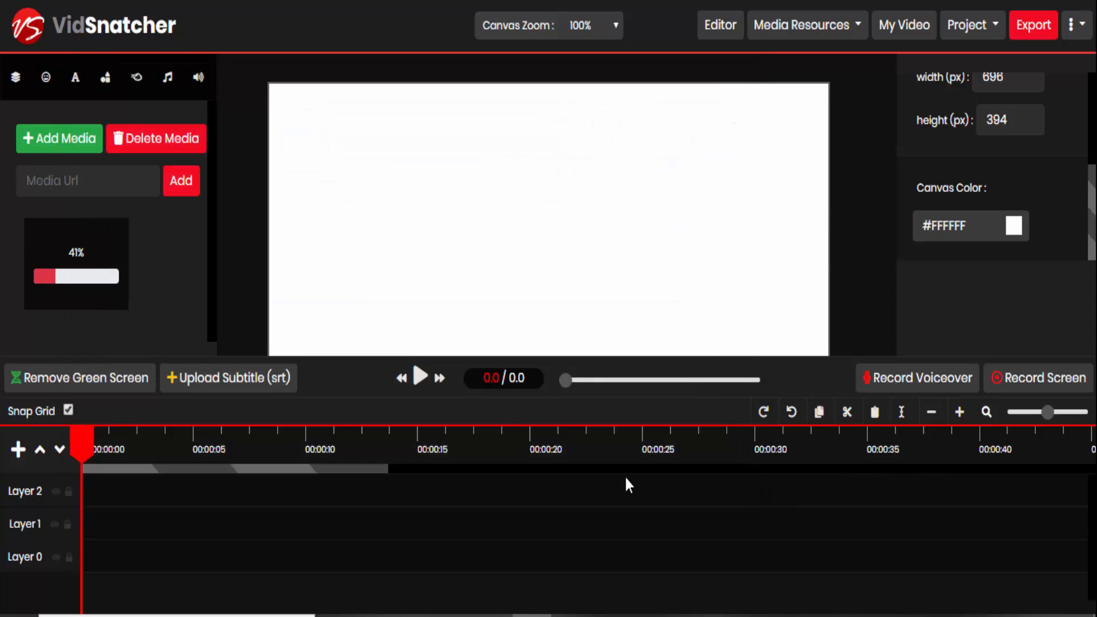
mouse_move(124, 242)
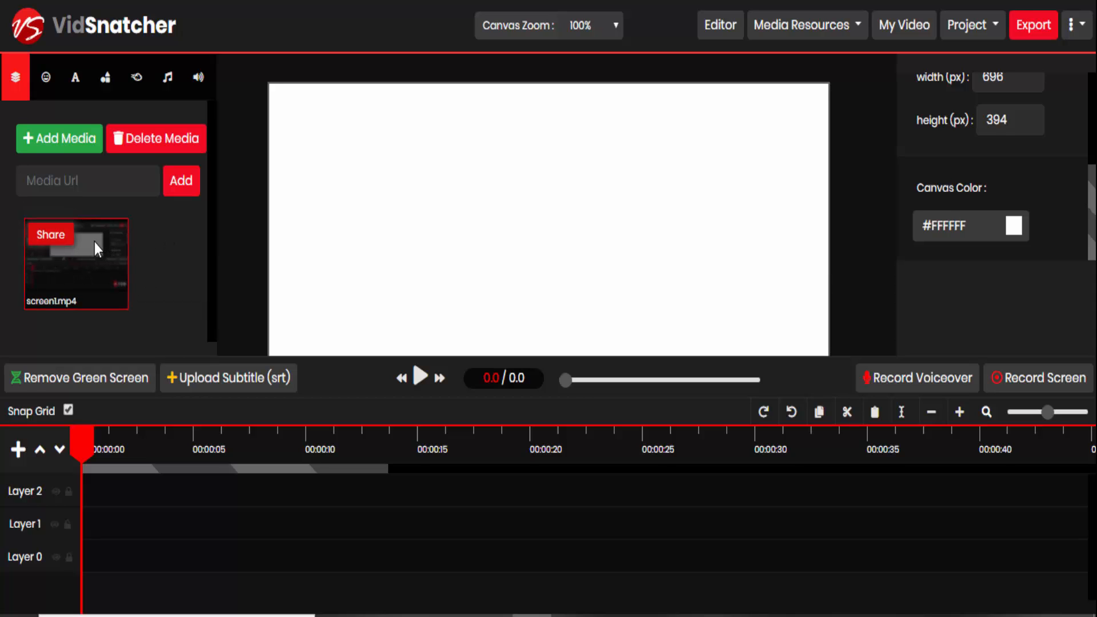
drag(94, 242, 135, 523)
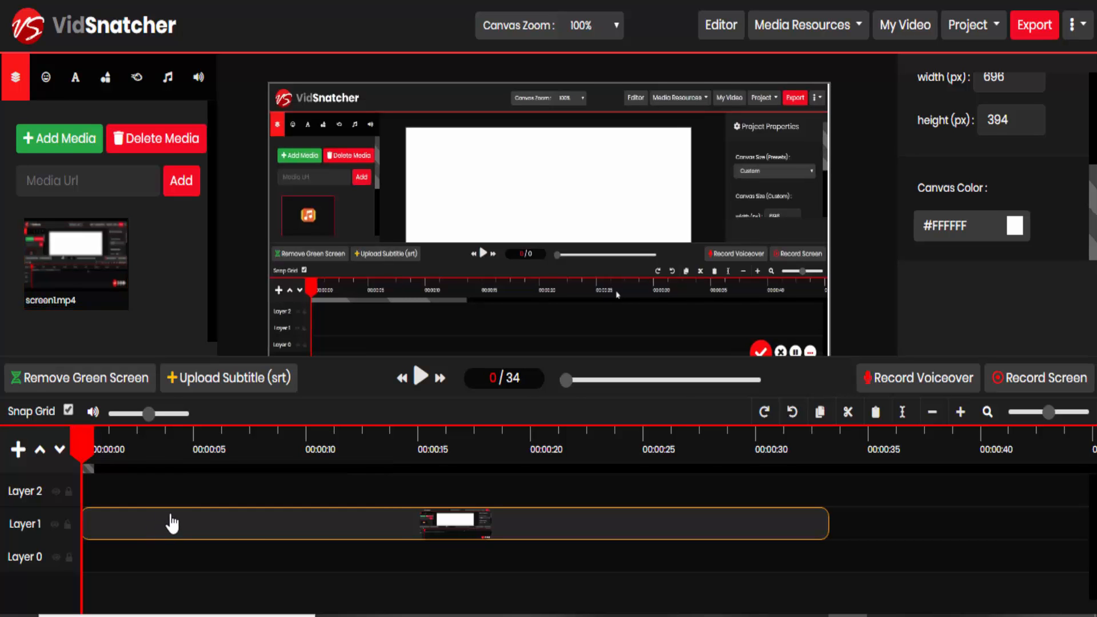
Step: Import the mac book image from the VS-DEMO folder and place it at the start of Layer 2
click(63, 138)
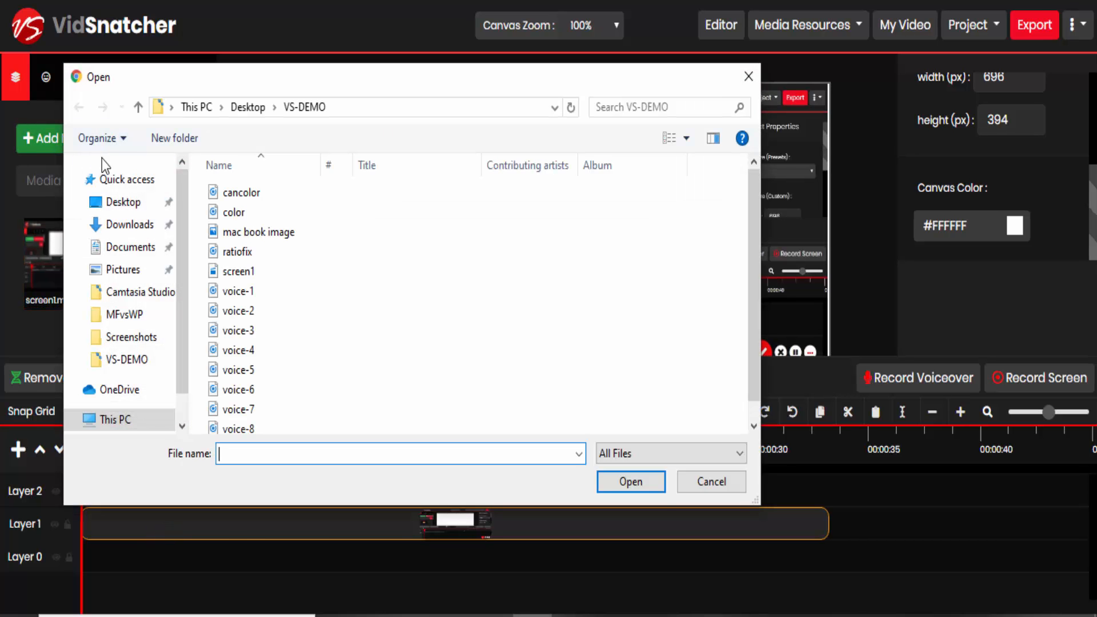
click(245, 232)
click(628, 482)
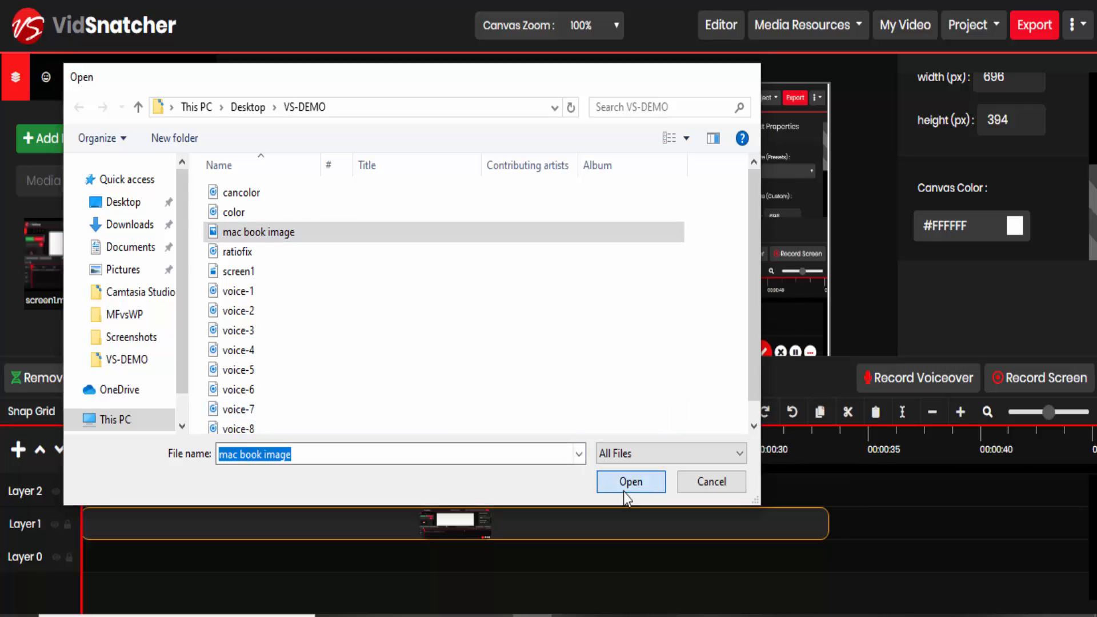
scroll(210, 238, down, 2)
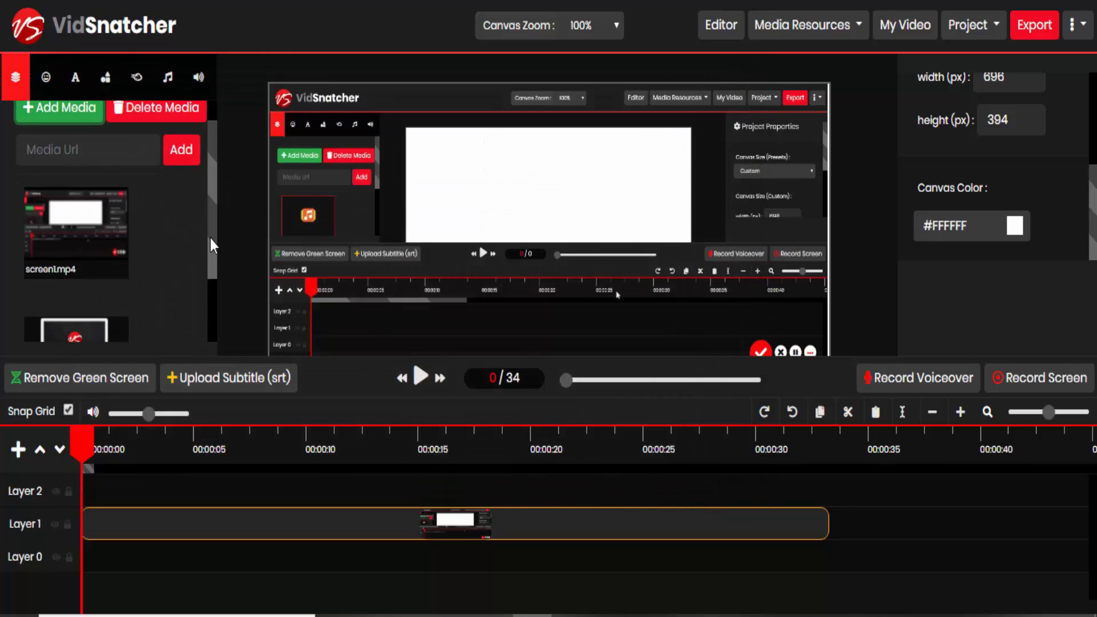
mouse_move(97, 284)
drag(125, 296, 167, 516)
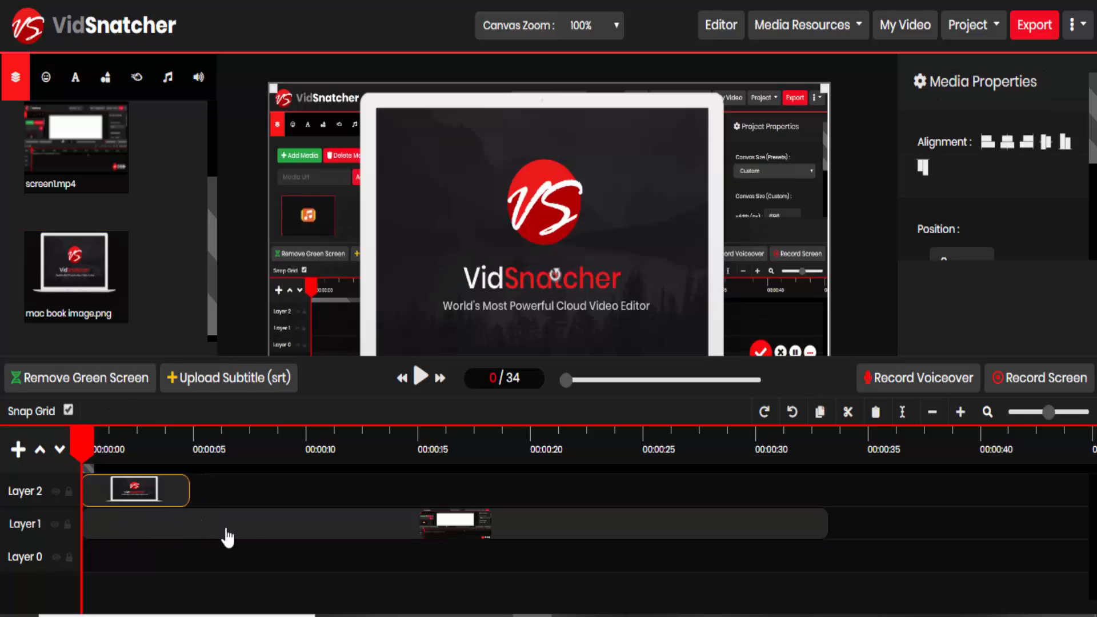
Step: Shift the Layer 1 video clip about 2 seconds later and trim its start to about 4.5 seconds on the timeline
drag(228, 537, 271, 537)
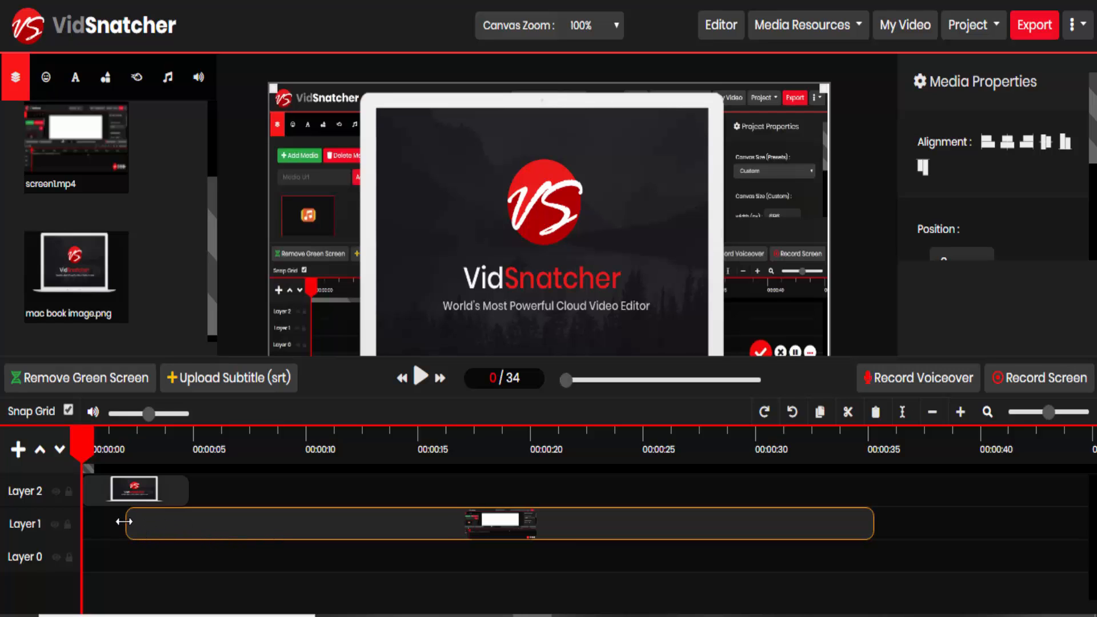
drag(126, 523, 181, 524)
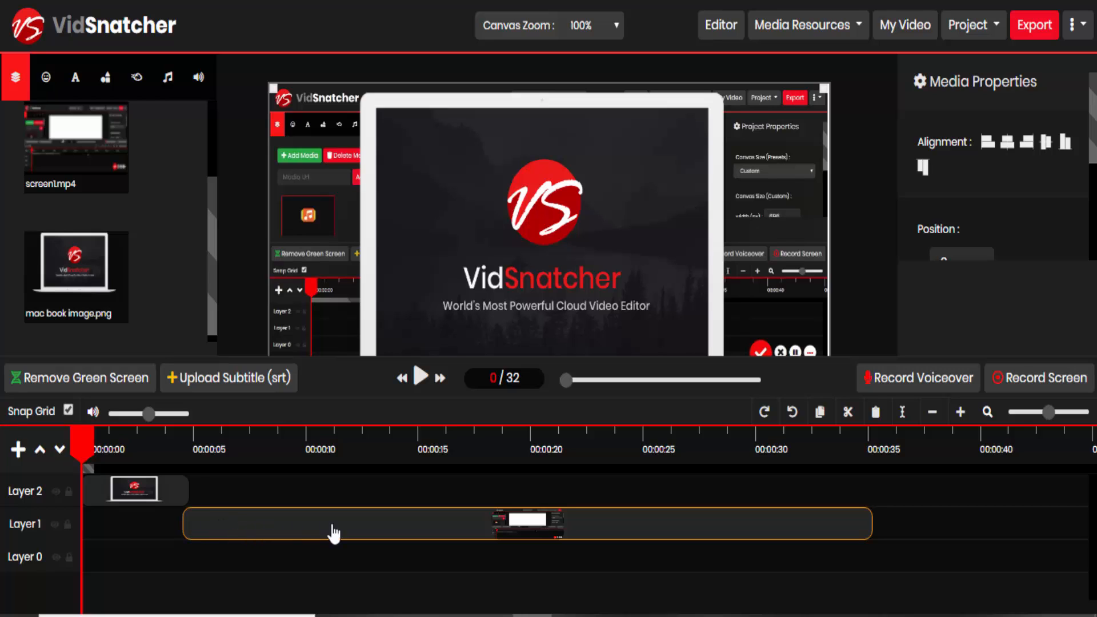
Step: Split the Layer 1 video clip at 19 seconds and move its second part up to Layer 2
click(515, 462)
click(903, 412)
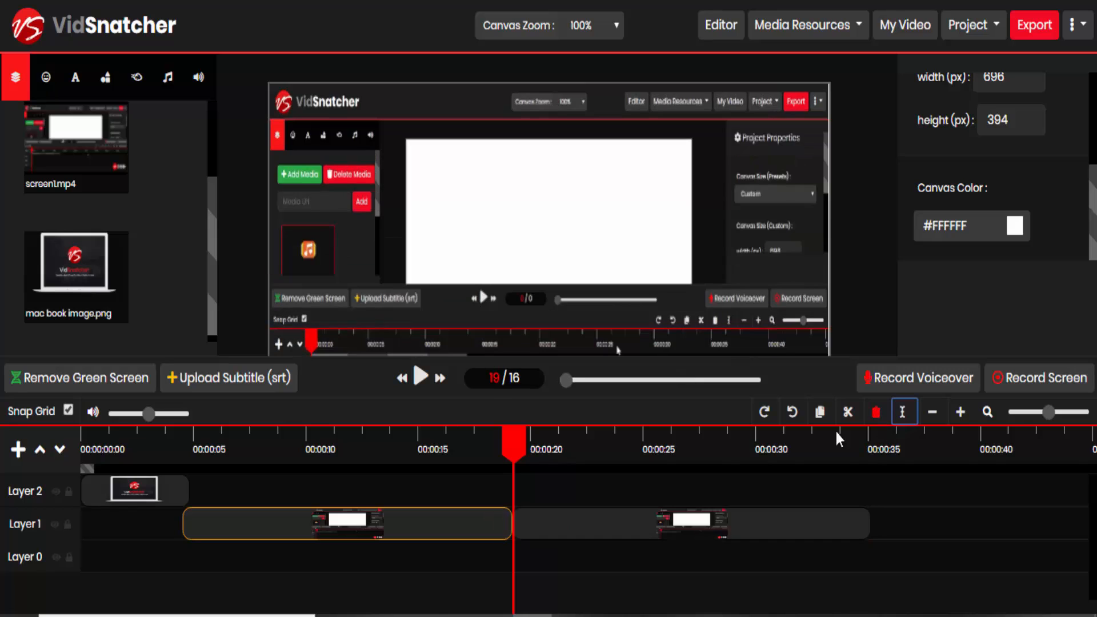
drag(630, 522, 616, 507)
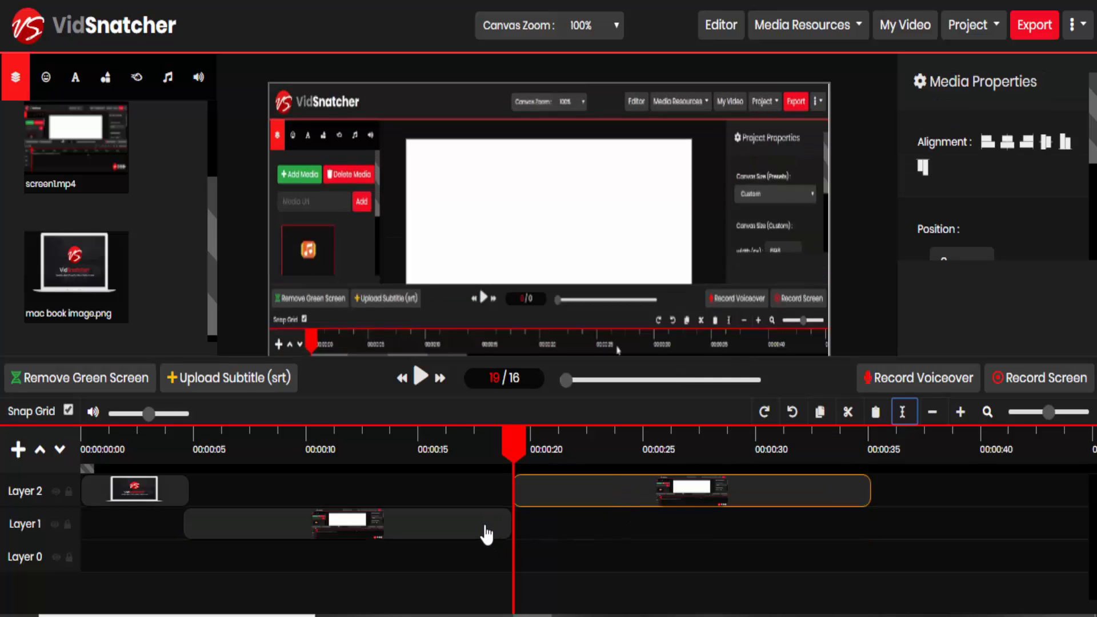
Step: Move the second part of the split video from Layer 2 back to Layer 1
click(467, 529)
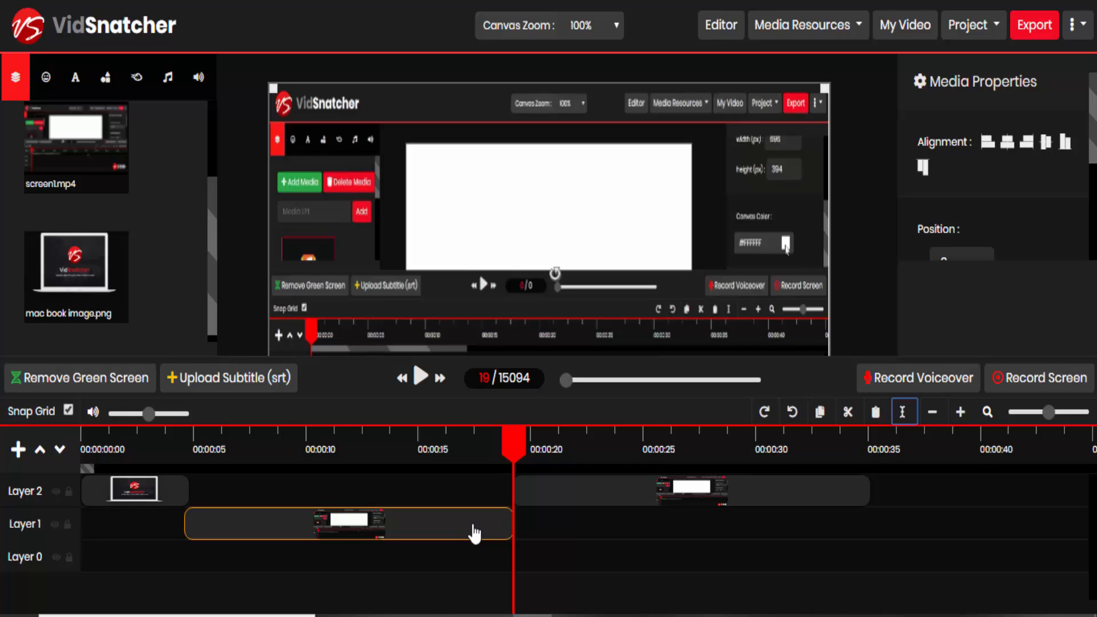
click(541, 504)
drag(540, 504, 541, 529)
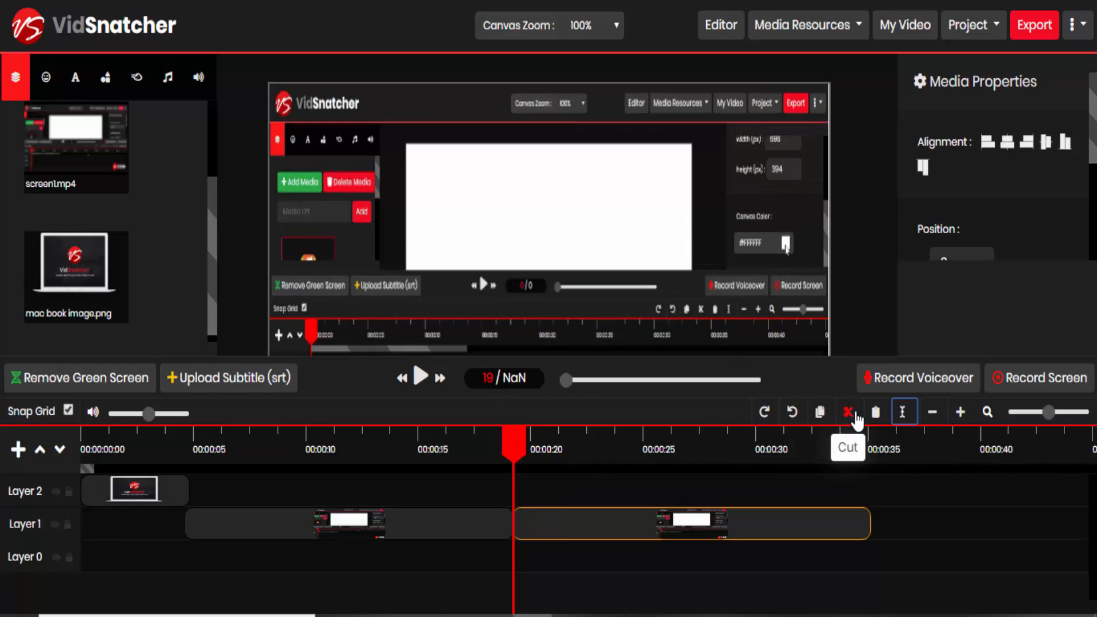
Step: Undo the second clip part's move to Layer 1, redo it, and undo it again
click(792, 413)
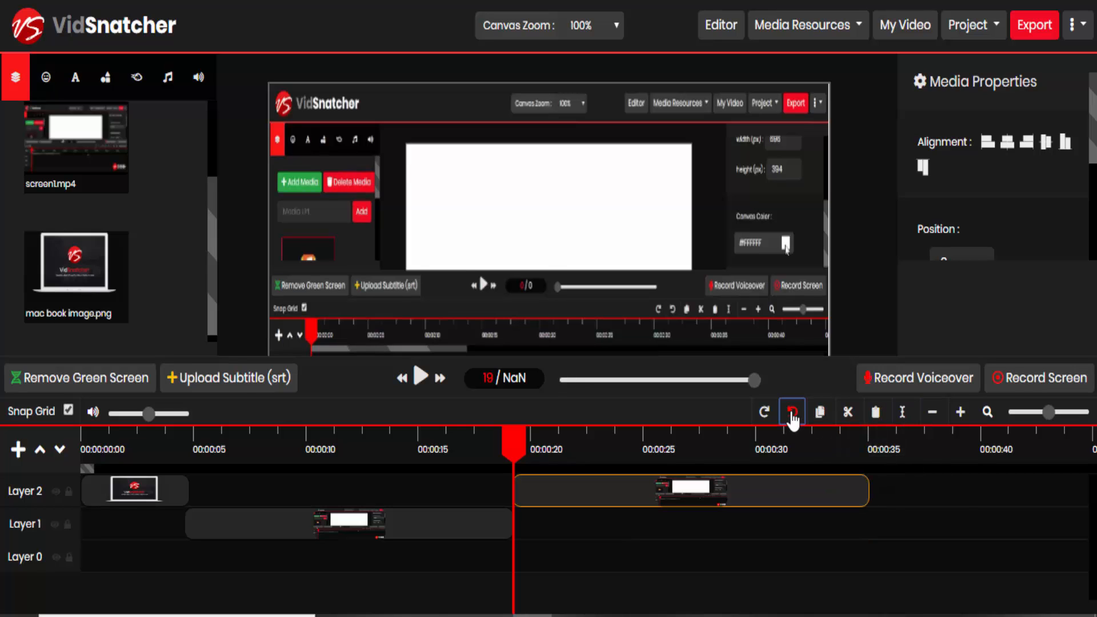
click(768, 414)
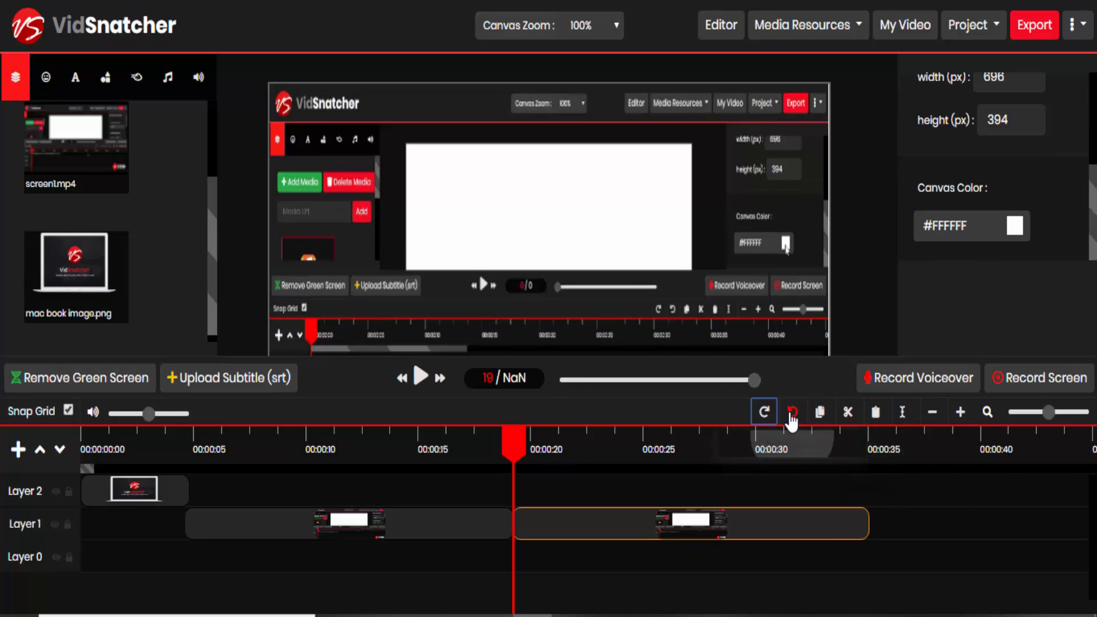
click(790, 413)
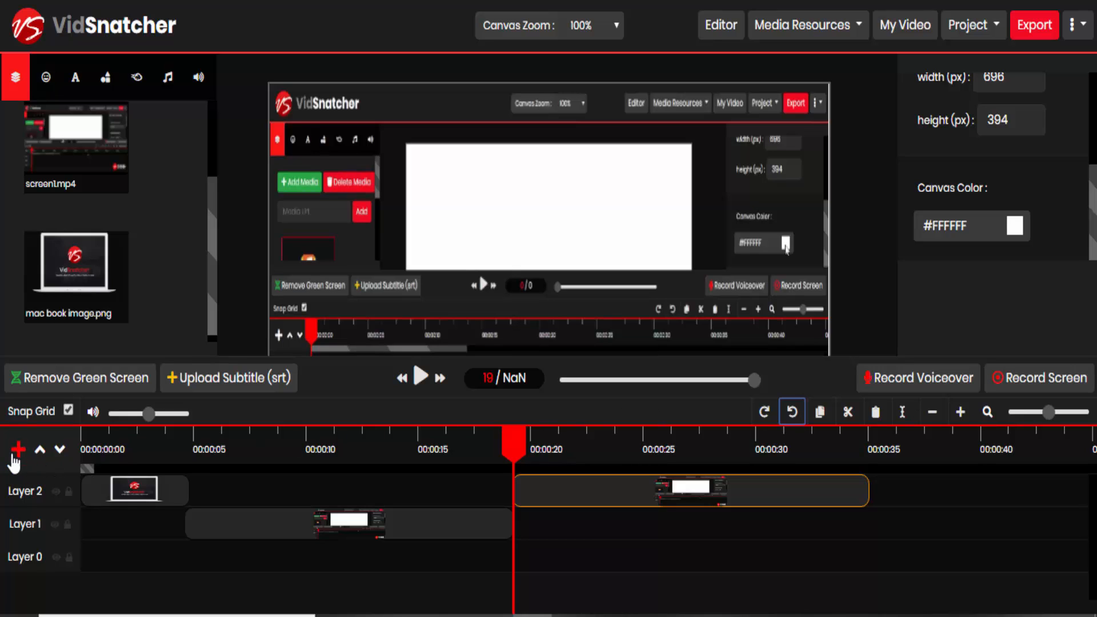
Step: Add two more layers to the timeline
click(18, 450)
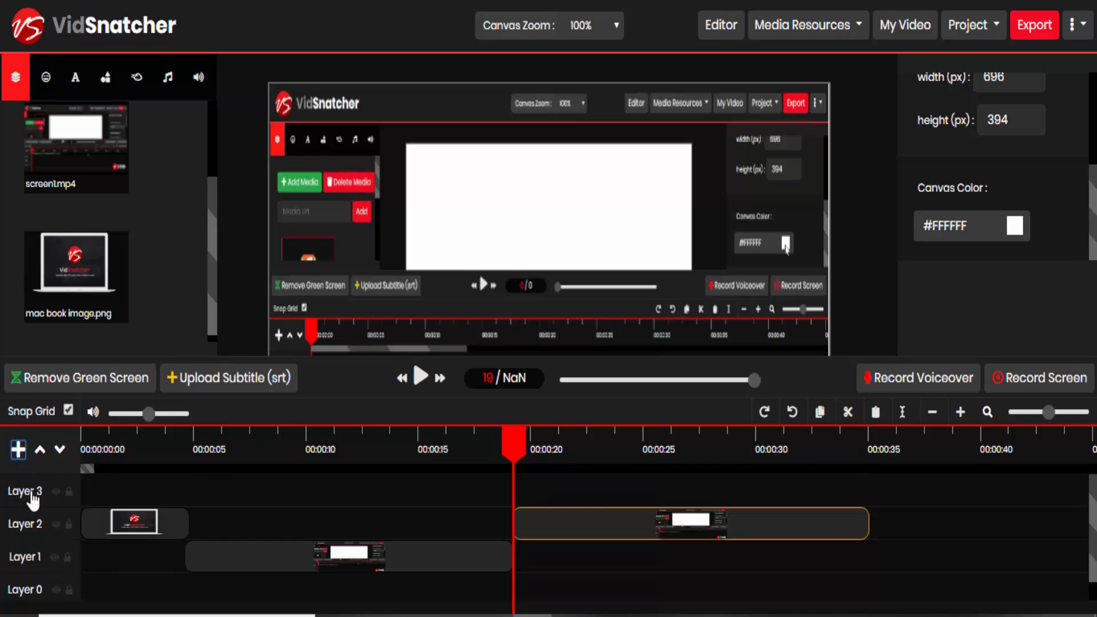
click(20, 452)
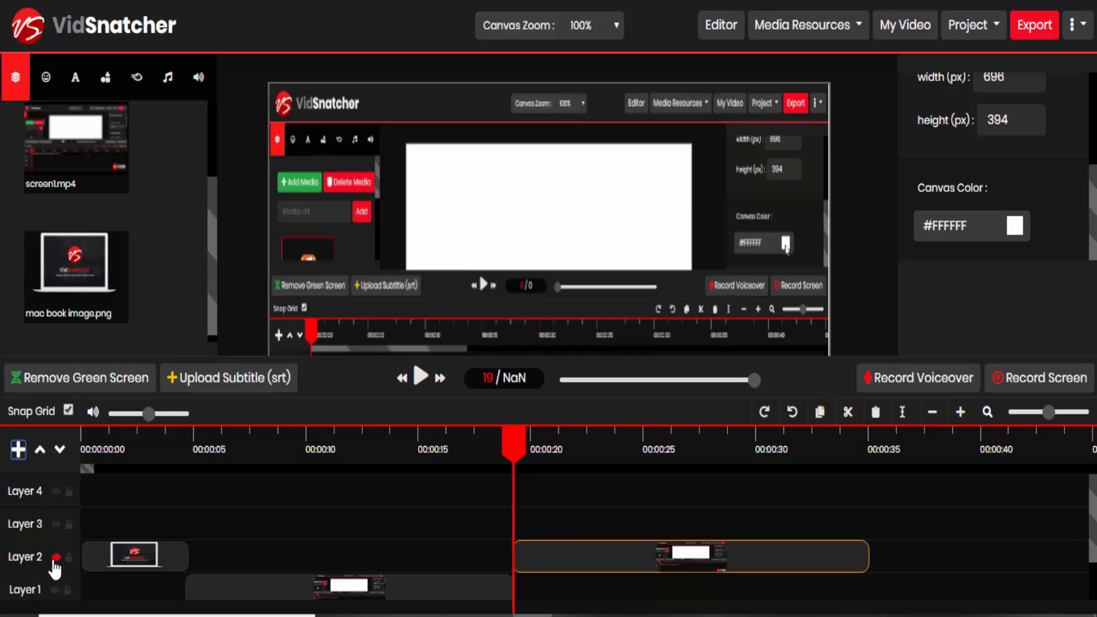
Step: Hide Layer 2, check the preview at 21 seconds, make the layer visible again and preview its laptop image near 1 second
click(55, 557)
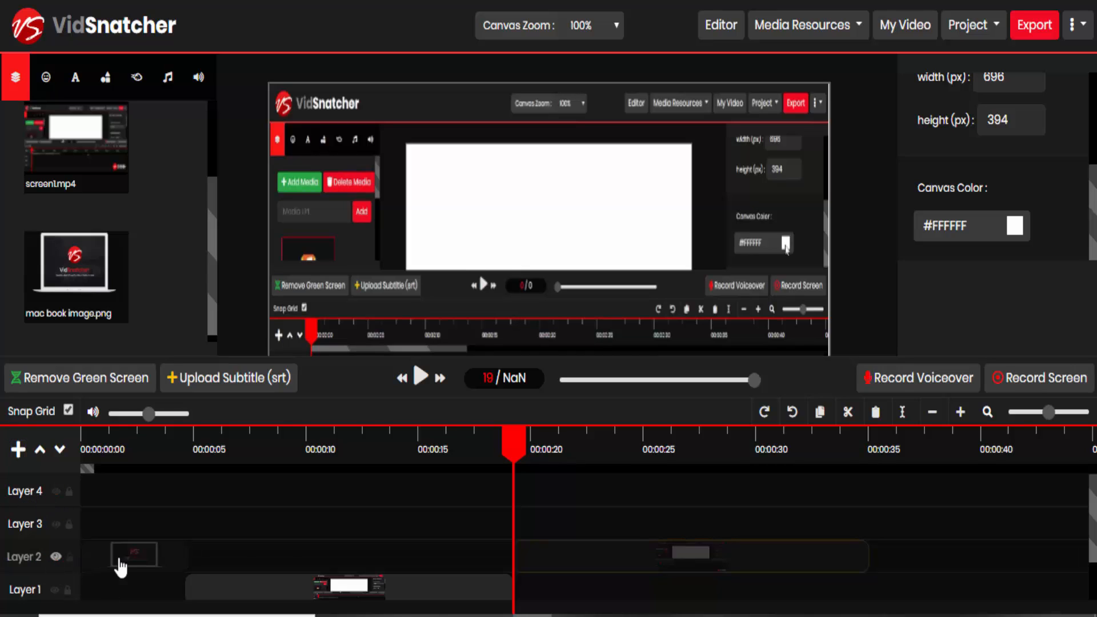
drag(519, 448, 540, 452)
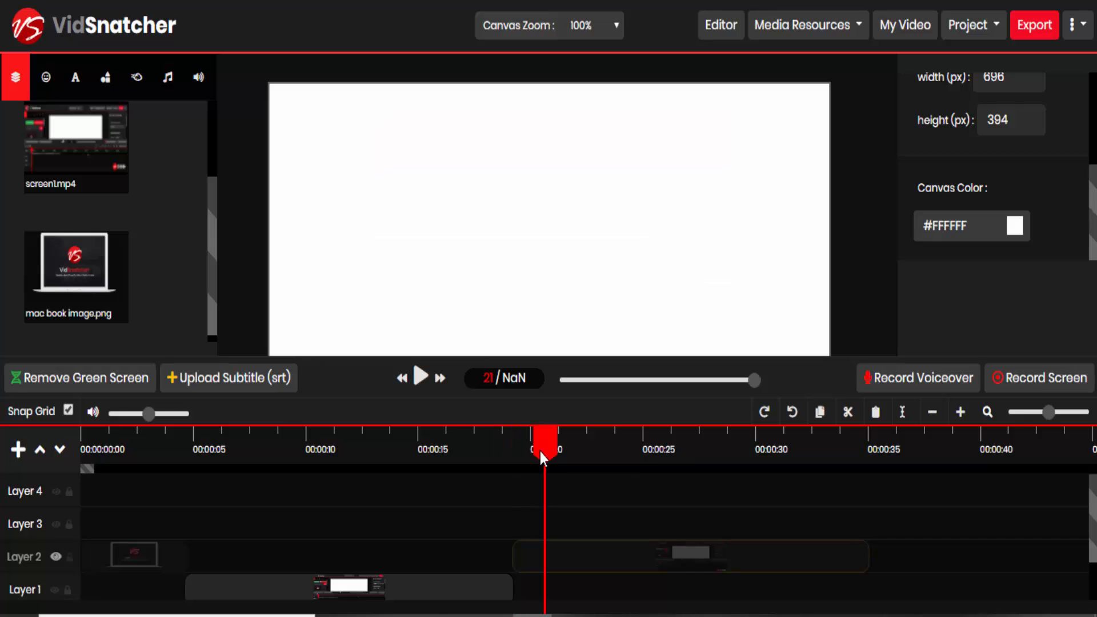
click(122, 456)
click(56, 556)
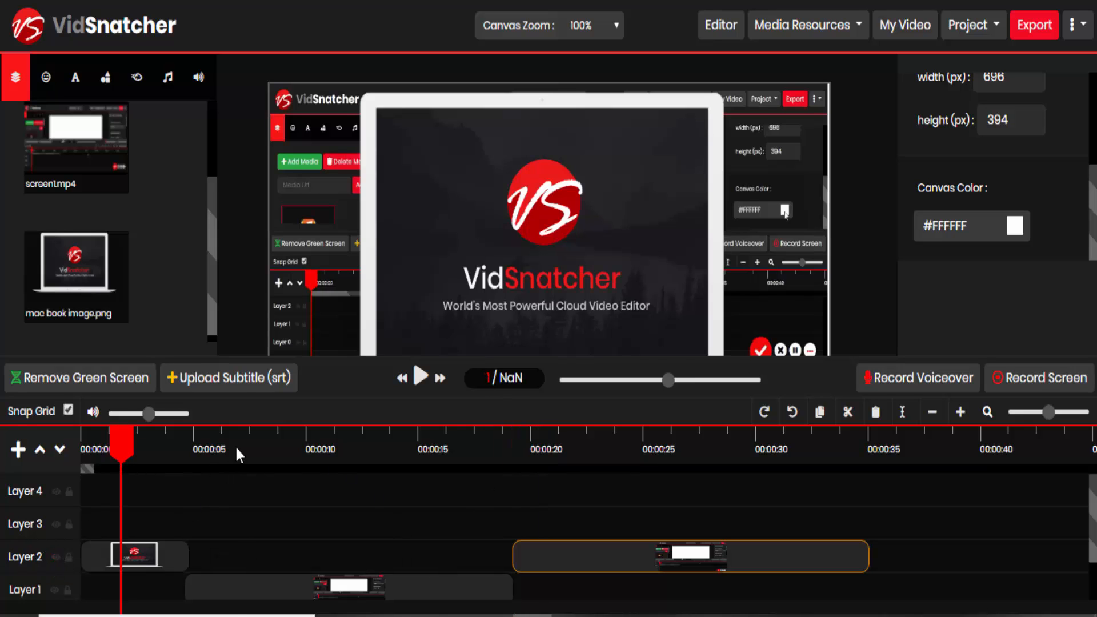
click(236, 449)
click(108, 448)
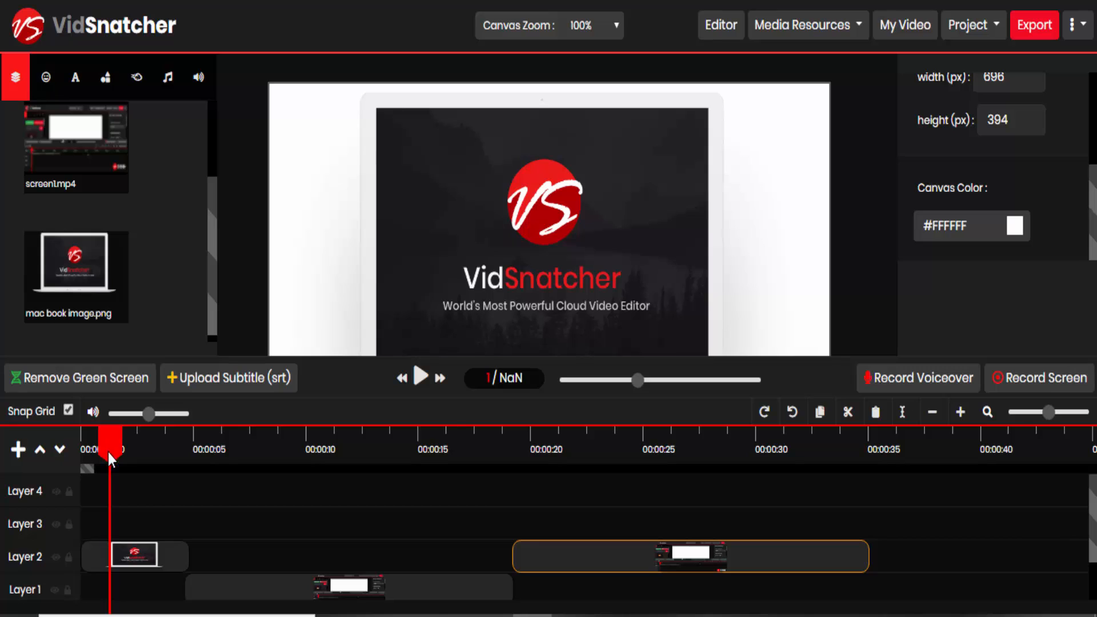
Step: Lock Layer 2 and try selecting its laptop image clip
click(68, 557)
click(147, 564)
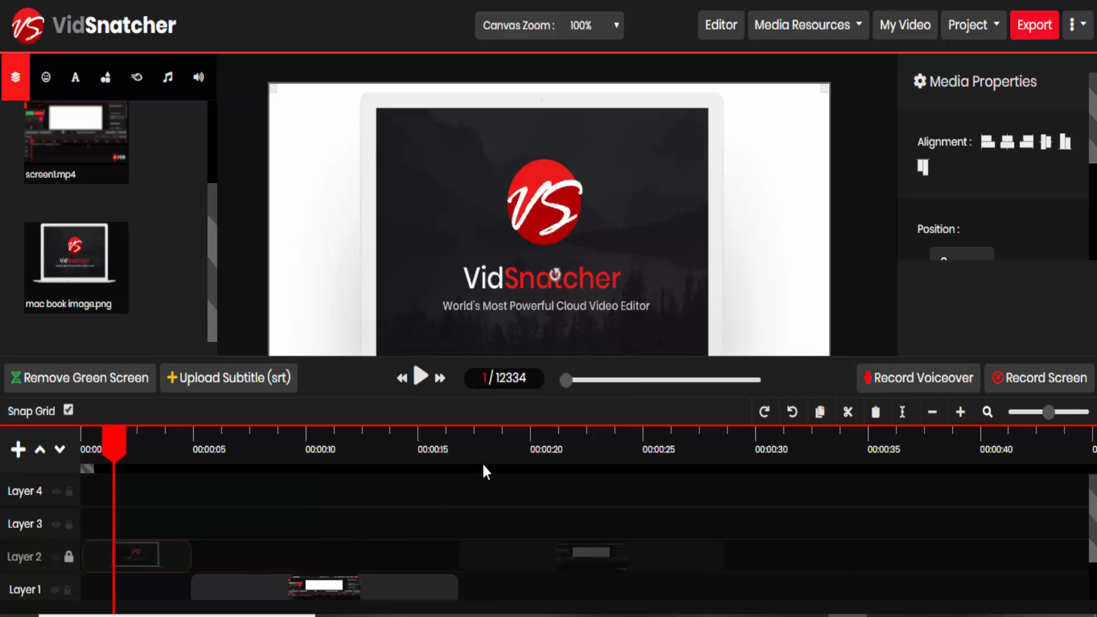
Step: Start a new, empty project
click(971, 25)
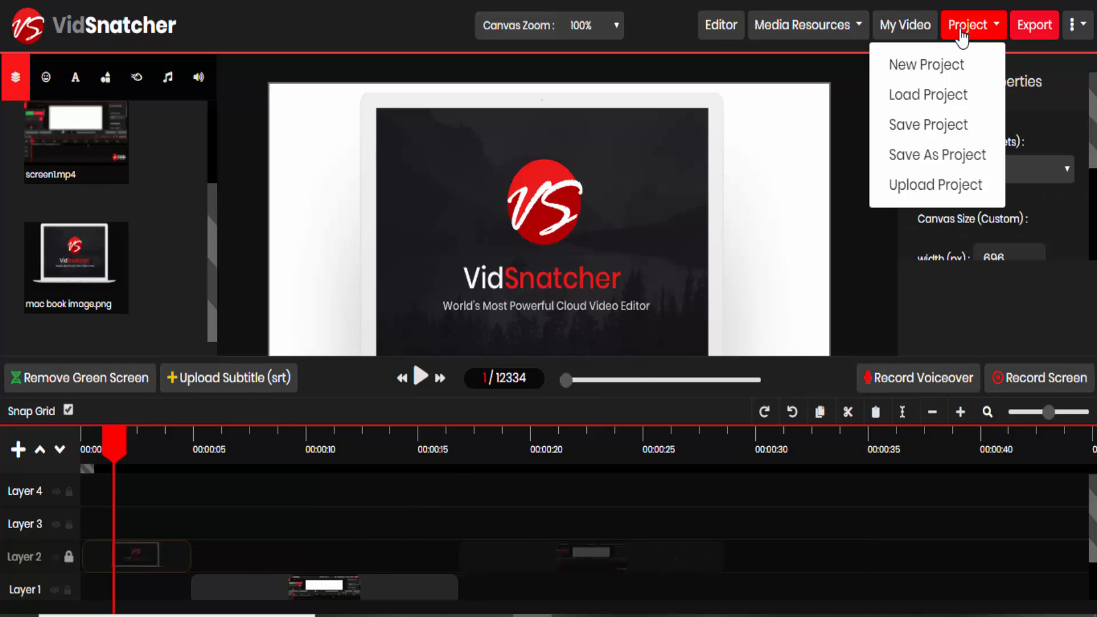
click(932, 68)
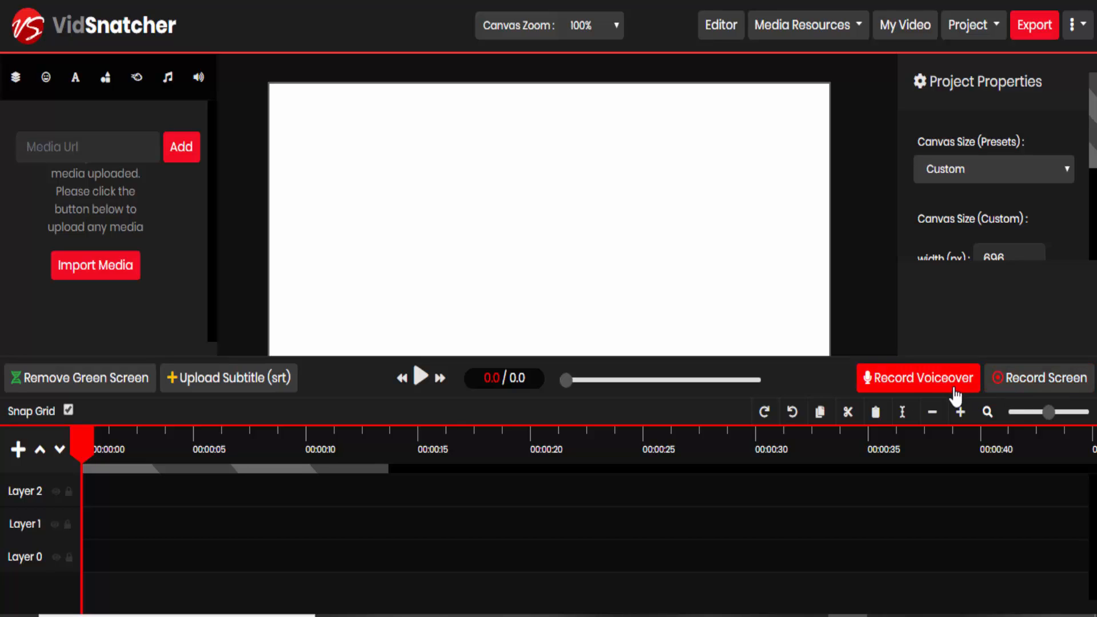
Step: Set up a screen recording of the current tab, switching the microphone off and on again
click(1023, 393)
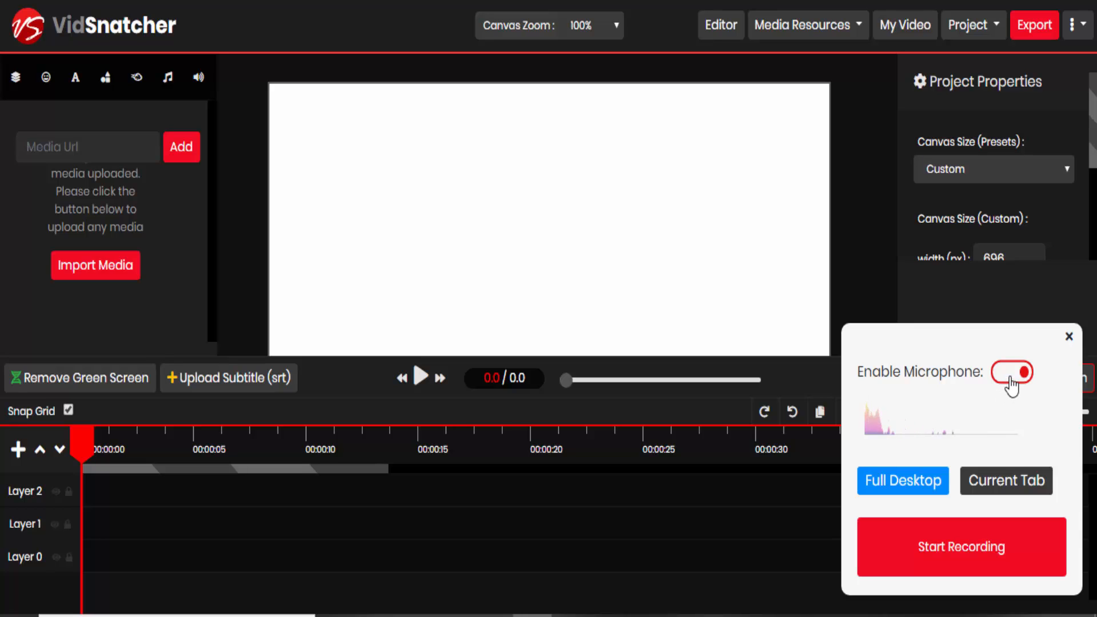
click(1012, 372)
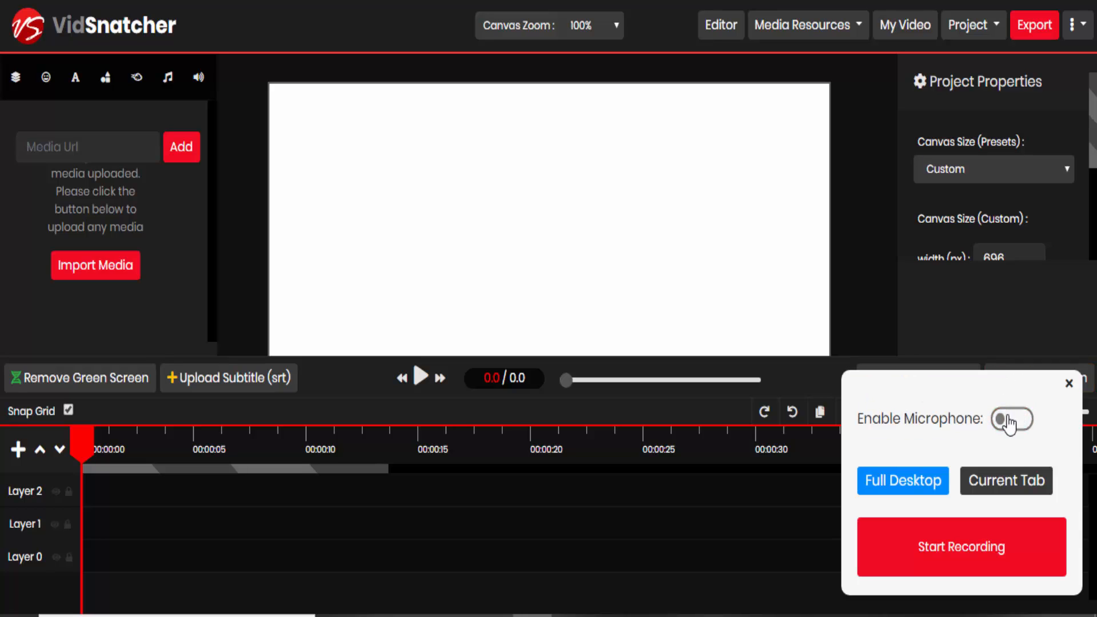
click(1009, 421)
click(980, 485)
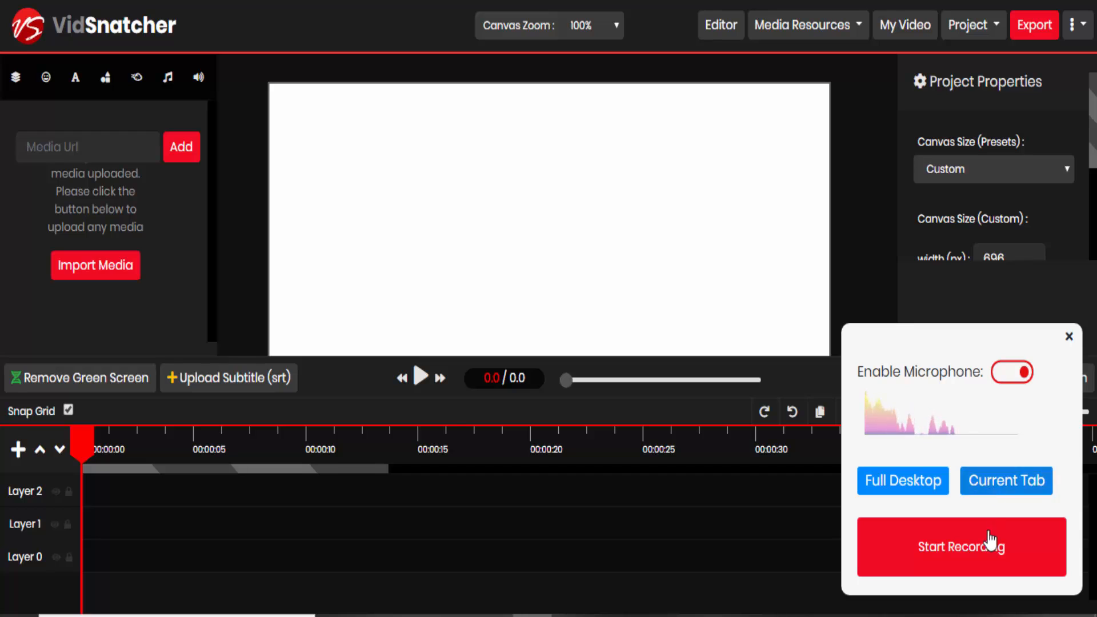
Step: Start the screen recording and share the Training Area Chrome tab as its source
click(990, 539)
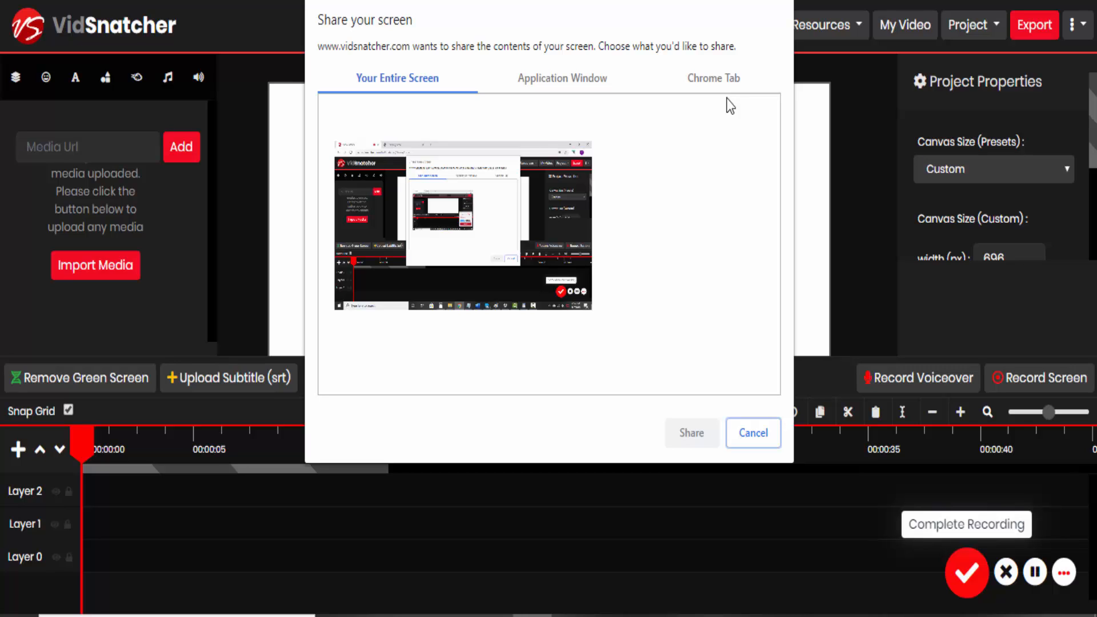
click(720, 83)
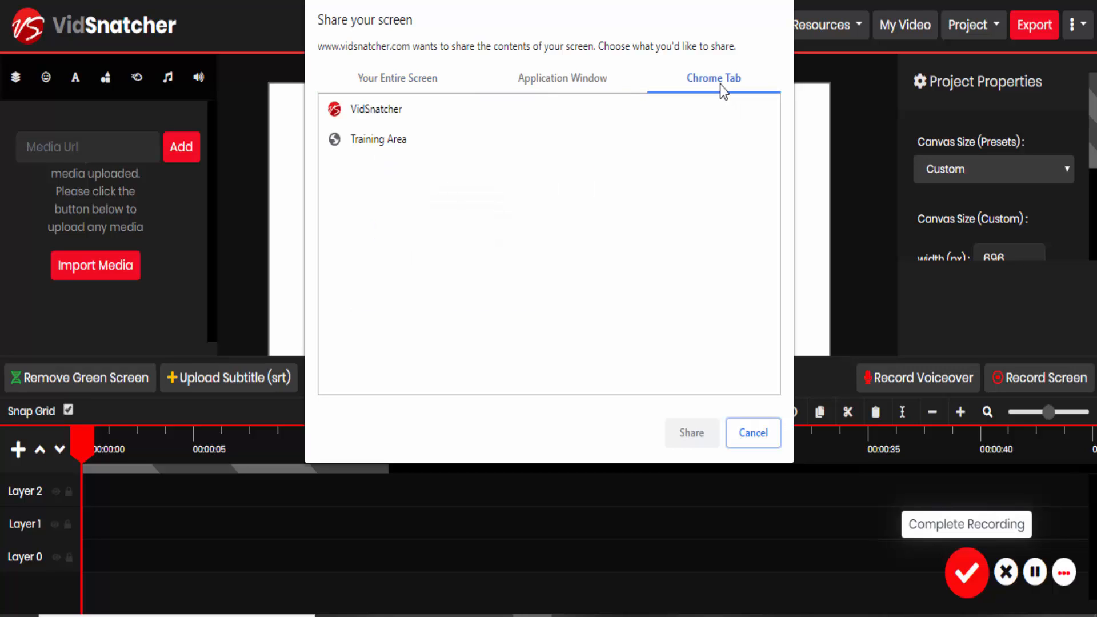
click(399, 143)
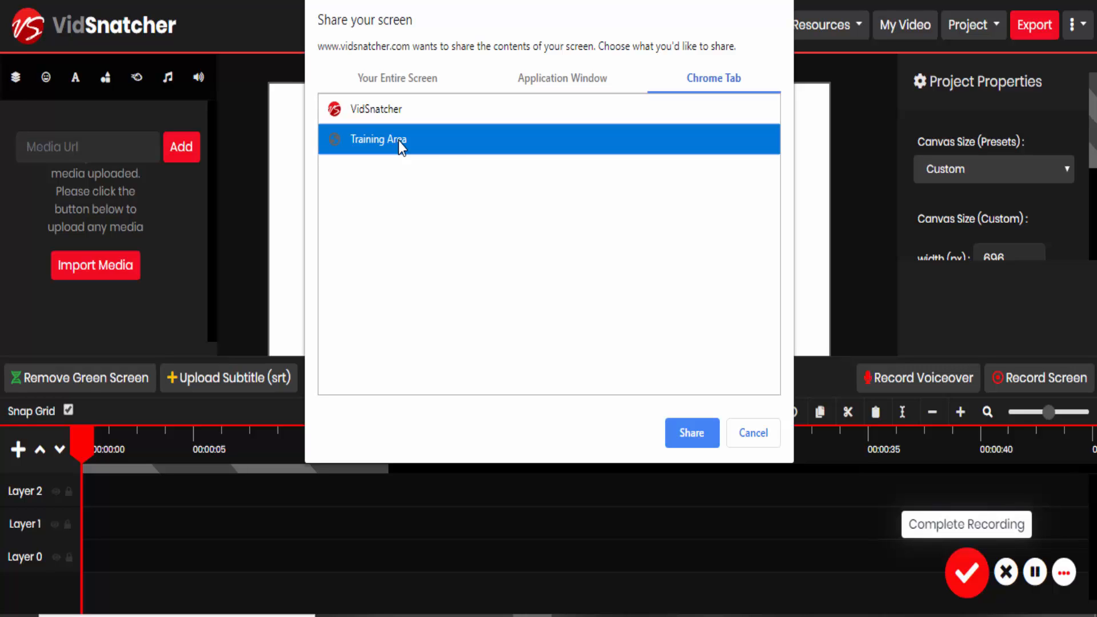
click(686, 433)
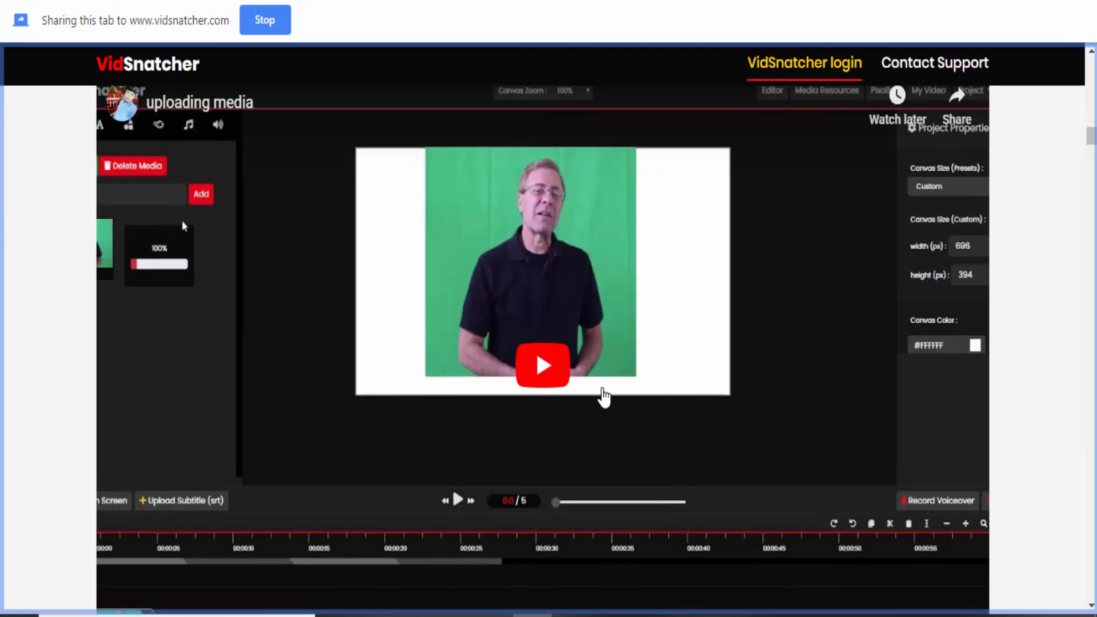
Step: Capture browsing the training page up to the How to Login video, playing it for a few seconds and pausing it
scroll(760, 323, up, 12)
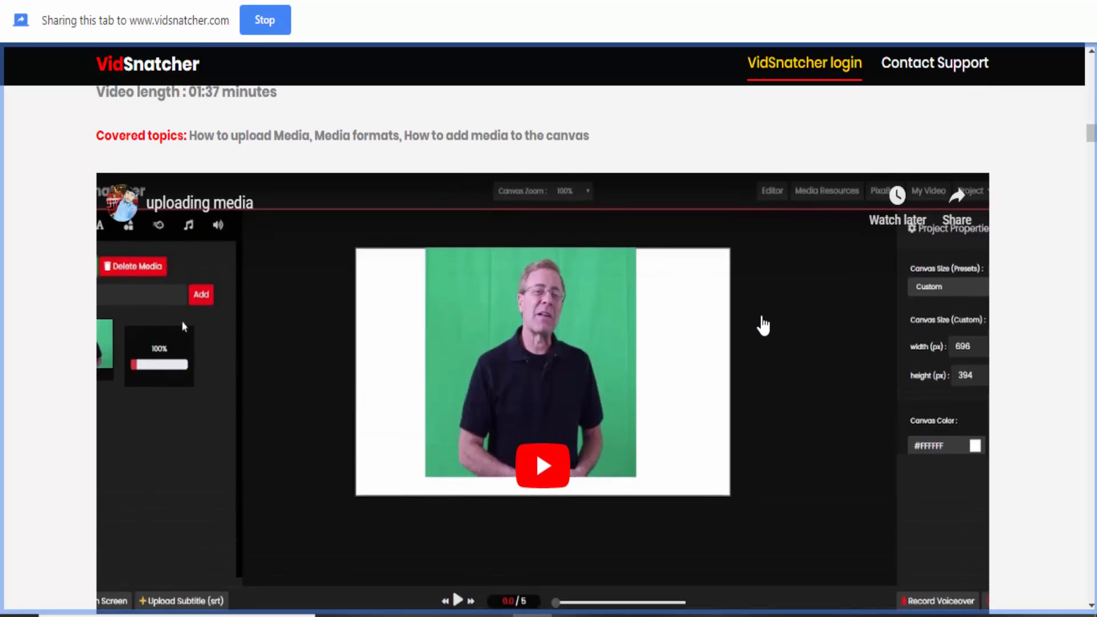
scroll(756, 317, up, 15)
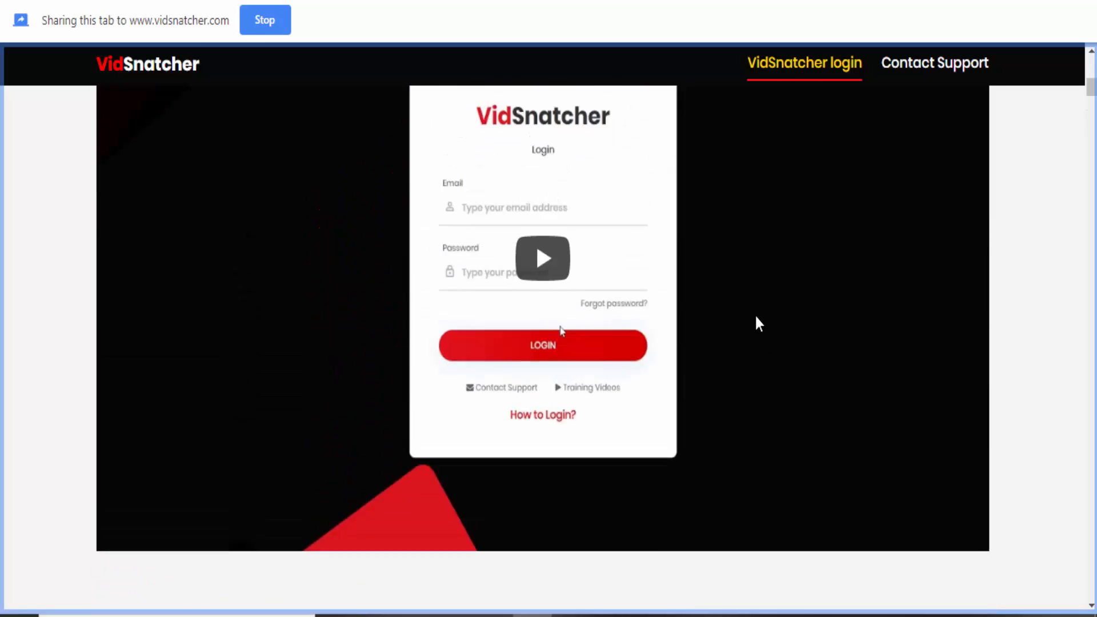
scroll(755, 324, down, 8)
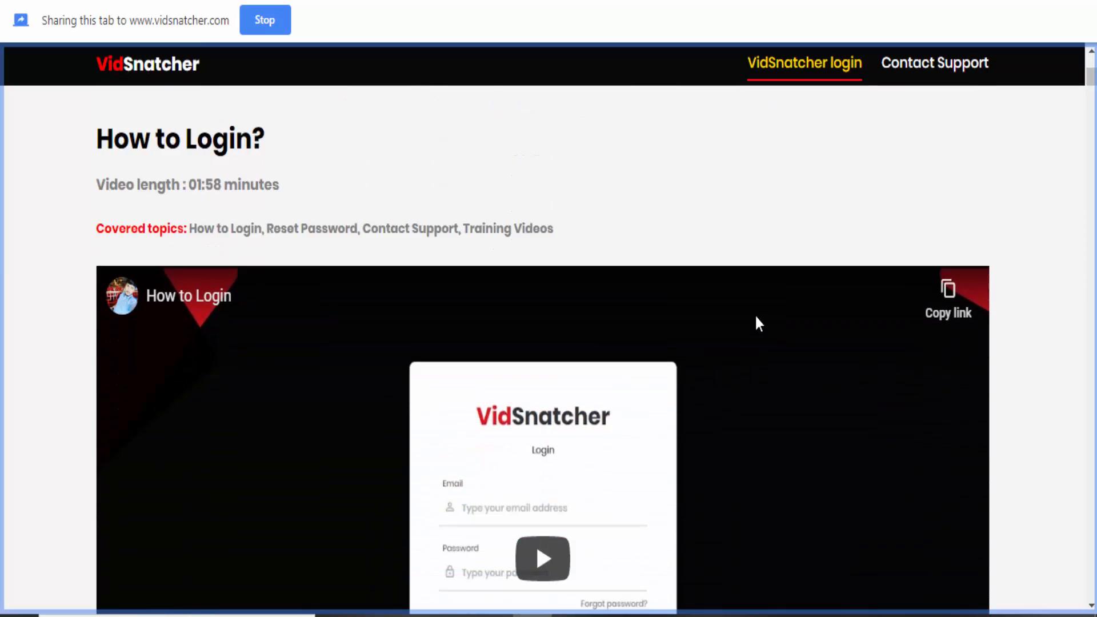
click(559, 410)
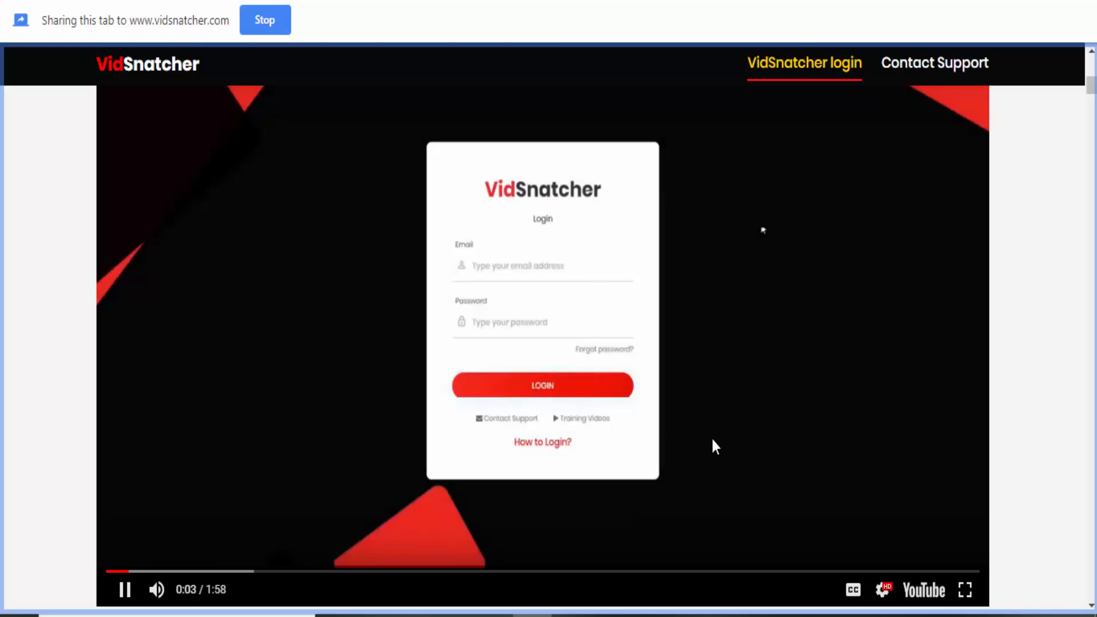
click(124, 589)
Step: Stop sharing the tab and place the captured screen recording at the start of Layer 1
click(264, 33)
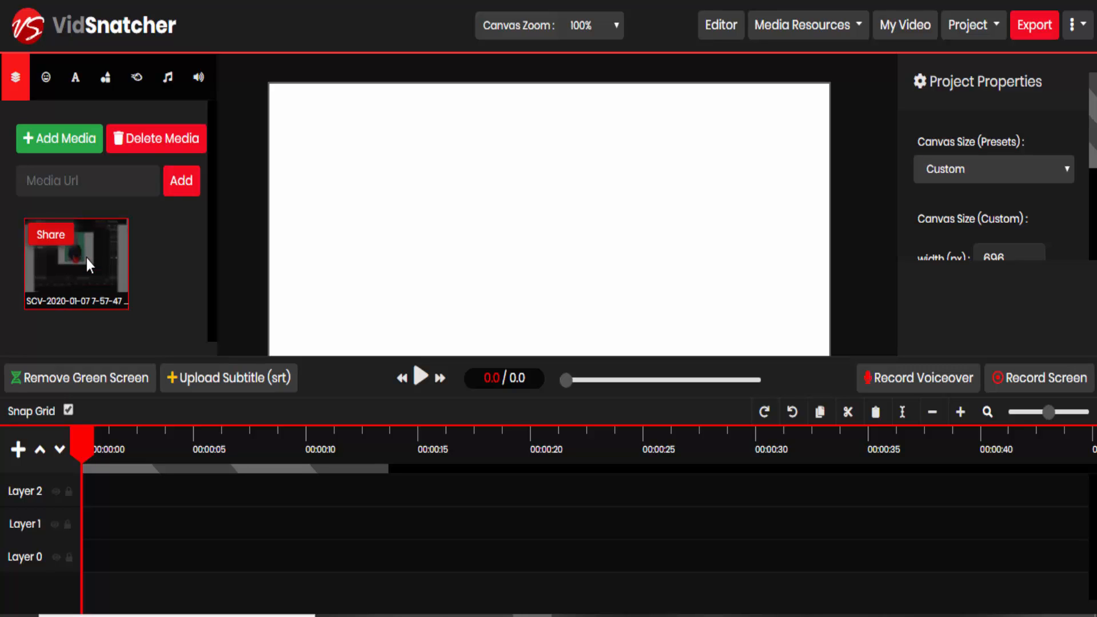
drag(87, 258, 101, 537)
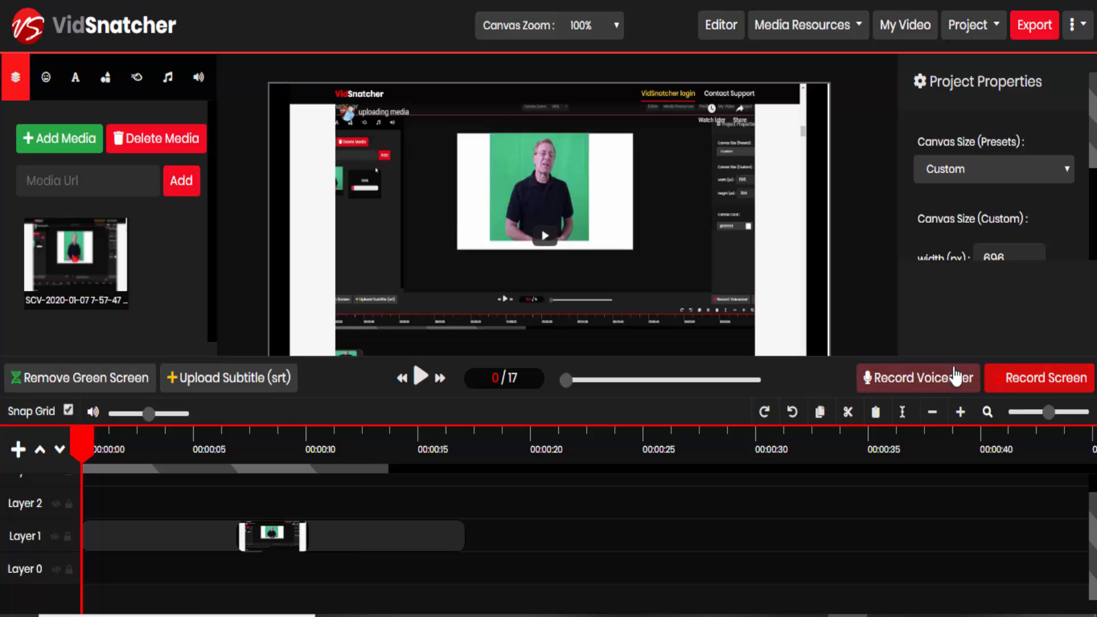
Step: Record a voiceover while the project plays, stop the recording and pause playback at about 11 seconds
click(919, 379)
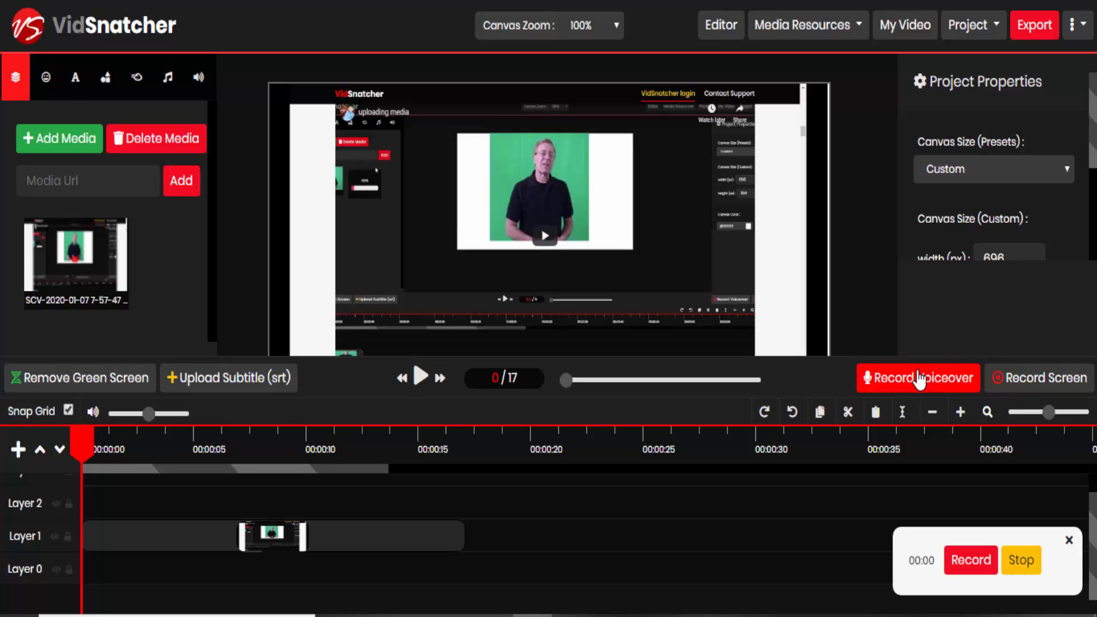
click(965, 560)
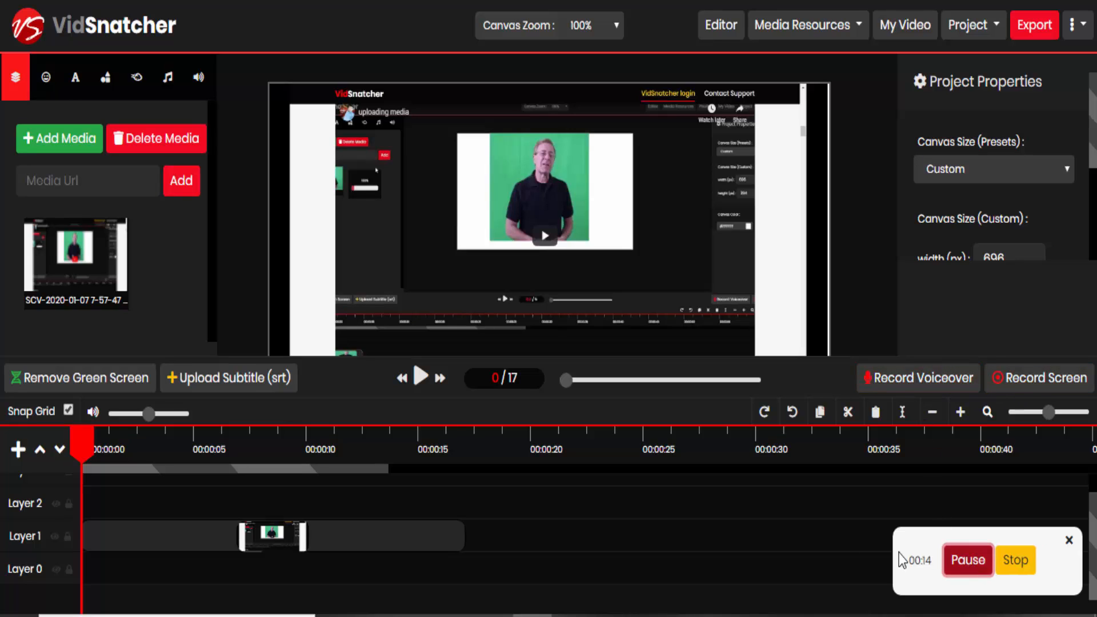
click(421, 384)
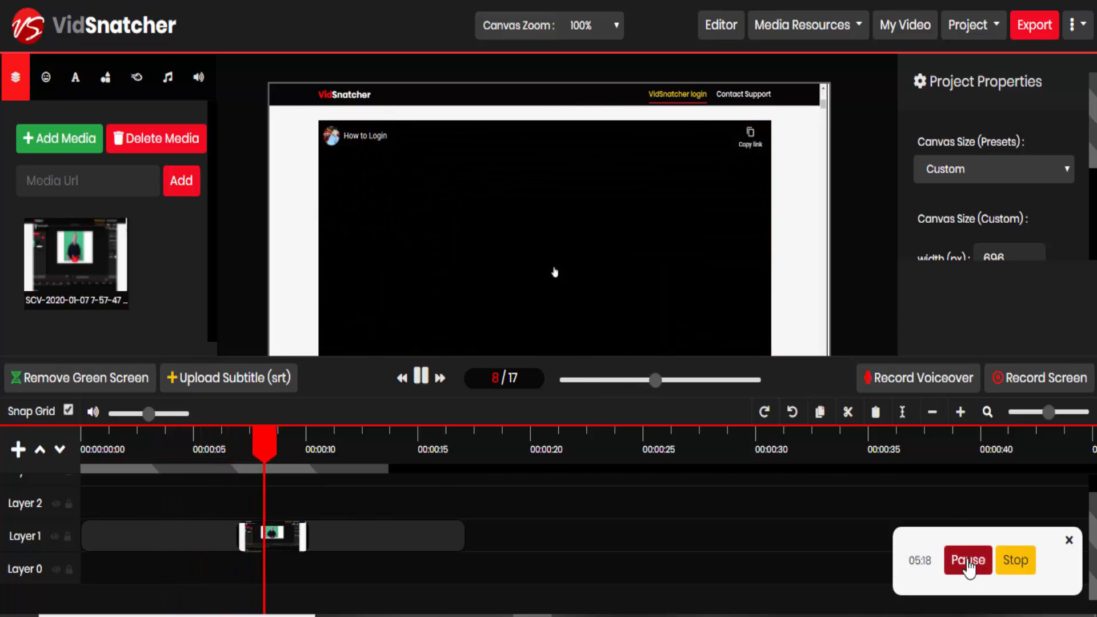
click(1015, 561)
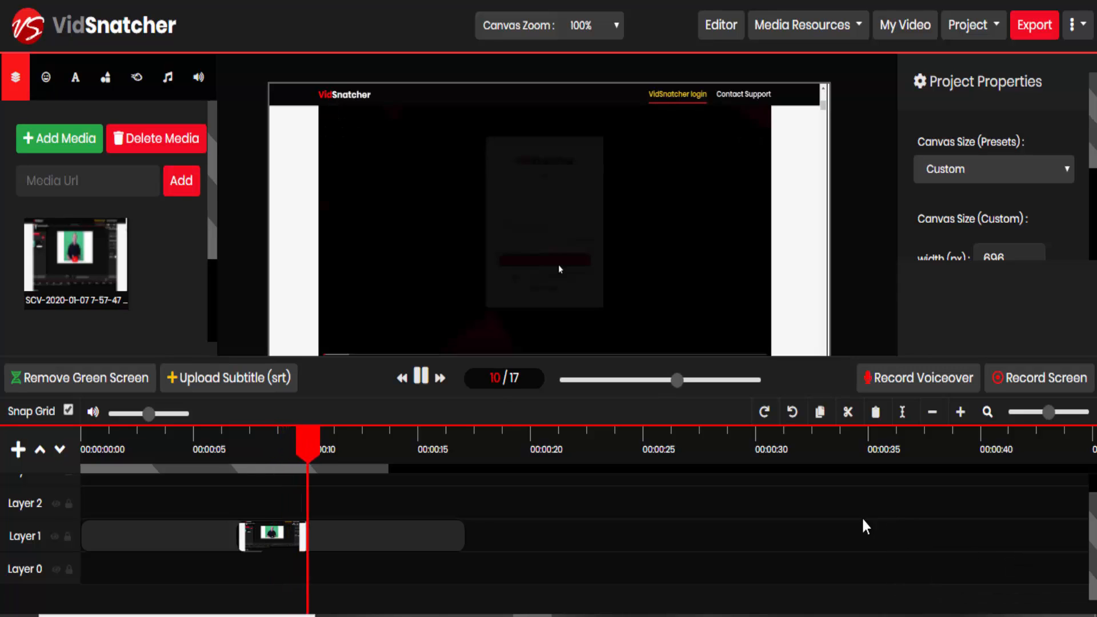
click(420, 377)
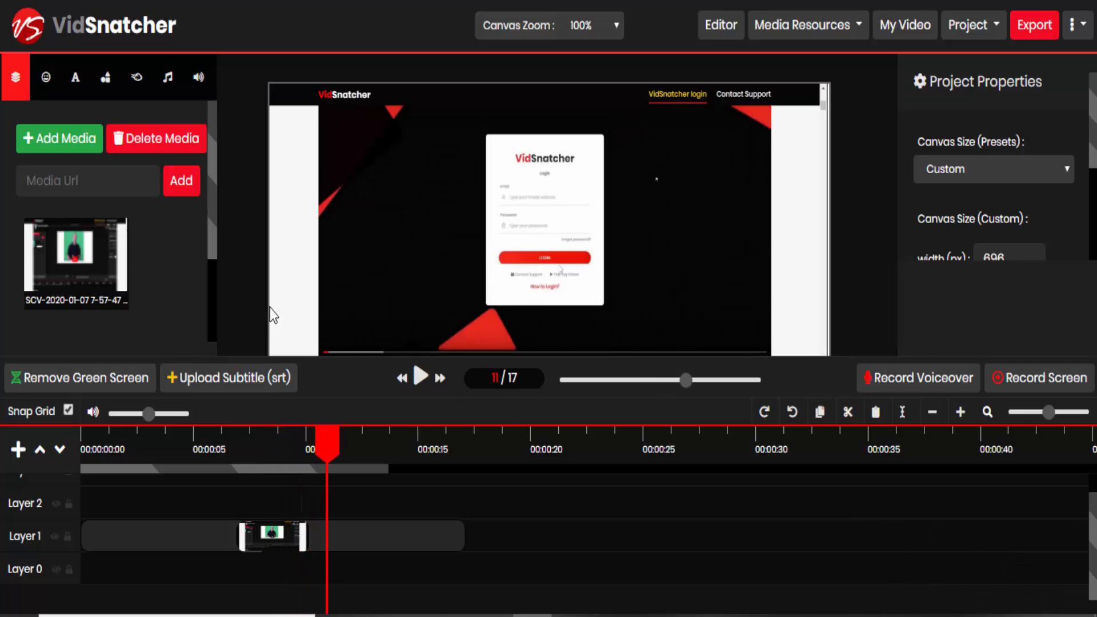
Step: Place the recorded voiceover audio at the start of Layer 2, above the screen recording
drag(208, 236, 204, 310)
mouse_move(95, 242)
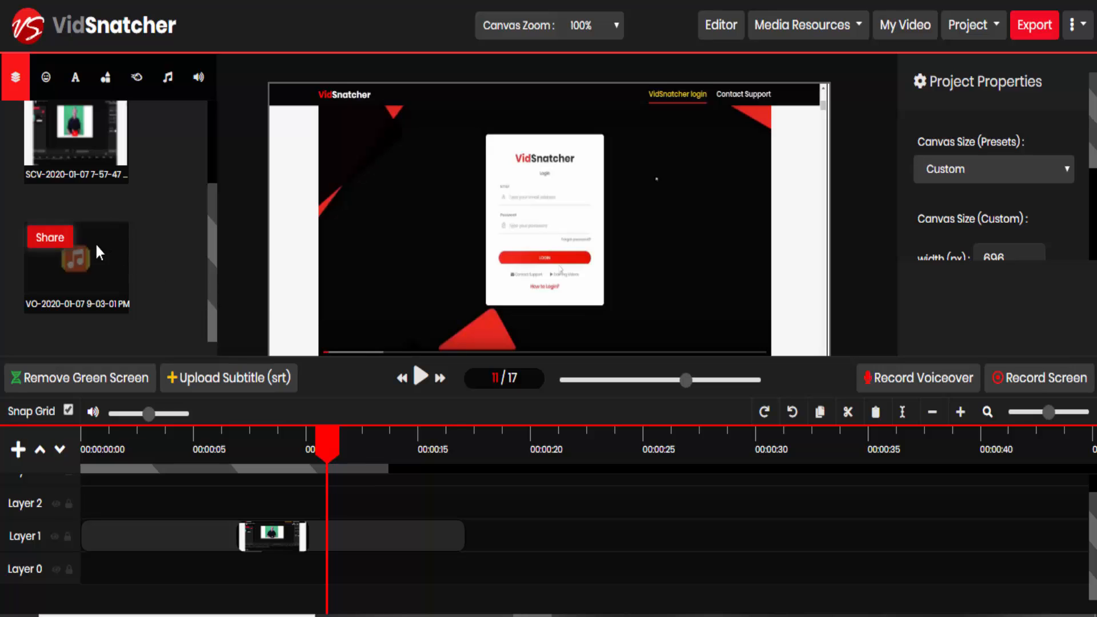
drag(95, 256, 107, 508)
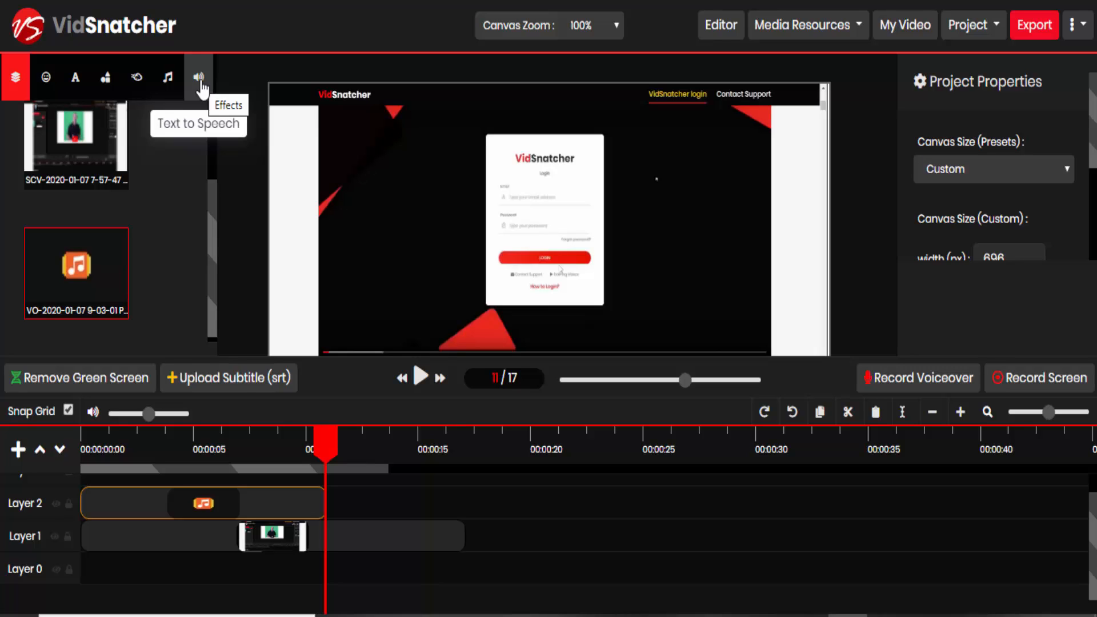
Step: Enter the text-to-speech script "VidSnatcher is a wonderful tool to use for my video editing needs."
click(201, 83)
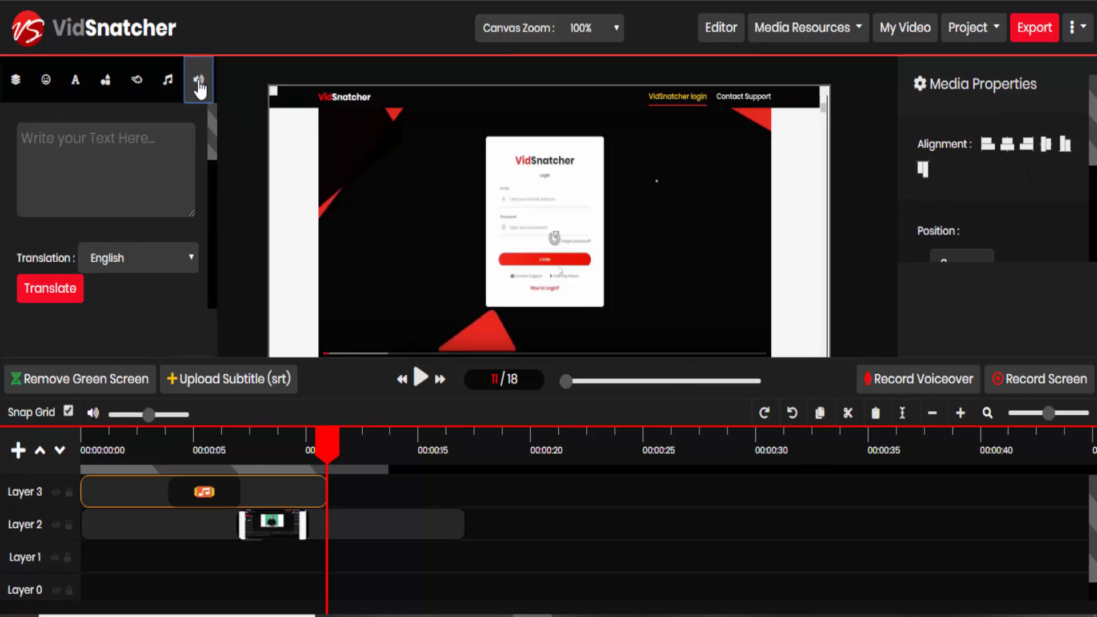
click(135, 139)
text(V)
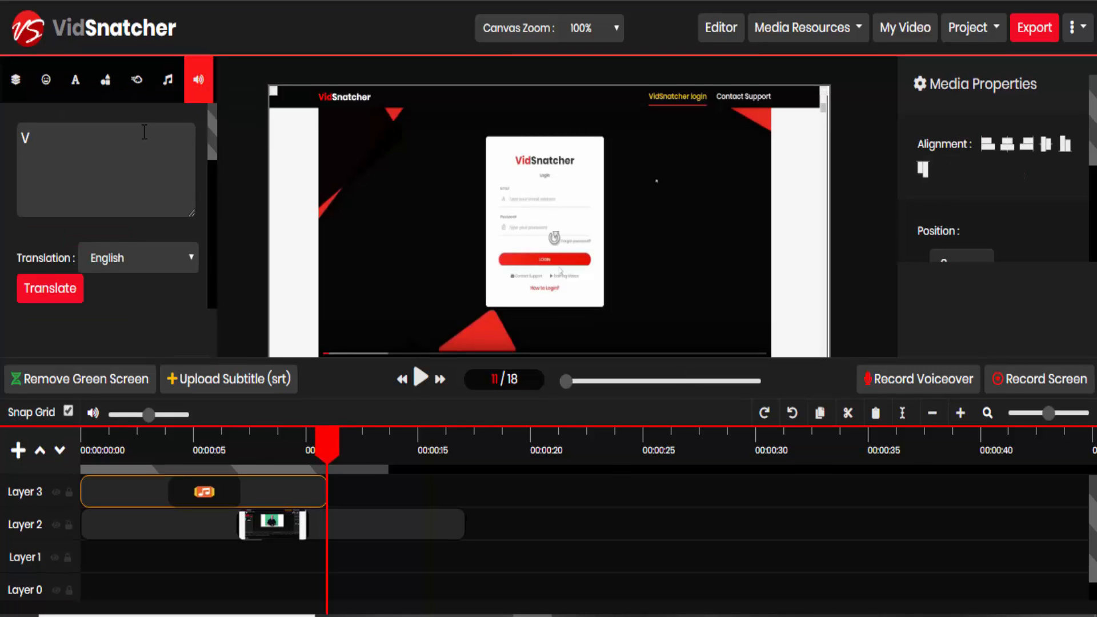
text(idSnatcher i)
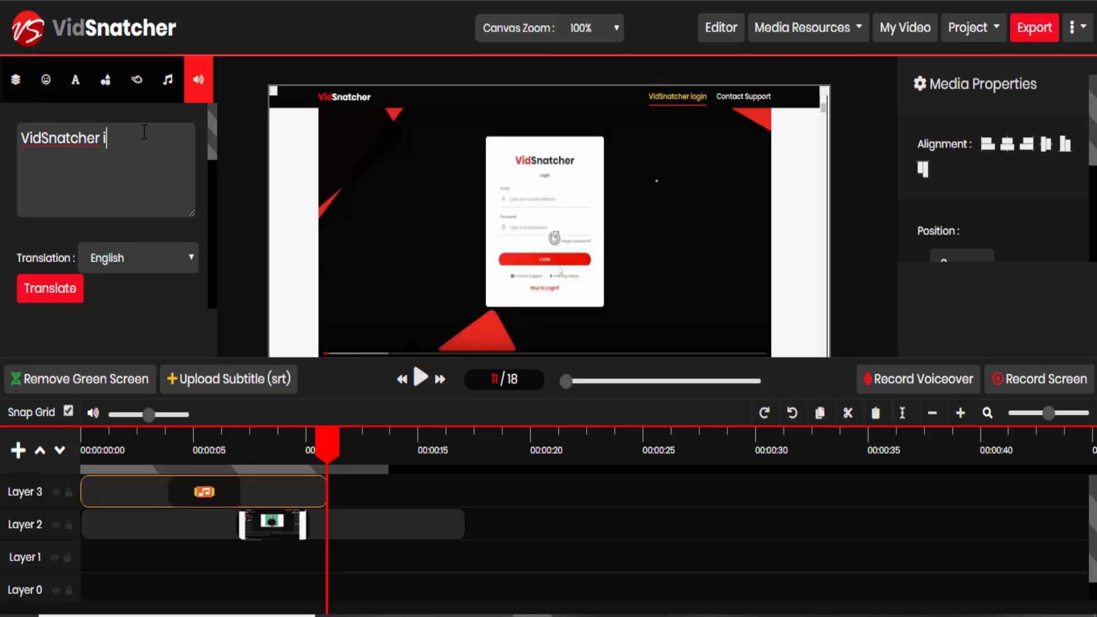
text(s a wonderfu)
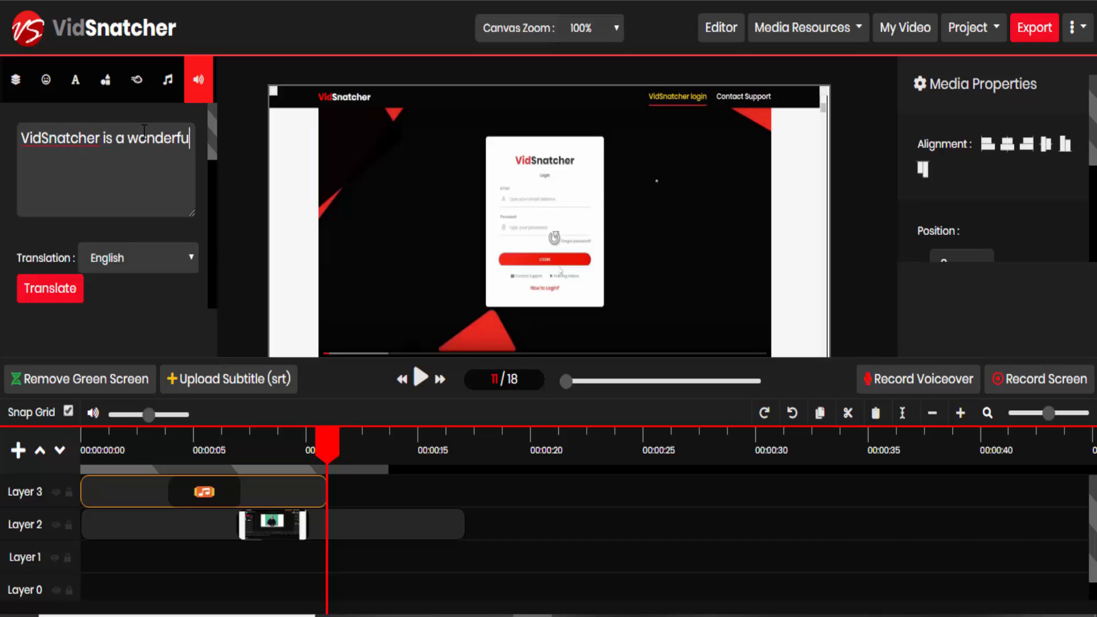
text(l tool to use for )
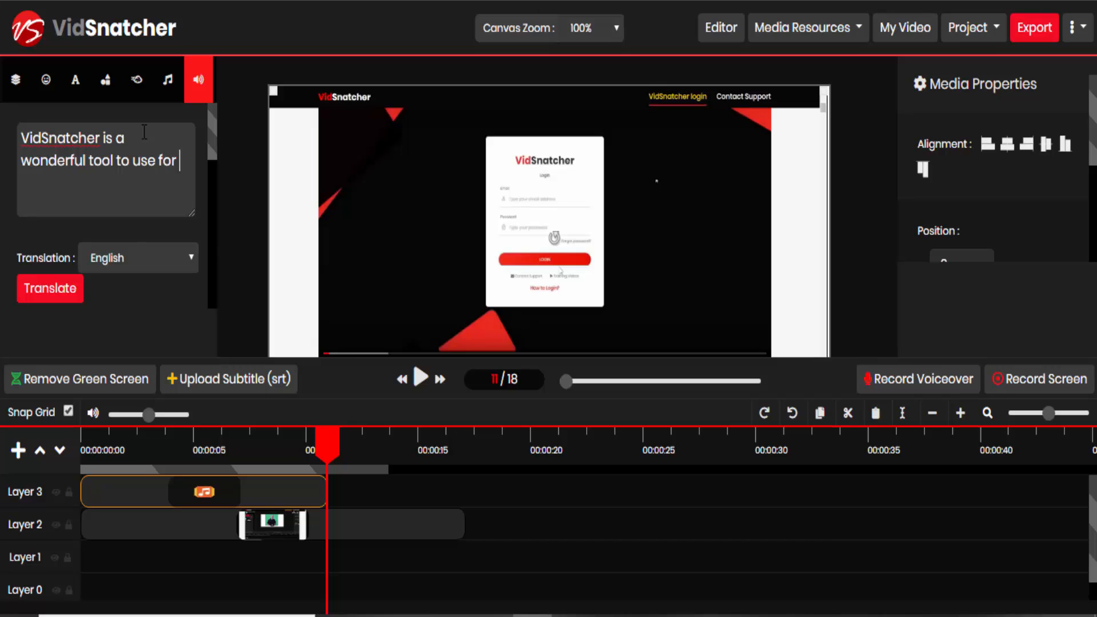
text(my video editing needs.)
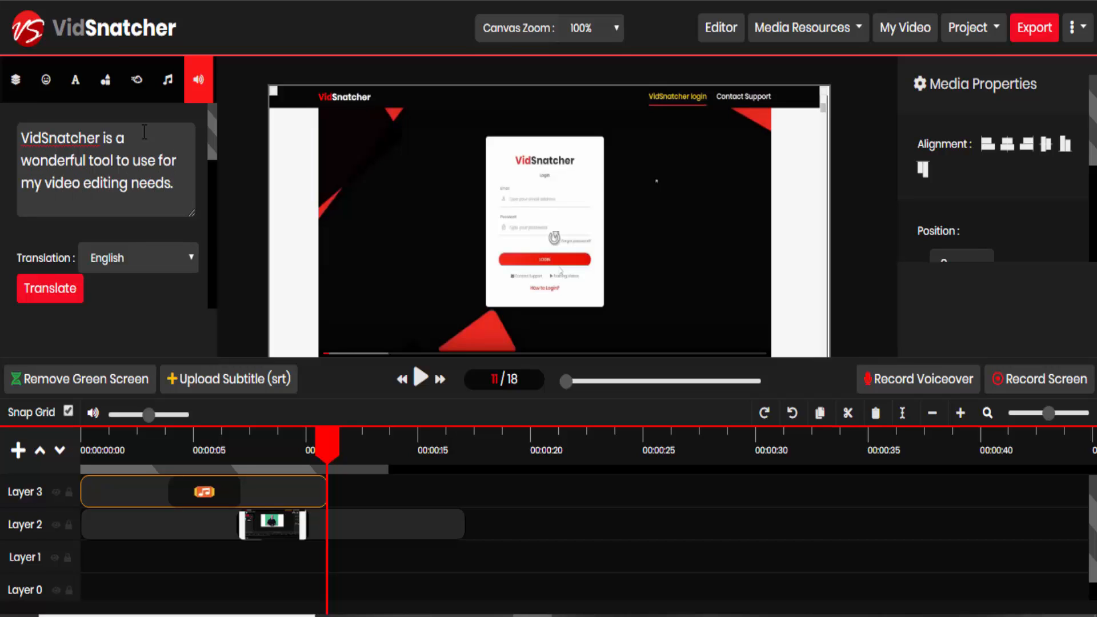
Step: Translate the text-to-speech script into Japanese
click(131, 258)
scroll(138, 300, down, 15)
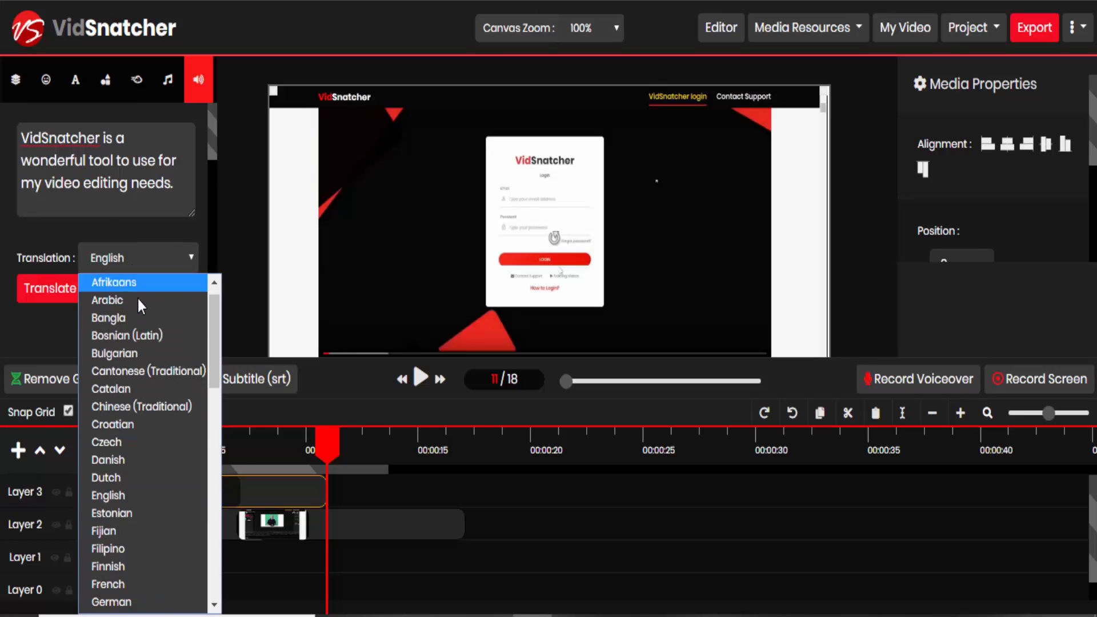
scroll(139, 301, down, 1)
scroll(144, 430, up, 13)
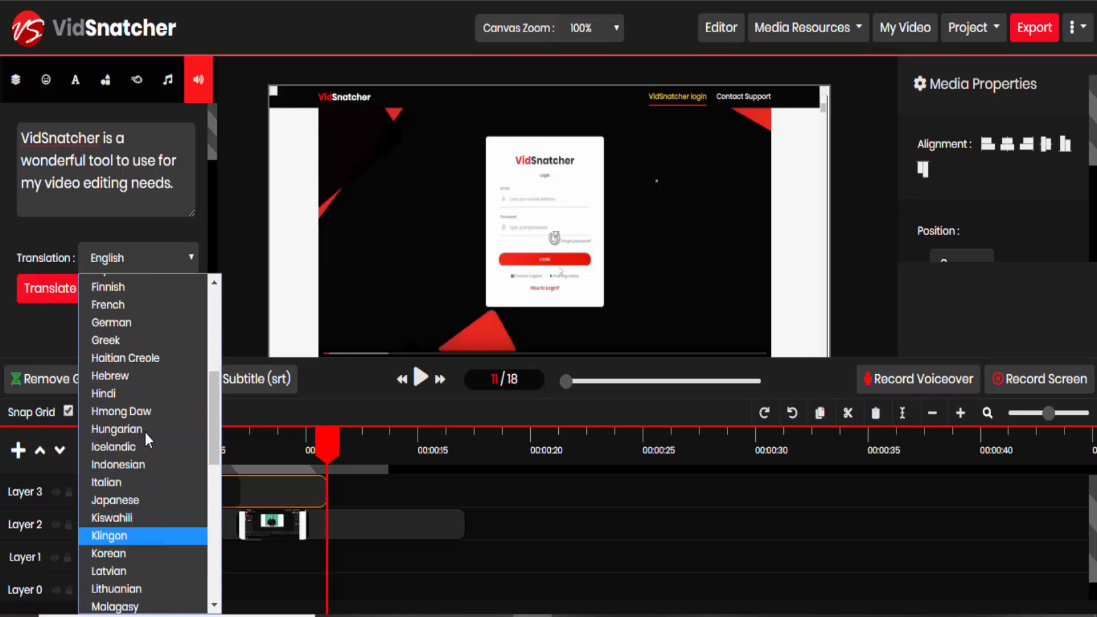
key(j)
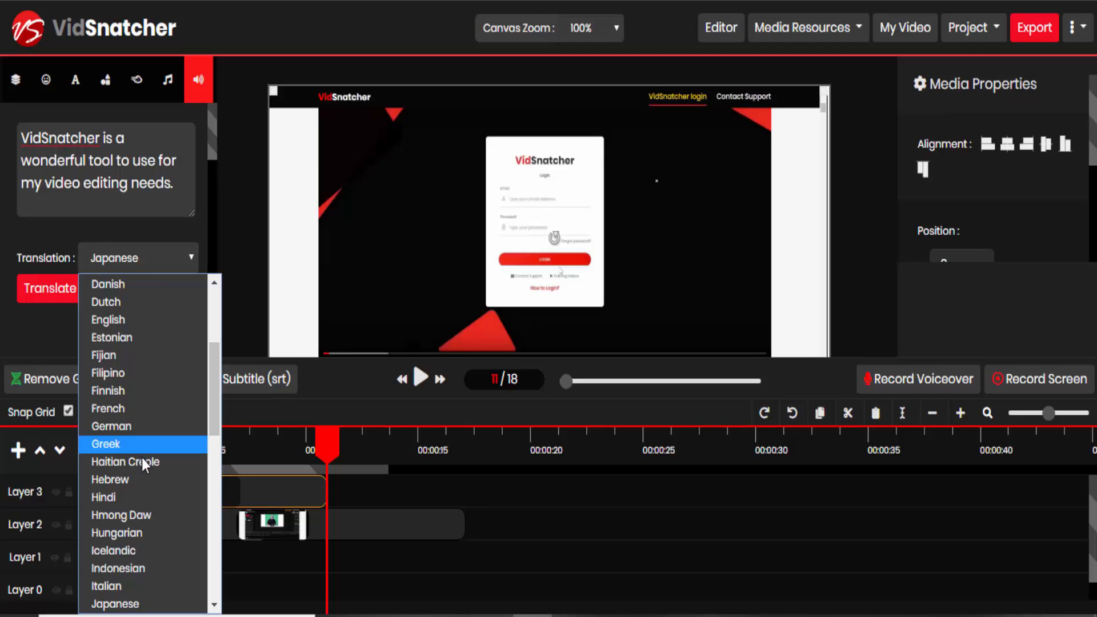
scroll(140, 458, down, 3)
click(140, 418)
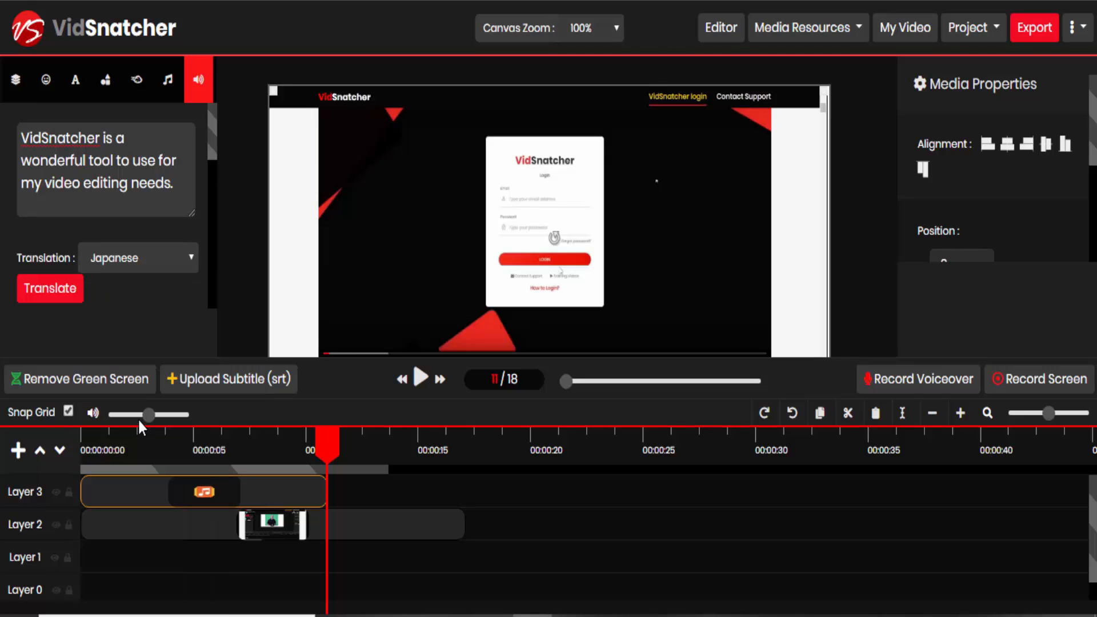
click(50, 287)
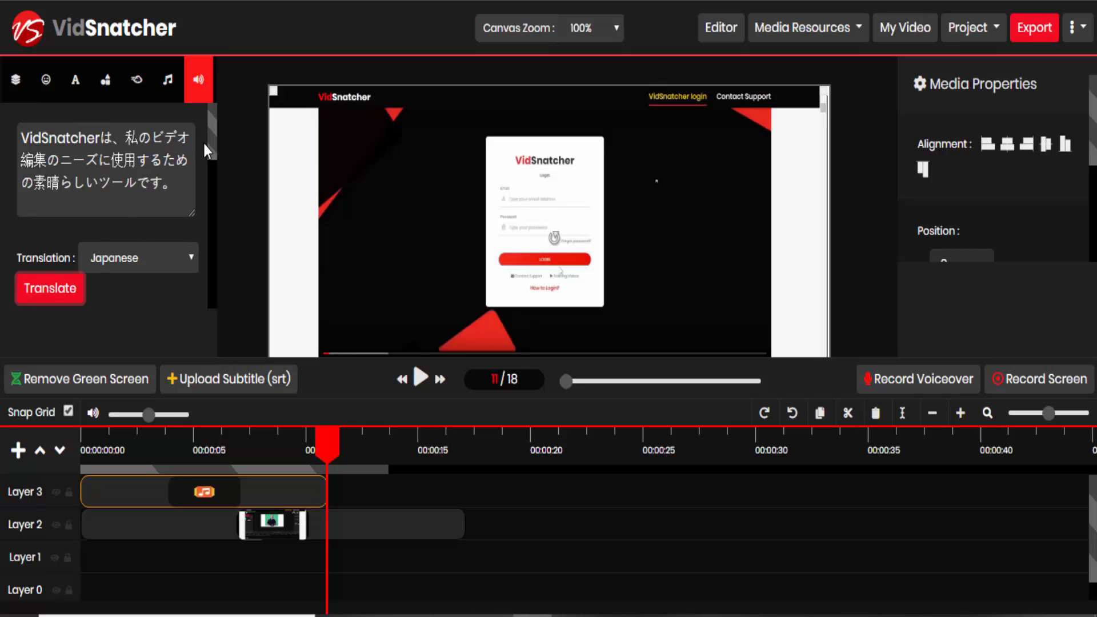
Step: Set the text-to-speech voice type to Standard
scroll(210, 137, down, 2)
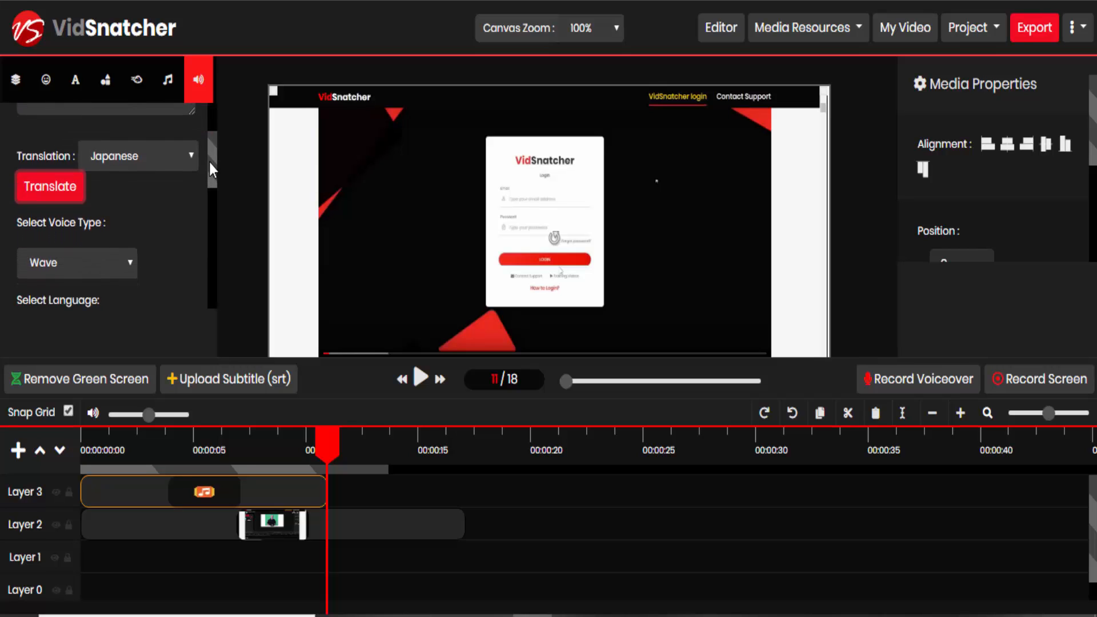
scroll(177, 150, up, 2)
click(77, 261)
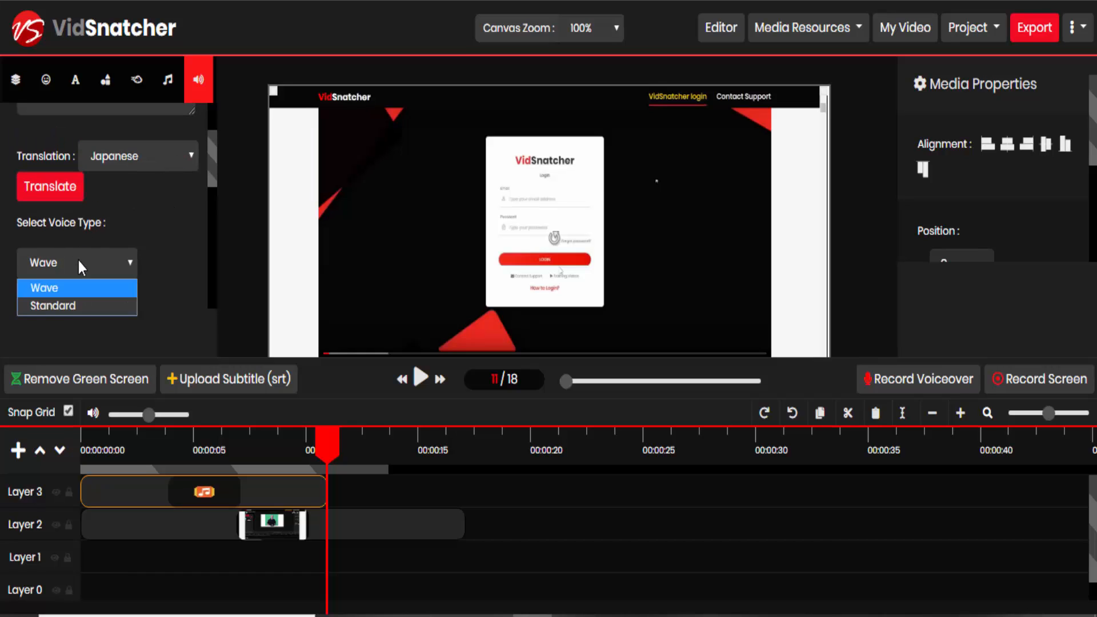
click(71, 305)
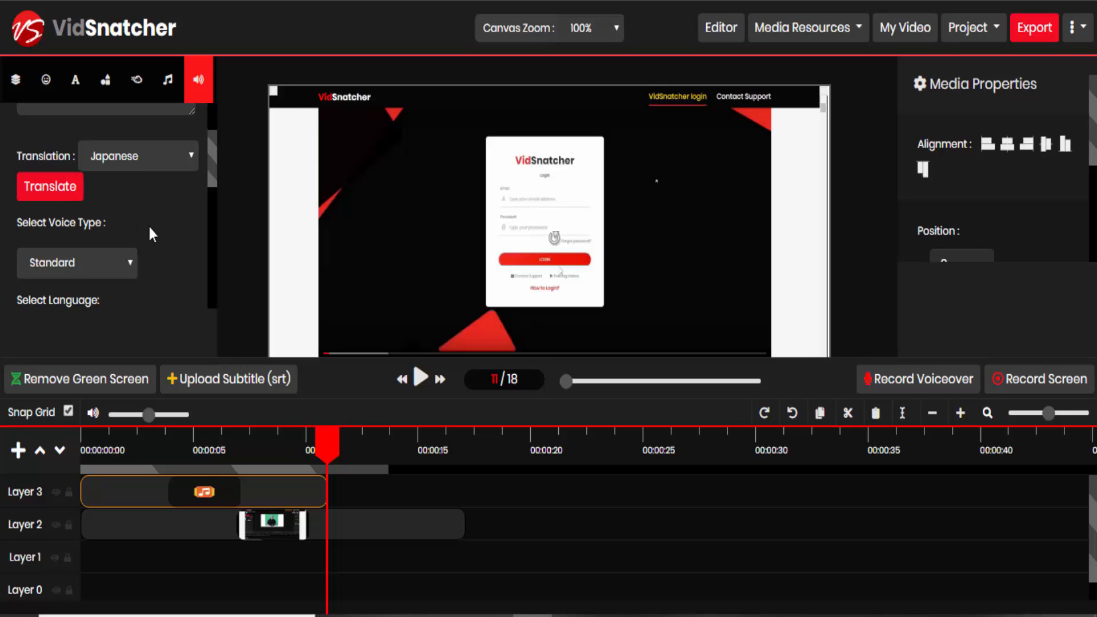
Step: Set the text-to-speech language to Japanese and the voice gender to FEMALE
scroll(155, 234, down, 2)
click(101, 252)
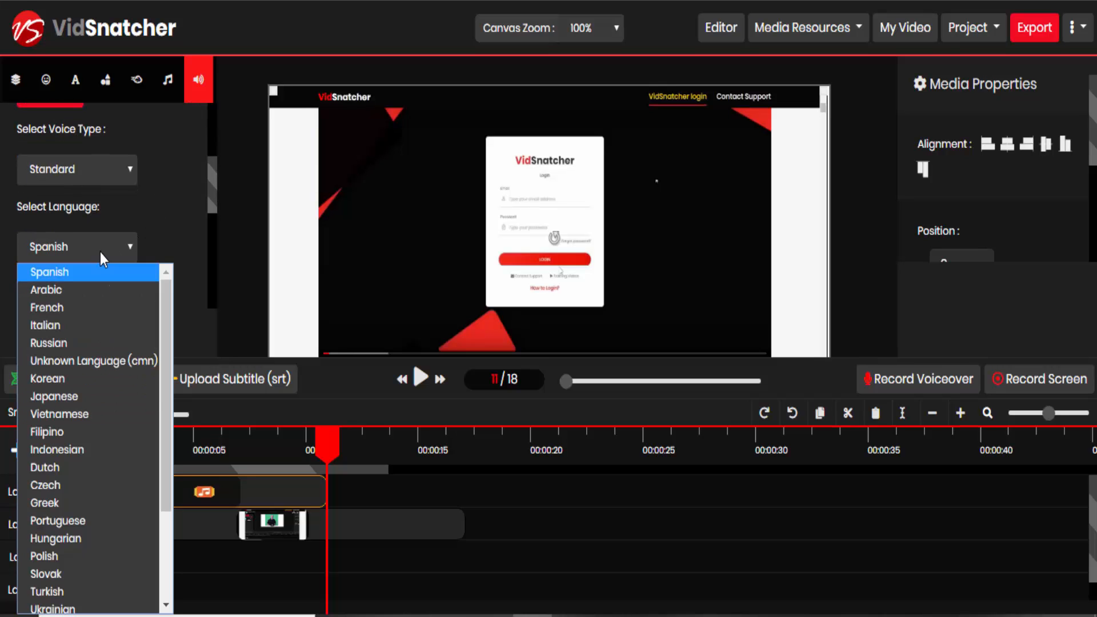
key(j)
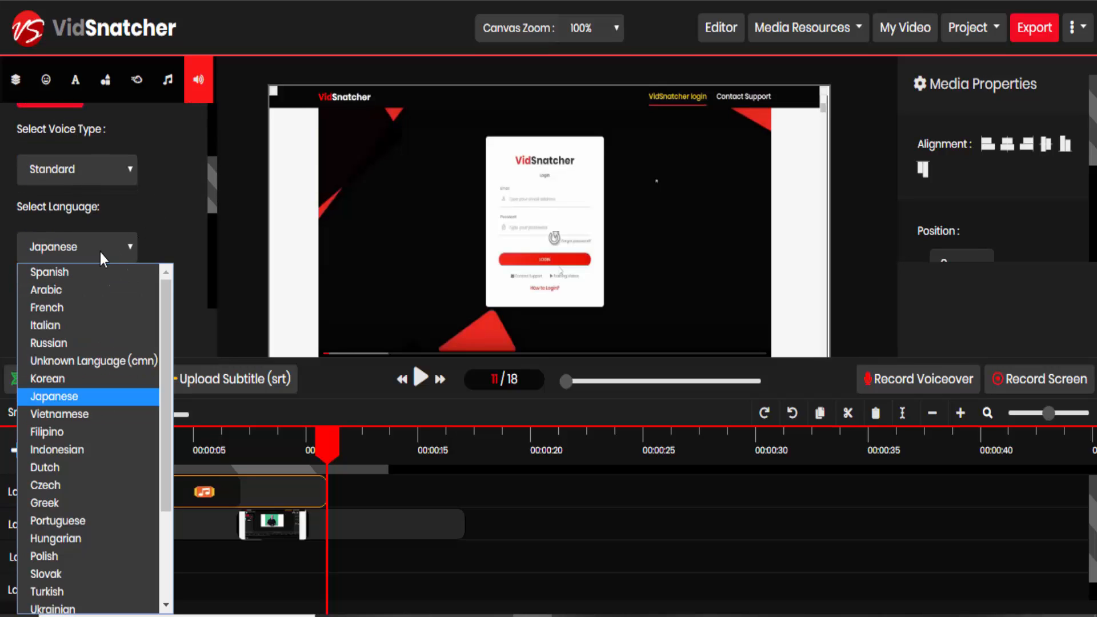
click(72, 396)
scroll(112, 259, down, 2)
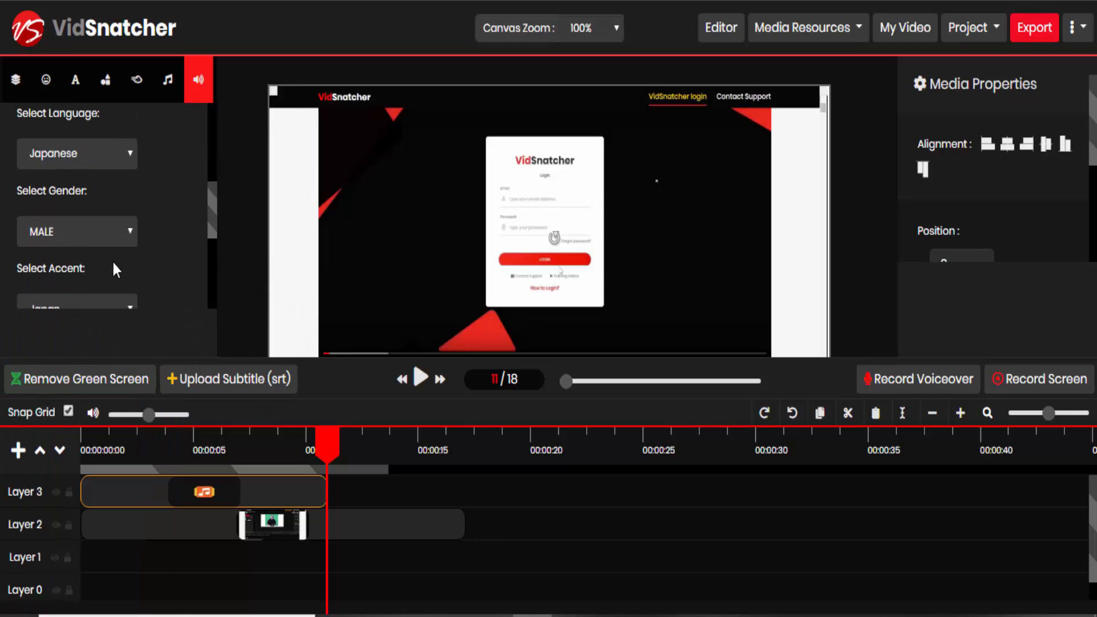
click(114, 239)
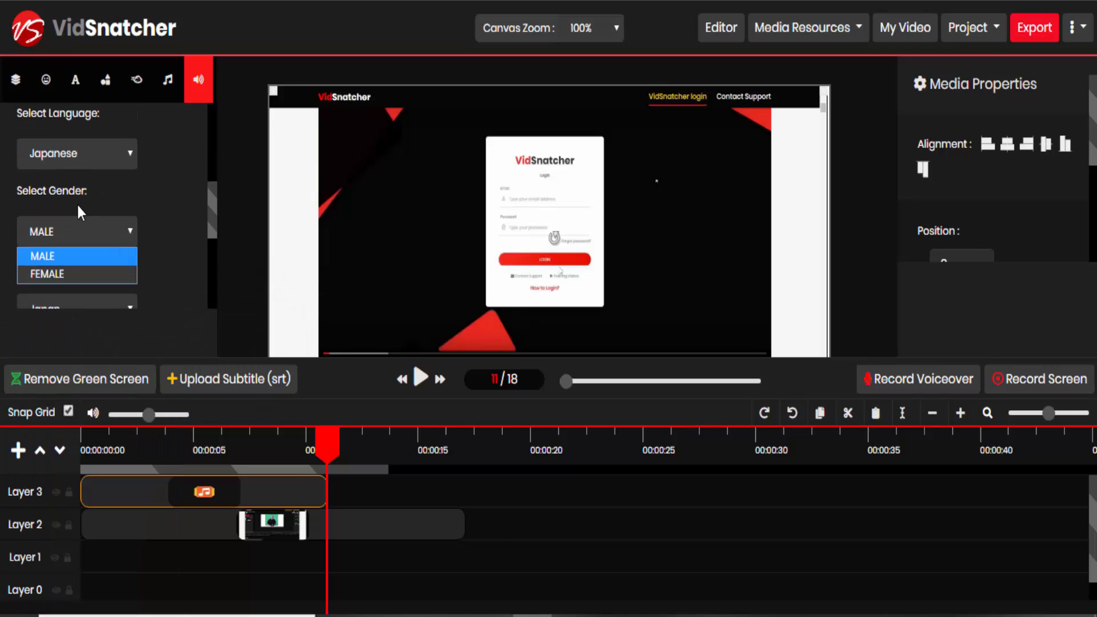
click(60, 272)
Step: Keep Japan as the voice accent and search for matching text-to-speech voices
scroll(80, 257, down, 1)
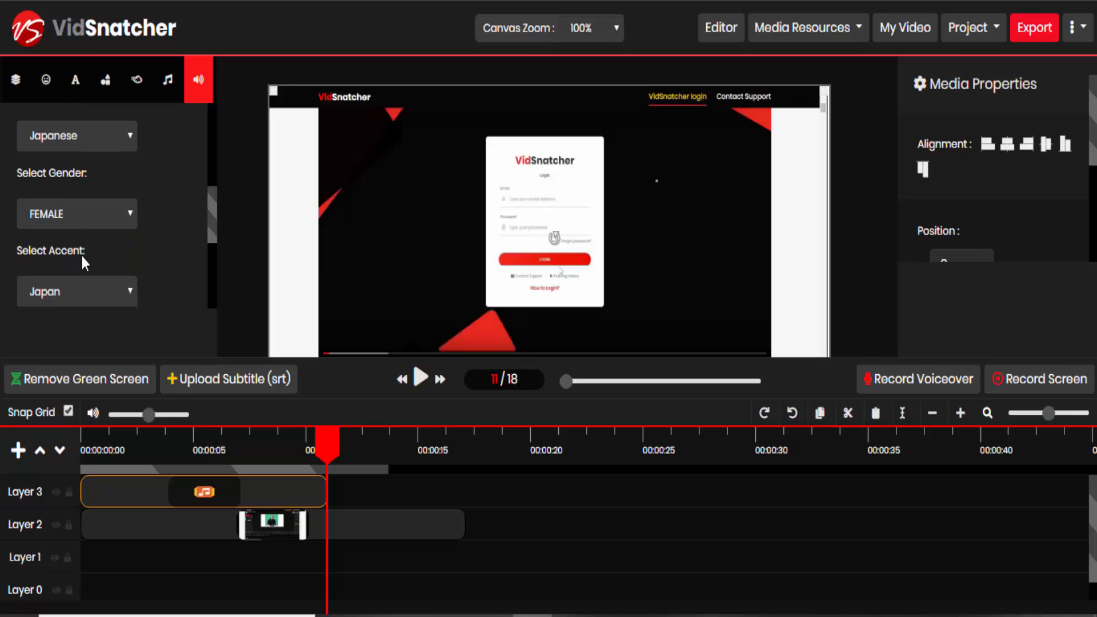
scroll(82, 258, down, 2)
click(88, 219)
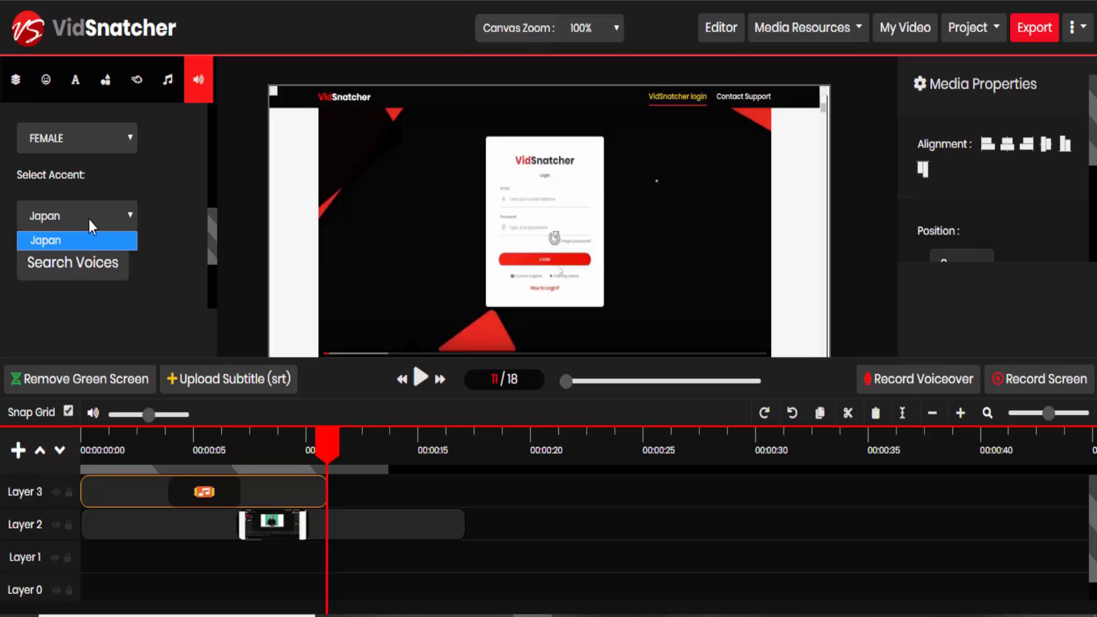
click(89, 220)
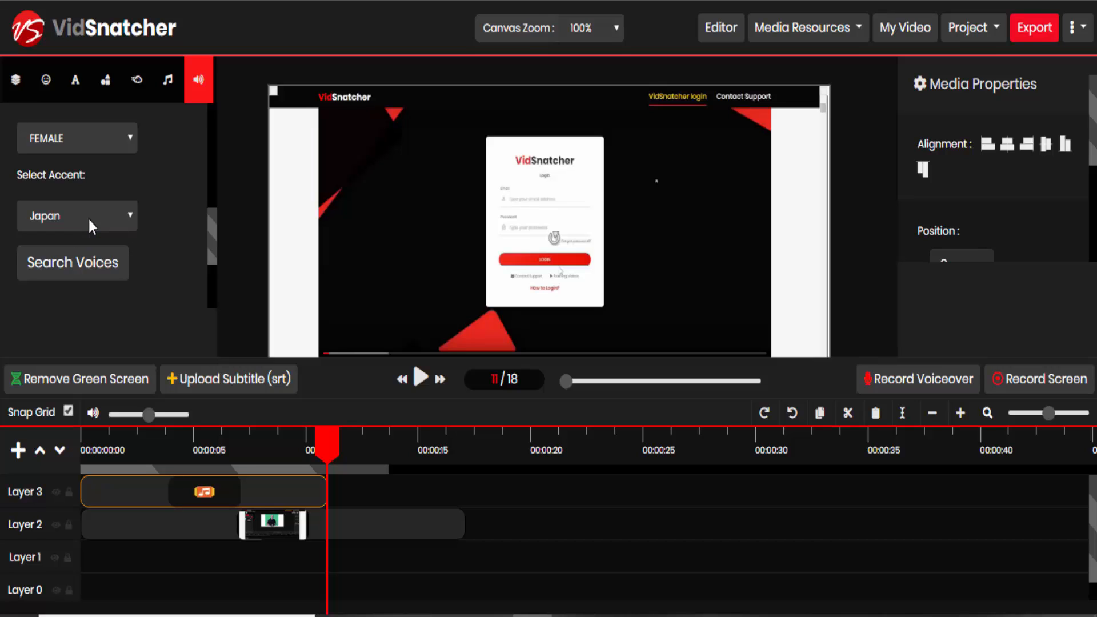
click(69, 268)
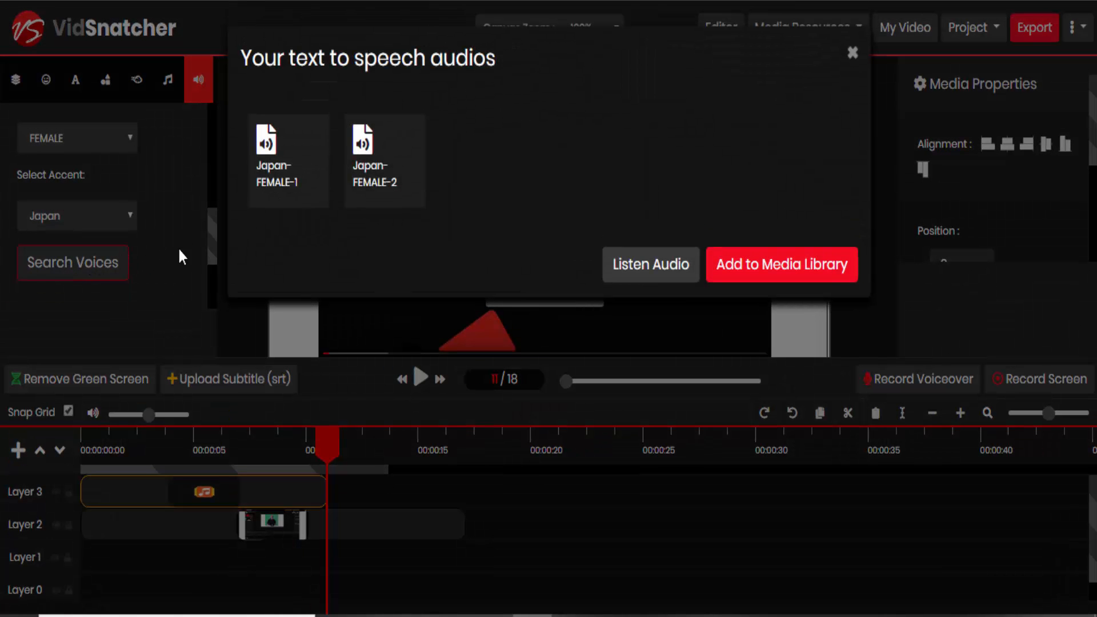
Step: Listen to the Japan-FEMALE-2 and Japan-FEMALE-1 voice samples to compare them
click(274, 182)
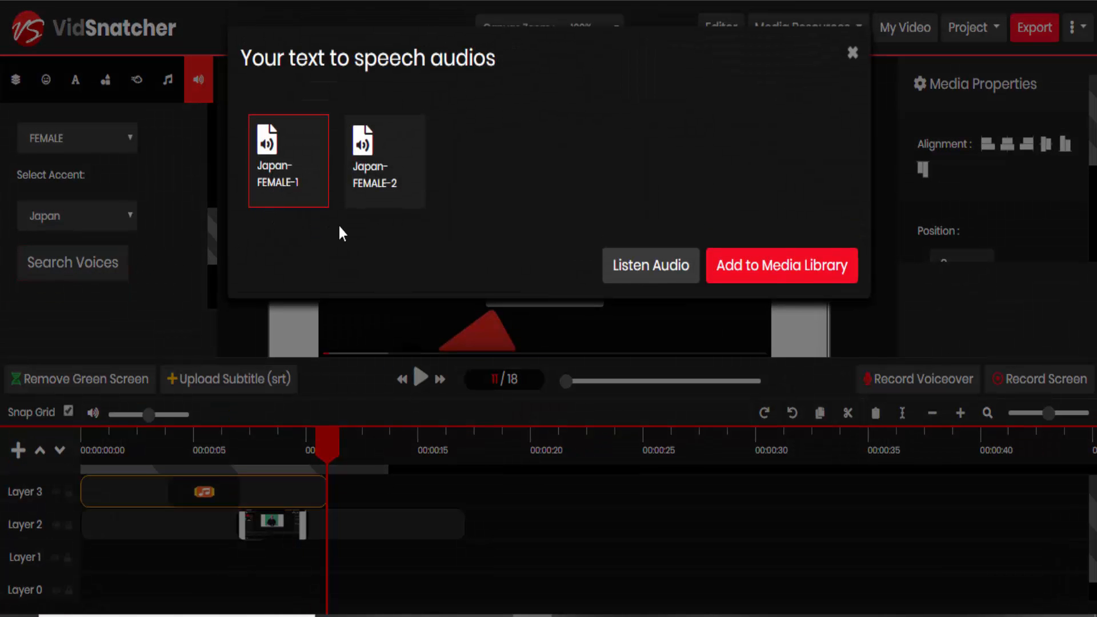
click(380, 179)
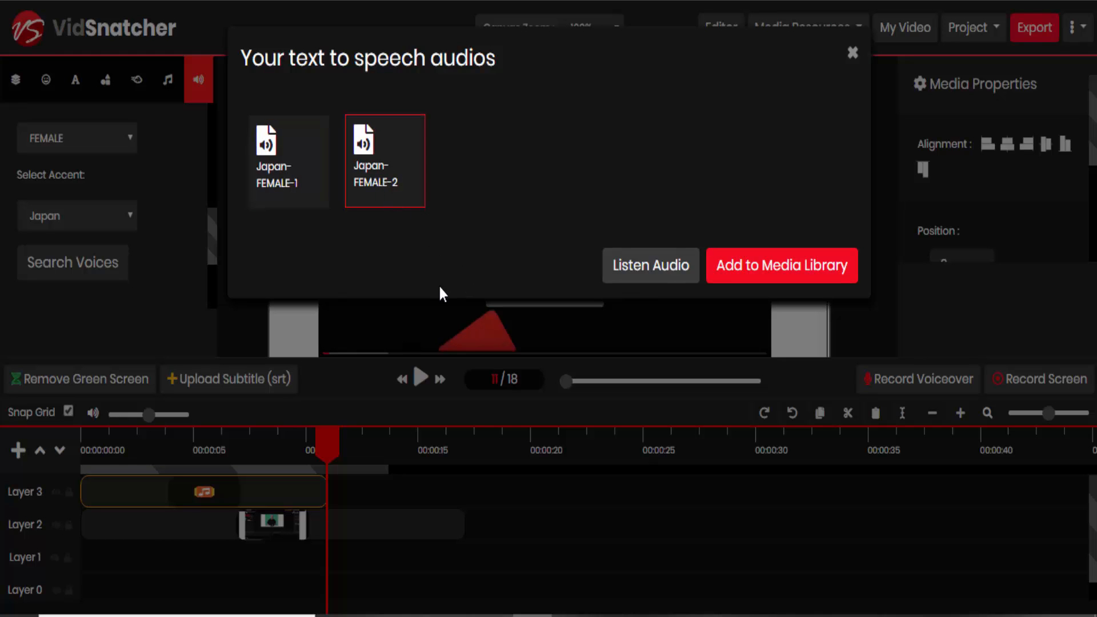
click(640, 279)
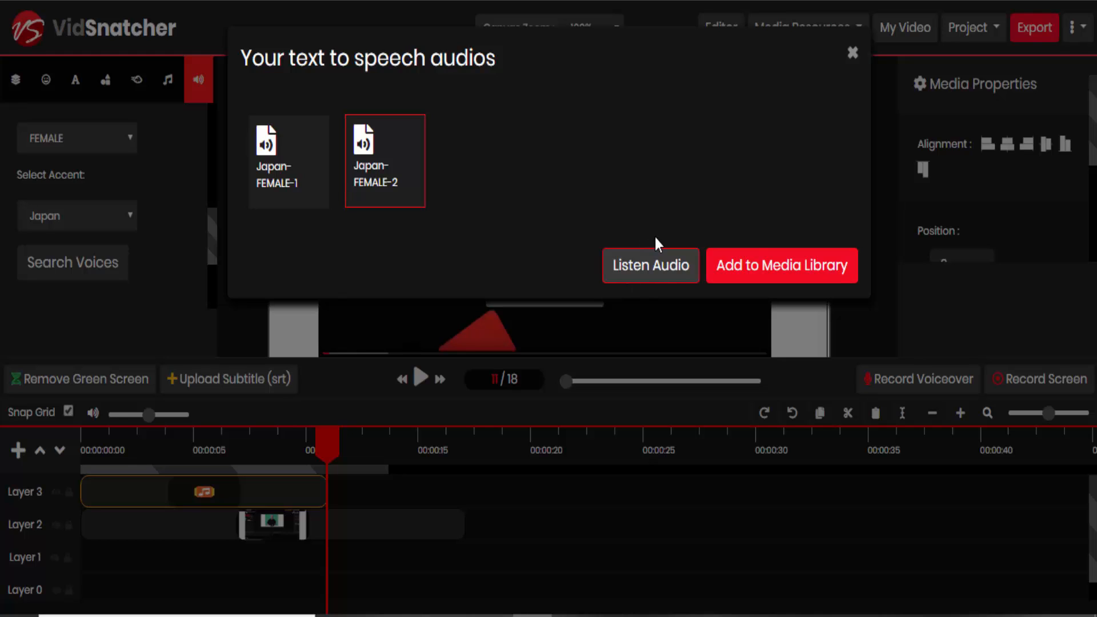
click(313, 184)
click(641, 265)
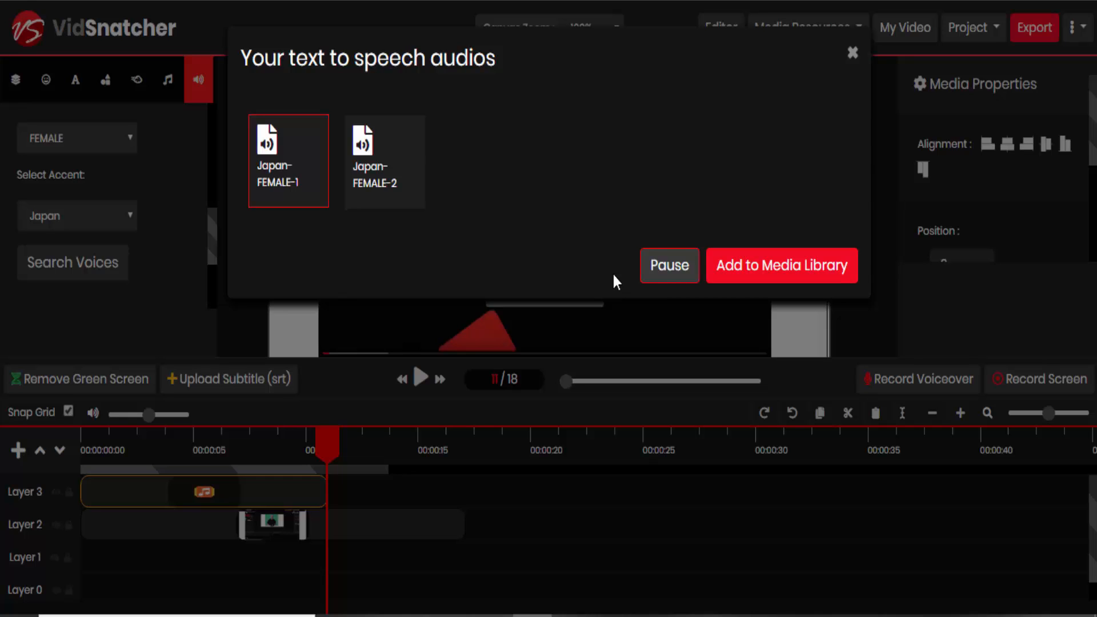
Step: Add the Japan-FEMALE-2 audio to the media library and locate its file there
click(374, 175)
click(776, 273)
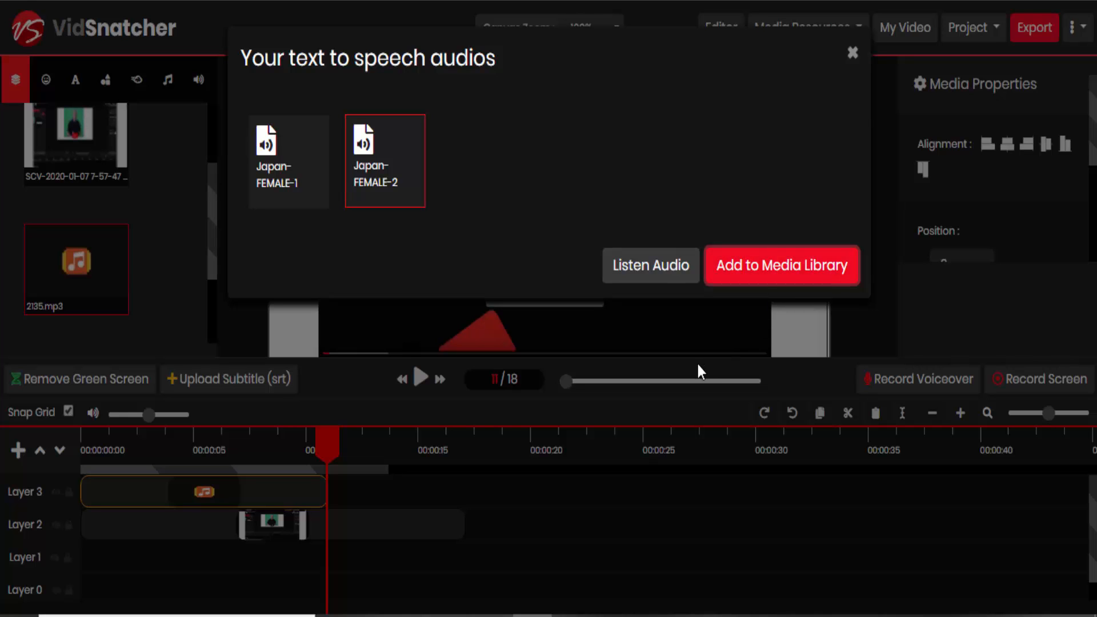
click(851, 53)
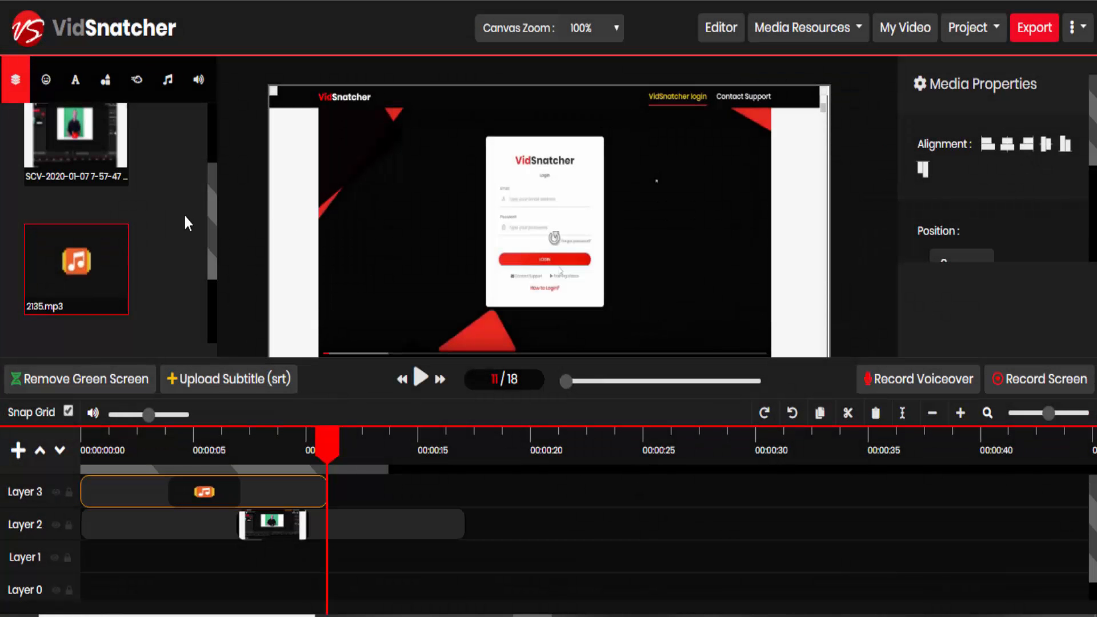
scroll(184, 216, down, 3)
click(110, 247)
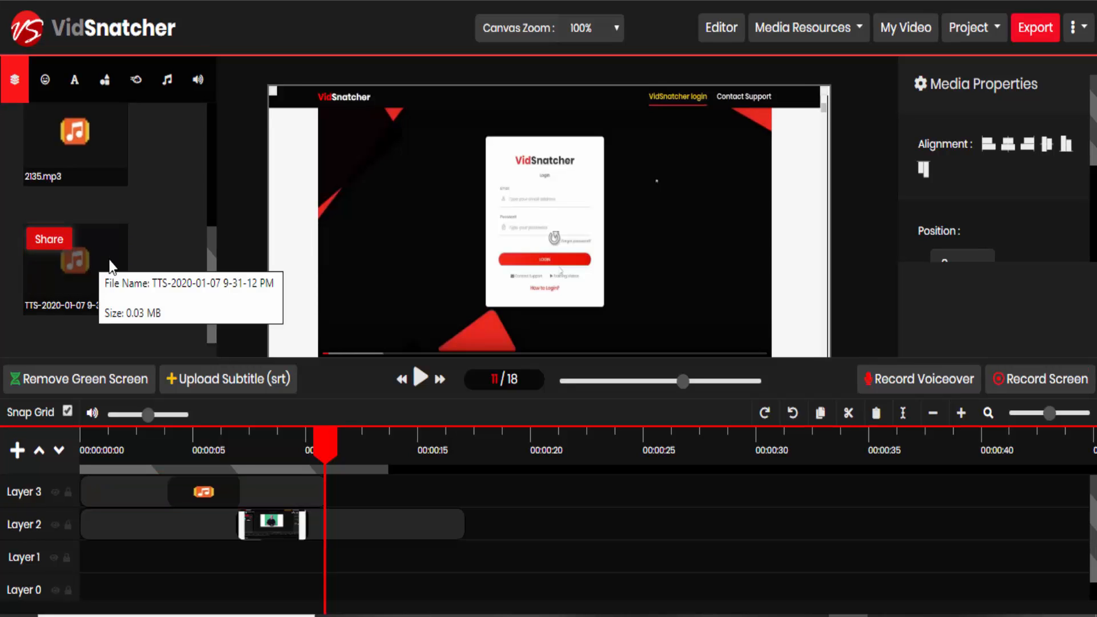
Step: Save the project under the new name "VSdemo"
click(971, 29)
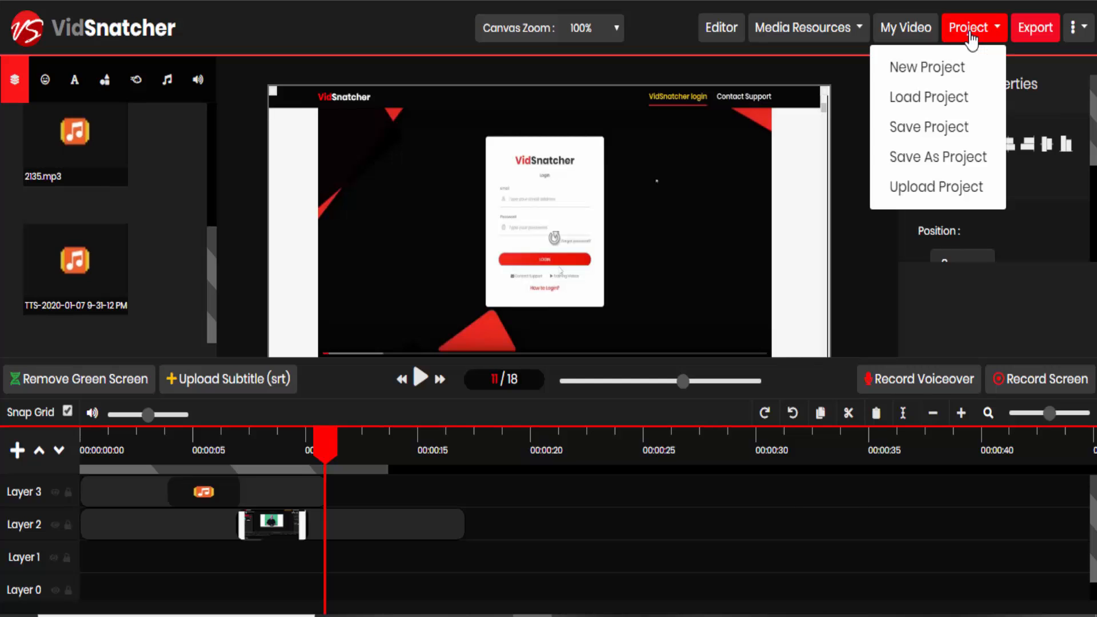
click(931, 156)
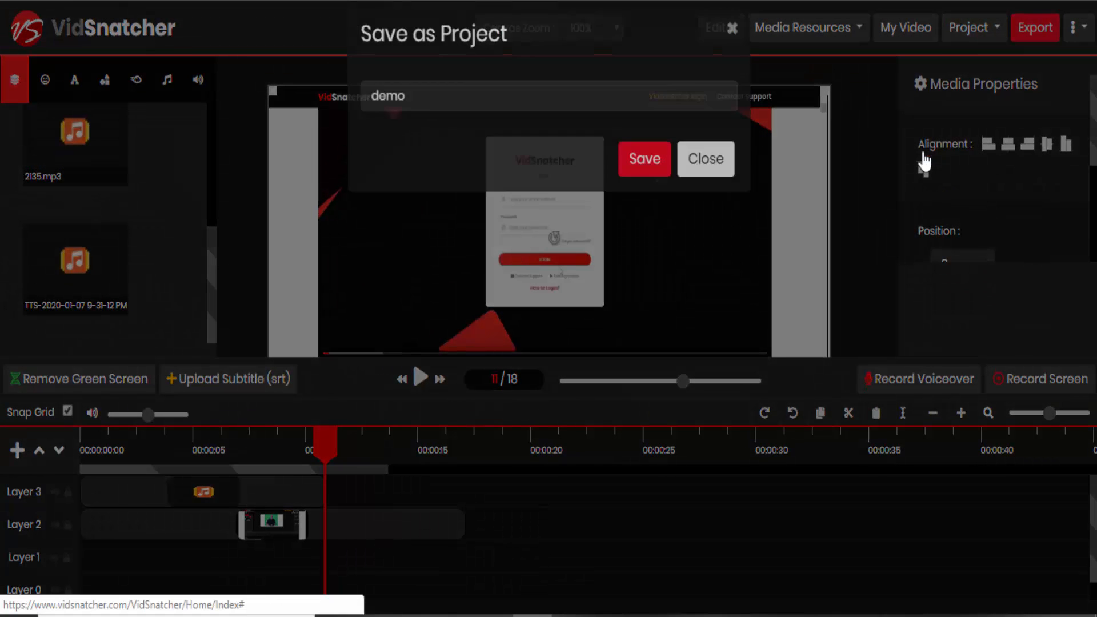
click(602, 121)
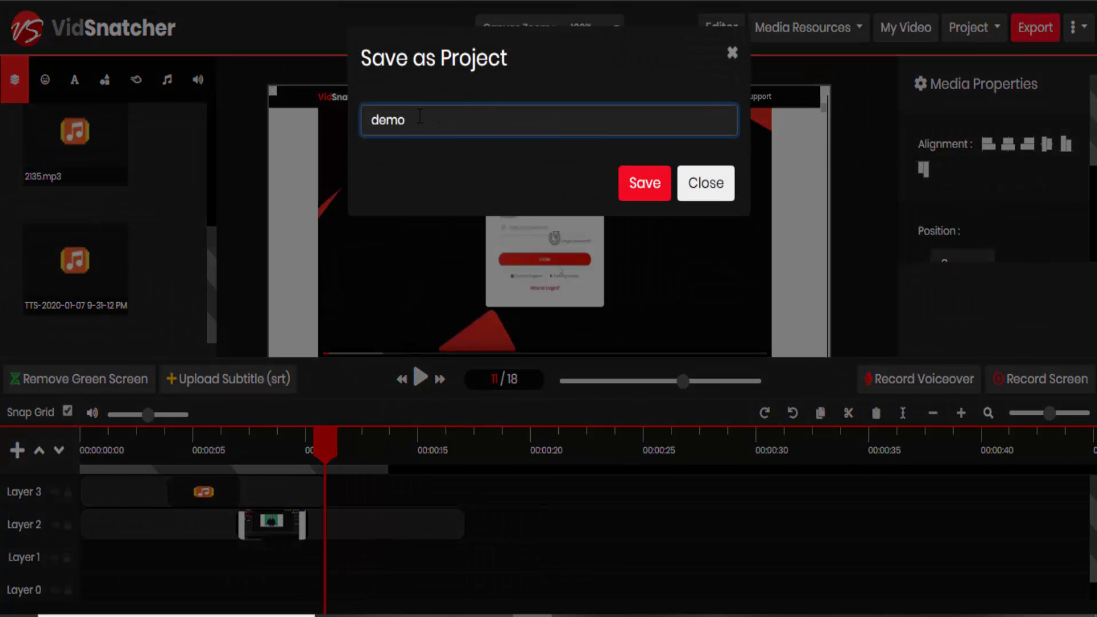
drag(420, 116, 361, 119)
text(VSdemo)
click(645, 183)
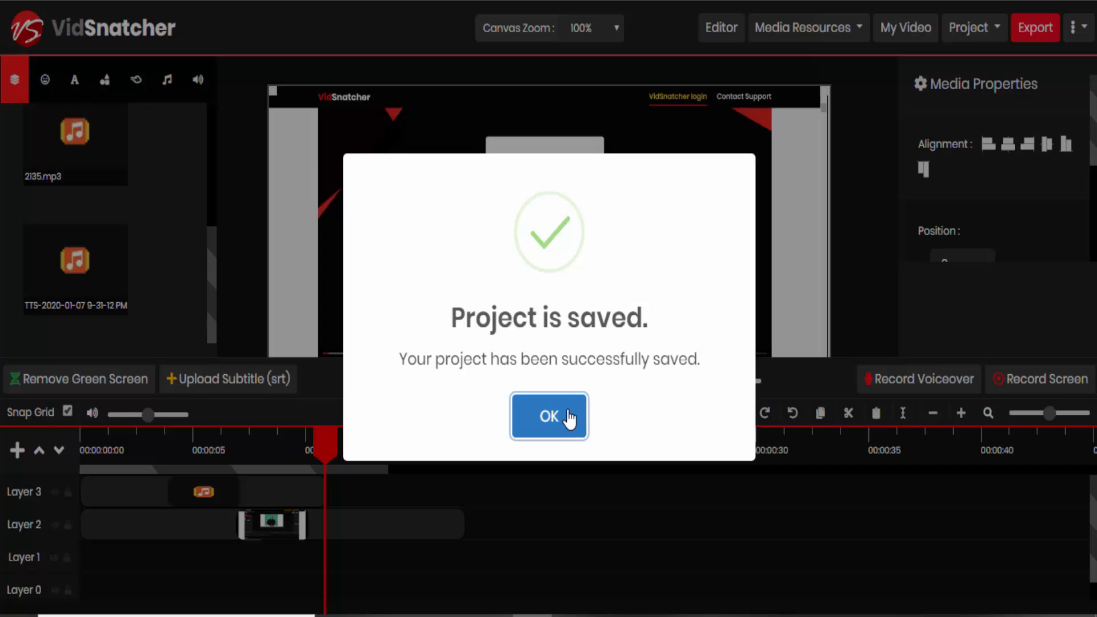
click(572, 413)
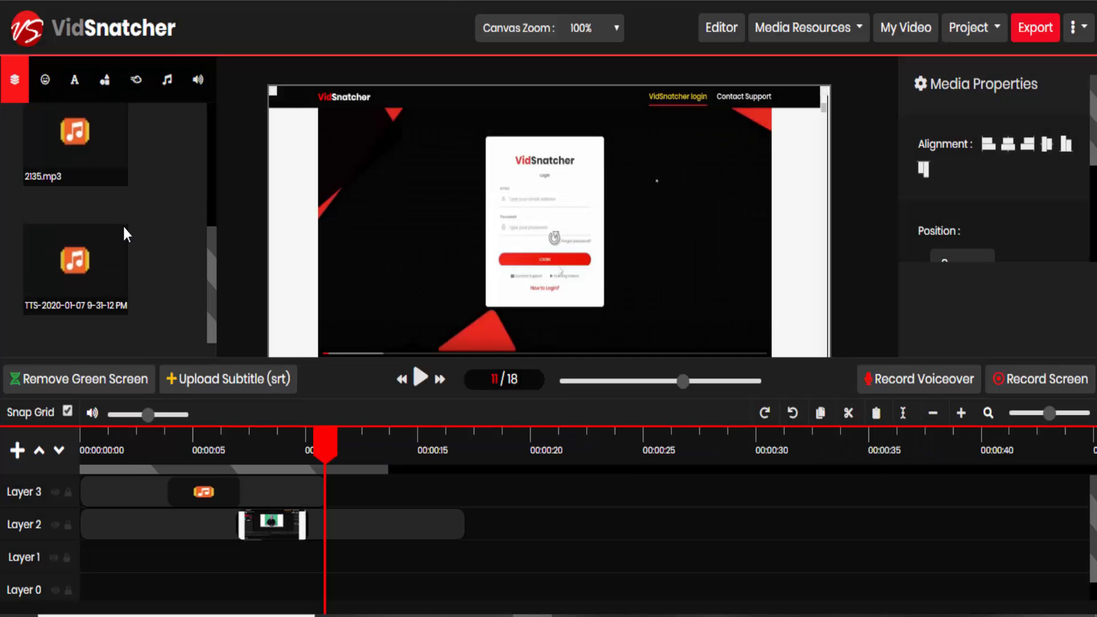
Step: Generate a shareable link for the text-to-speech audio with the subject "japanese" and copy the URL
mouse_move(124, 242)
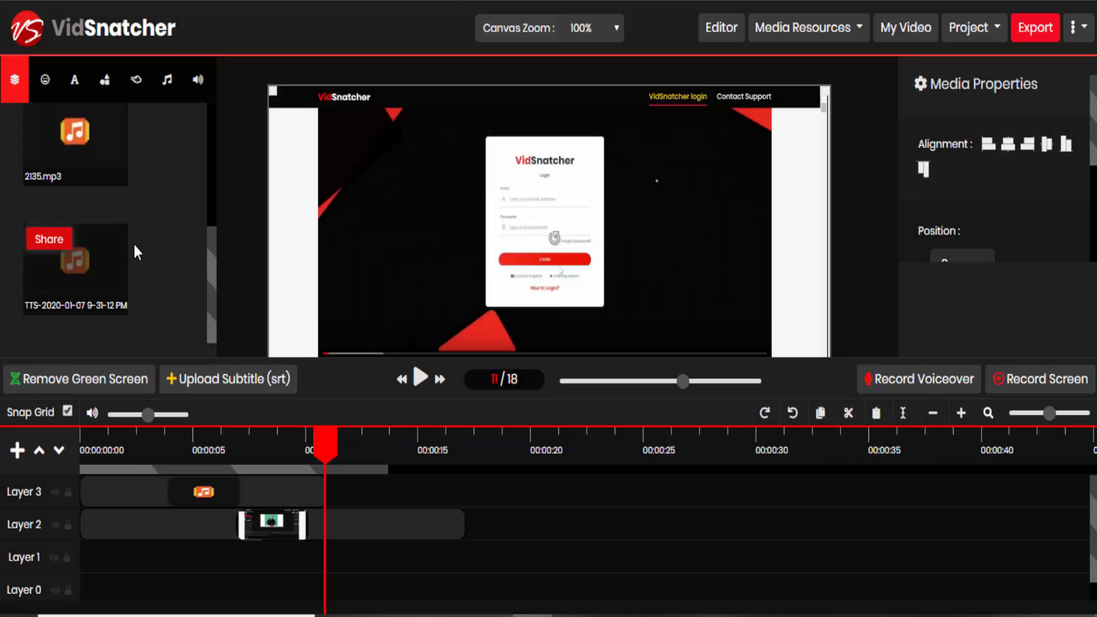
click(50, 240)
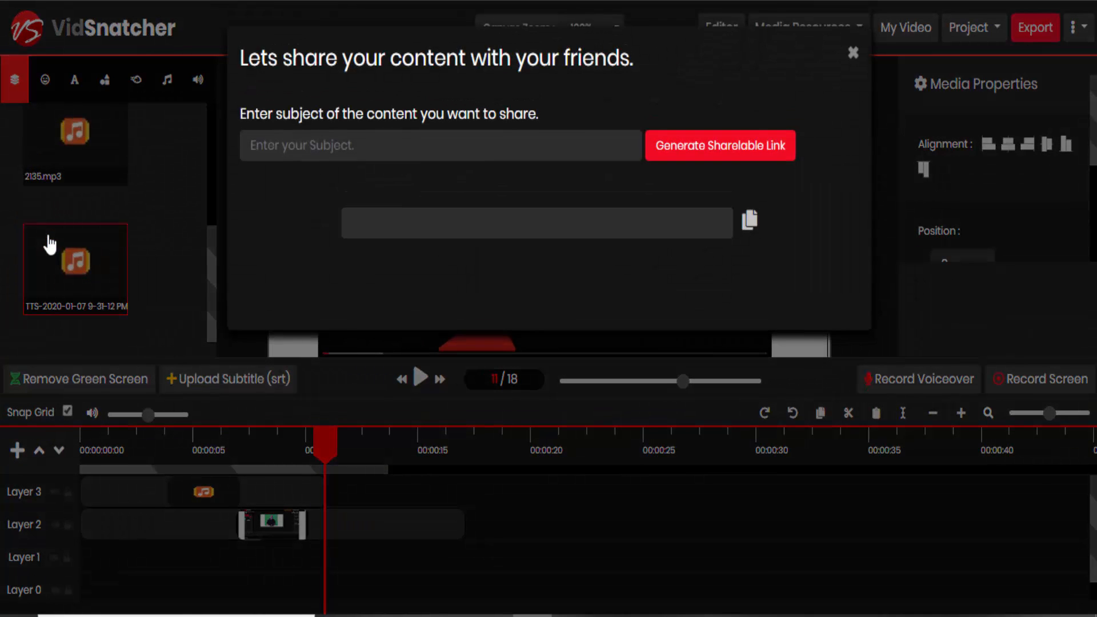
click(275, 150)
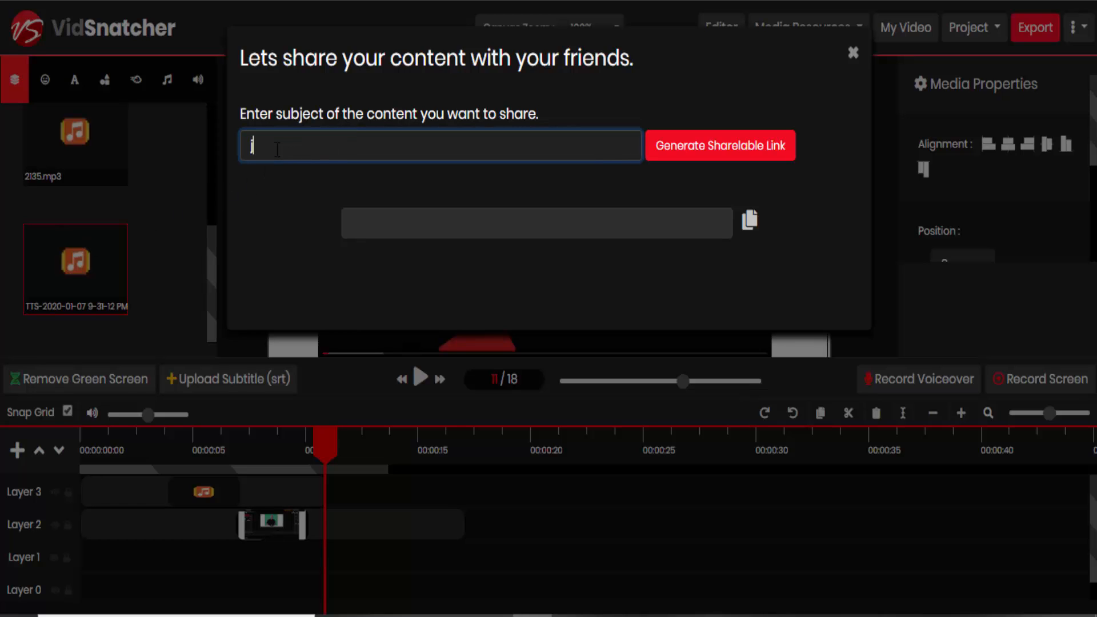
text(japanese)
click(692, 156)
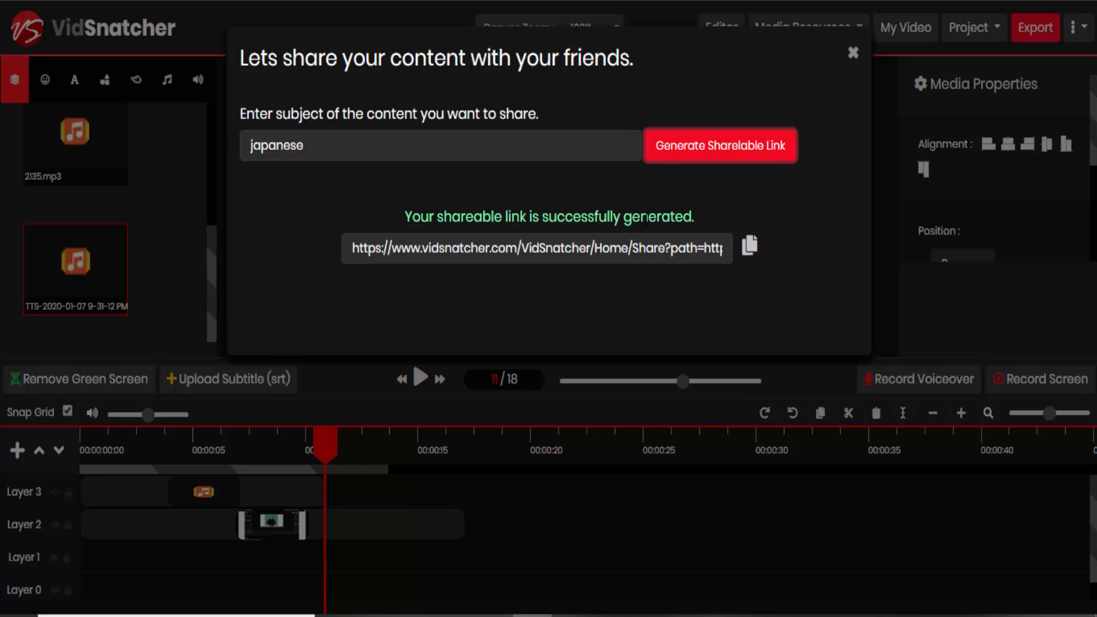
click(749, 251)
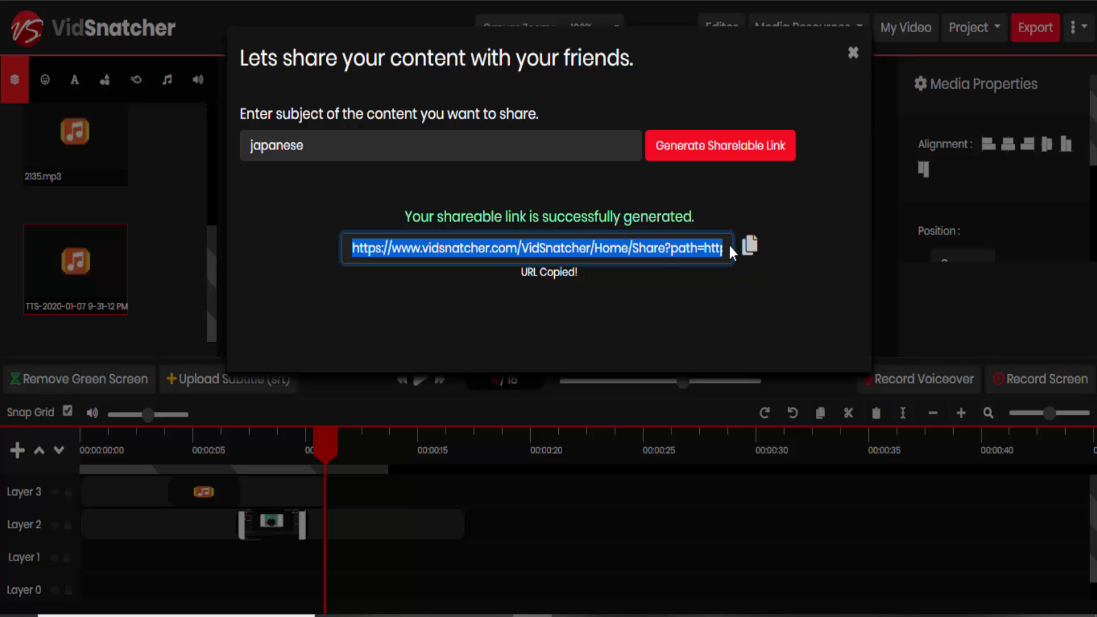
click(853, 53)
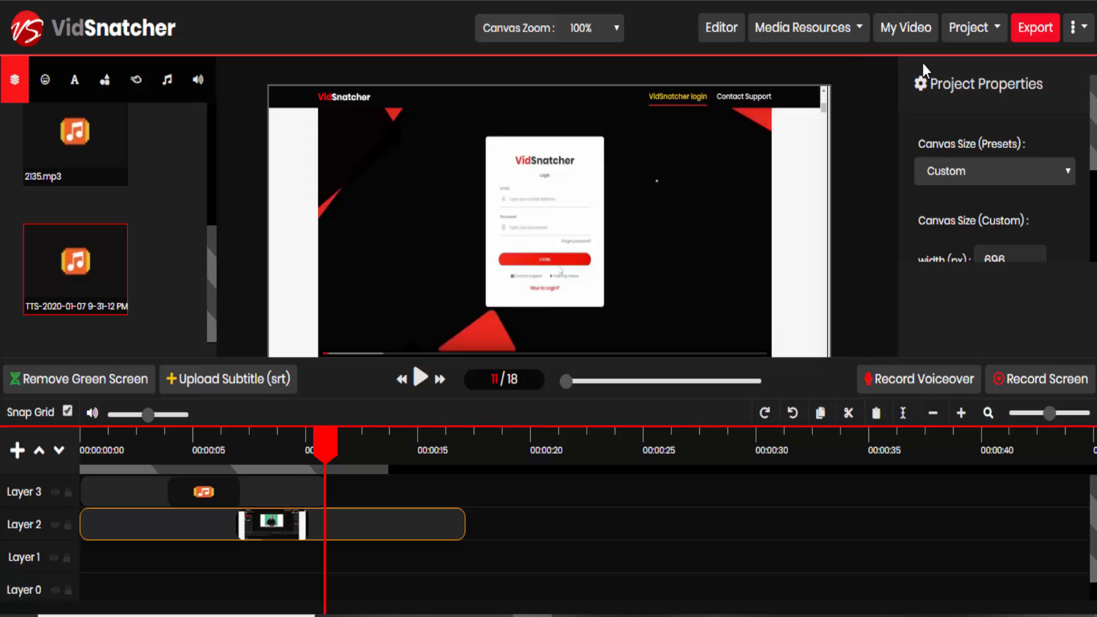
Step: Save the current state of the VSdemo project
click(963, 41)
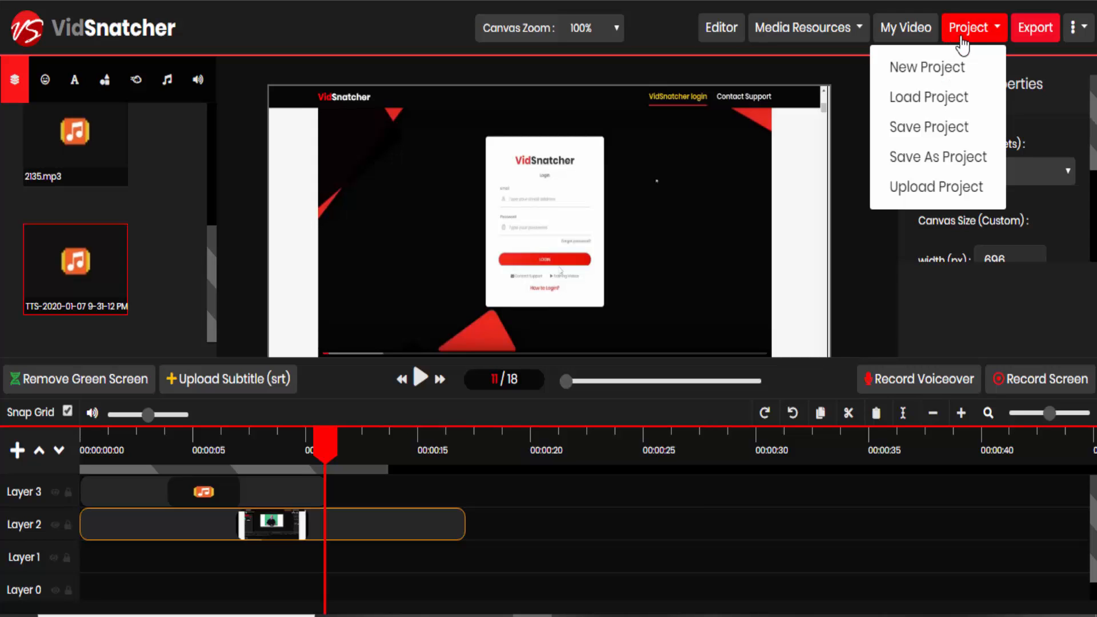
click(951, 127)
click(559, 400)
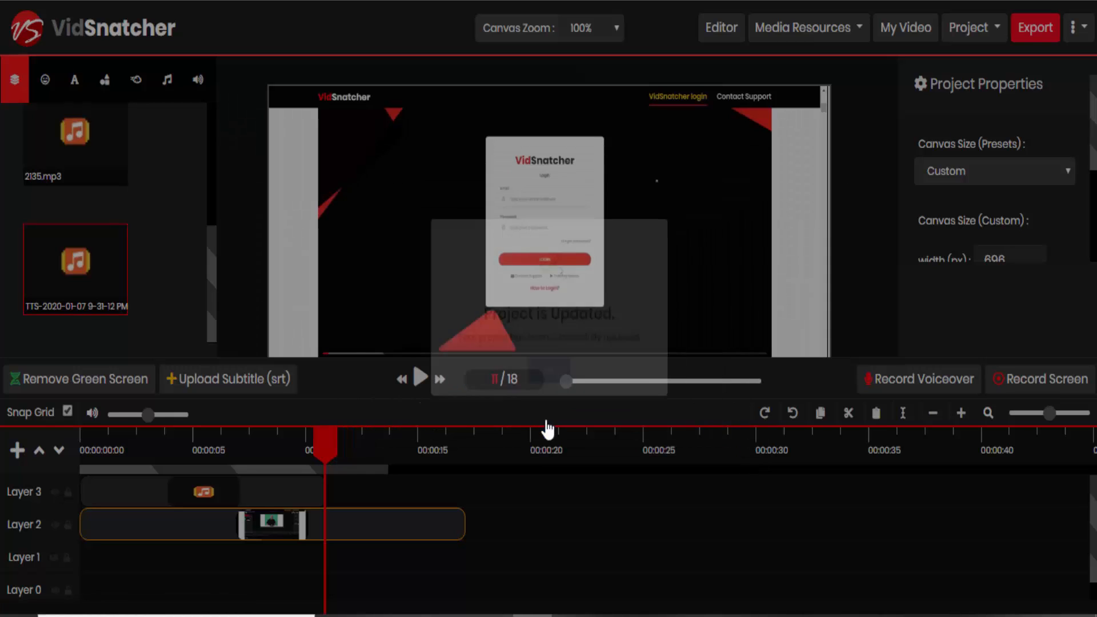
Step: Export the project's video and check its rendering progress in the video status list
click(1031, 30)
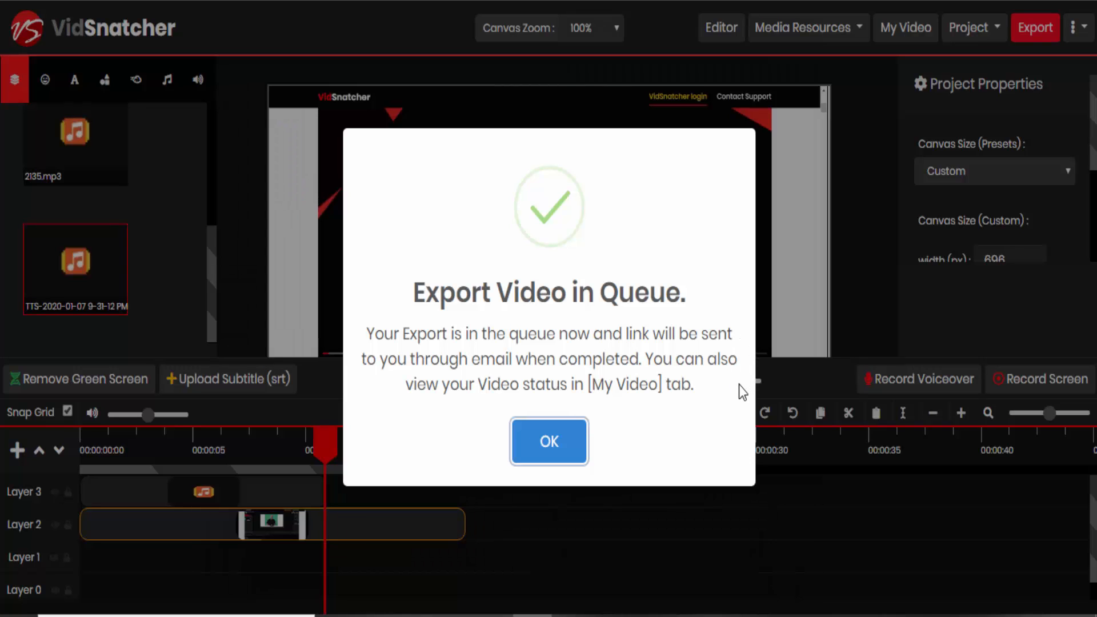
click(549, 445)
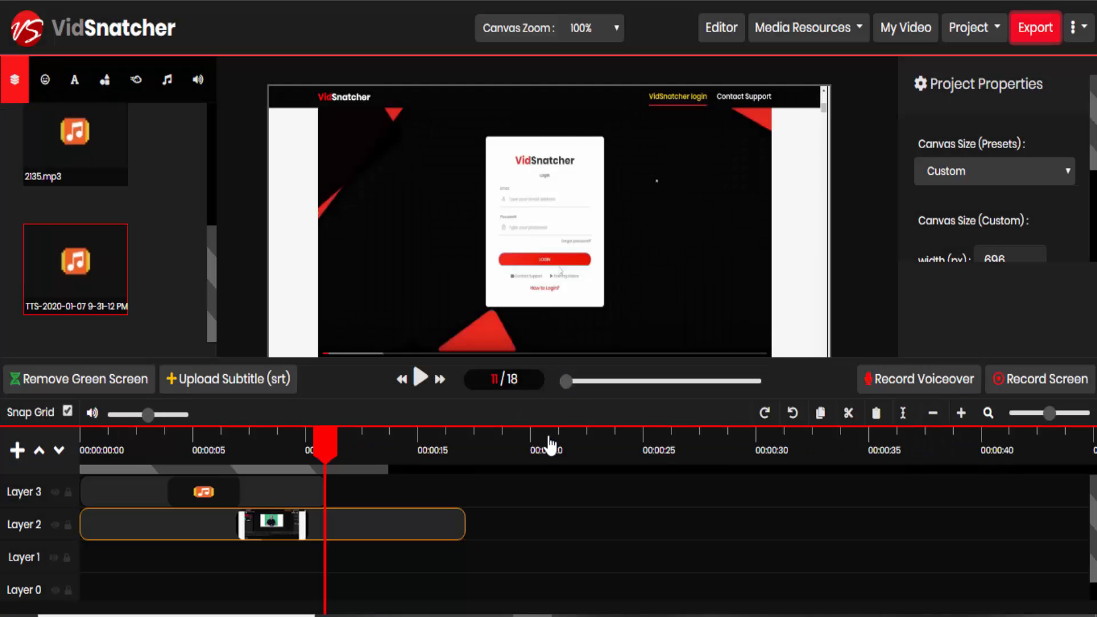
click(931, 36)
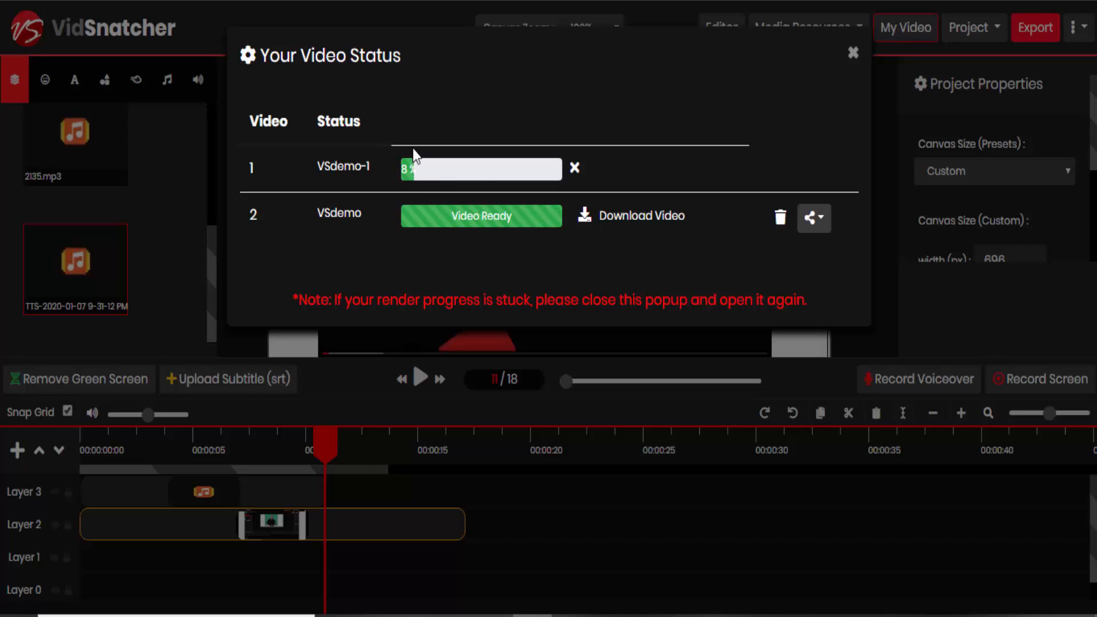
click(853, 53)
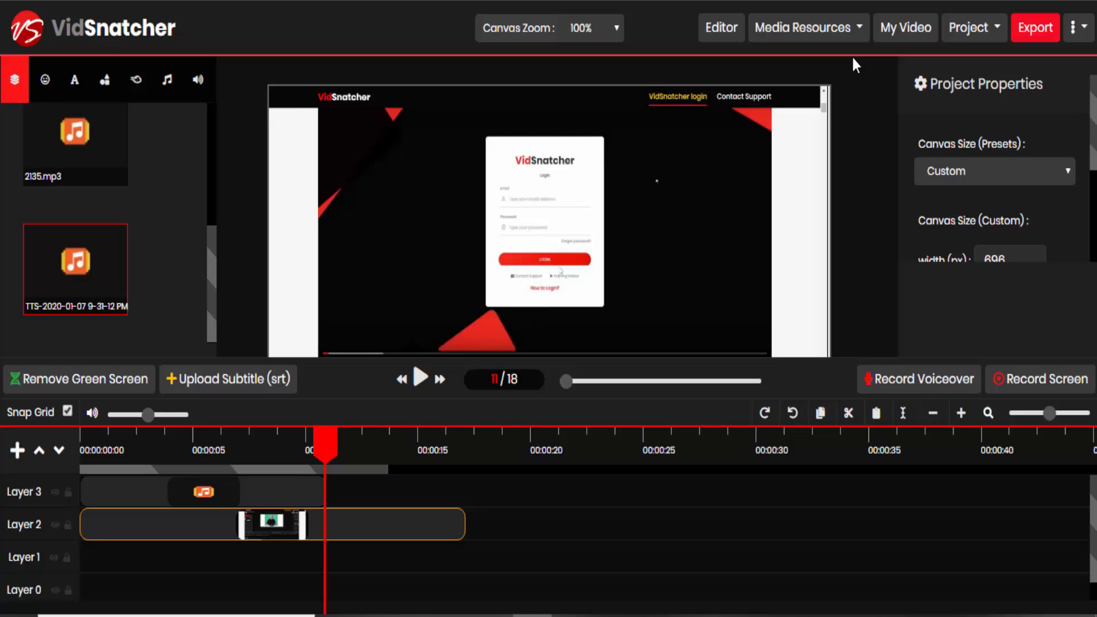
Step: Load the saved project named "s" from the saved projects list
click(981, 32)
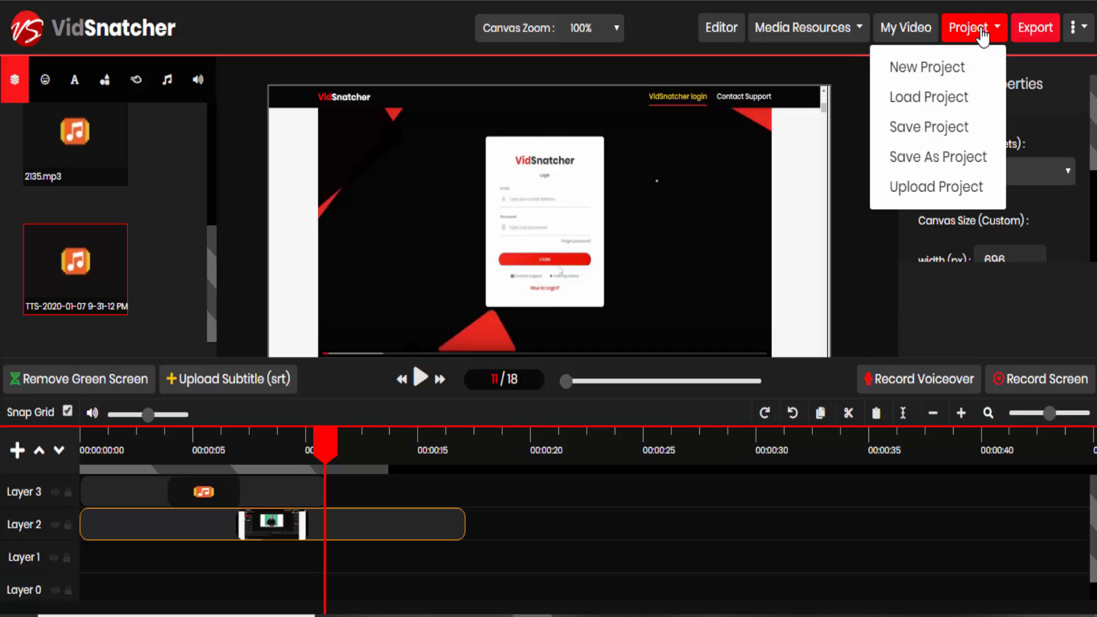
click(928, 98)
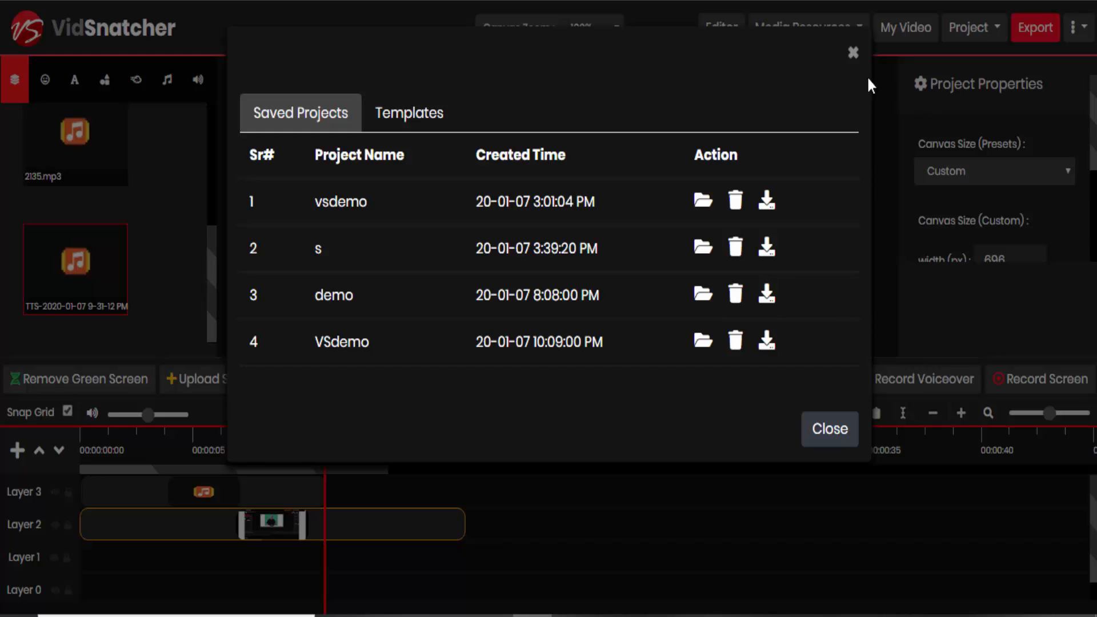
click(318, 251)
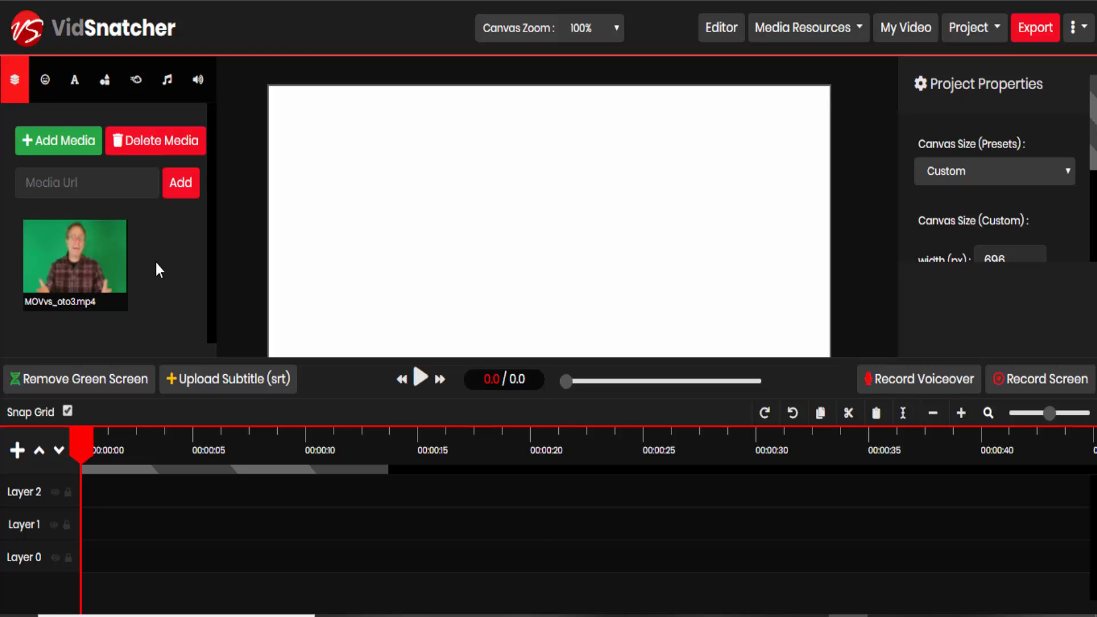
Step: Place the MOVvs_oto3.mp4 clip on Layer 1 and sample its green backdrop as the green screen removal color #16aa61
mouse_move(114, 258)
drag(112, 253, 98, 525)
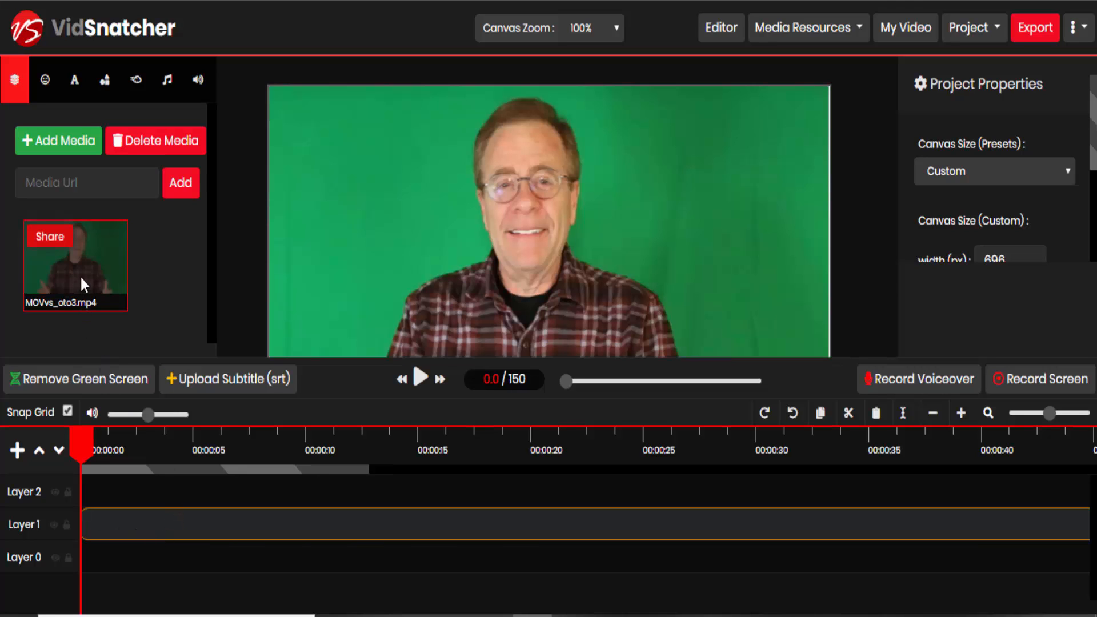
click(82, 383)
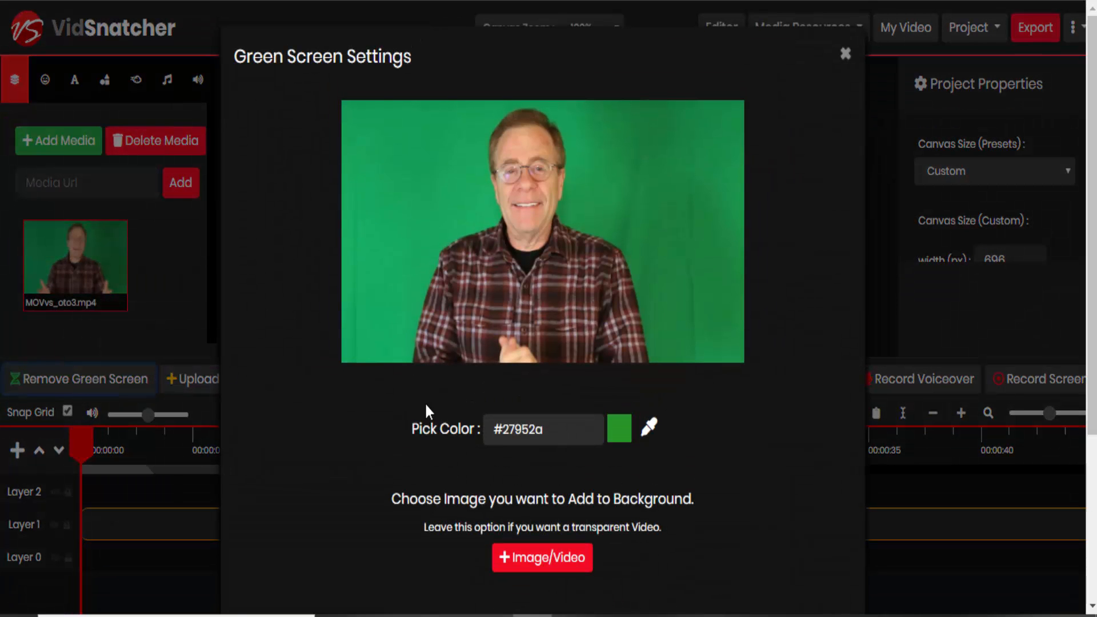
click(649, 434)
click(457, 236)
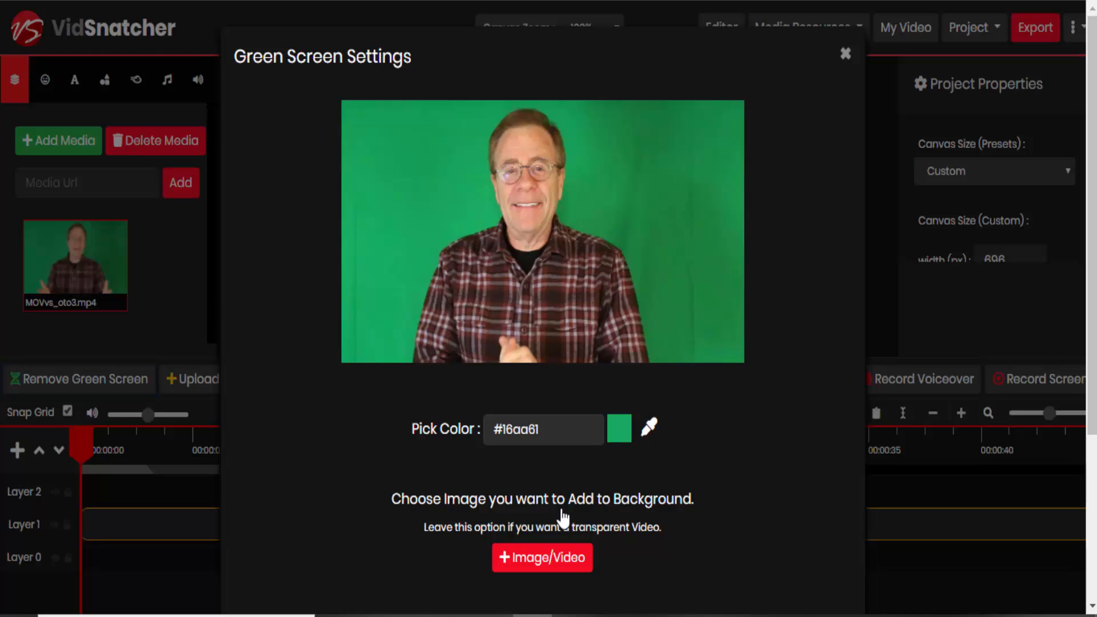
Step: Apply the green screen removal with similarity 10 and blend 20, and inspect the preview
scroll(563, 517, down, 2)
scroll(562, 517, down, 3)
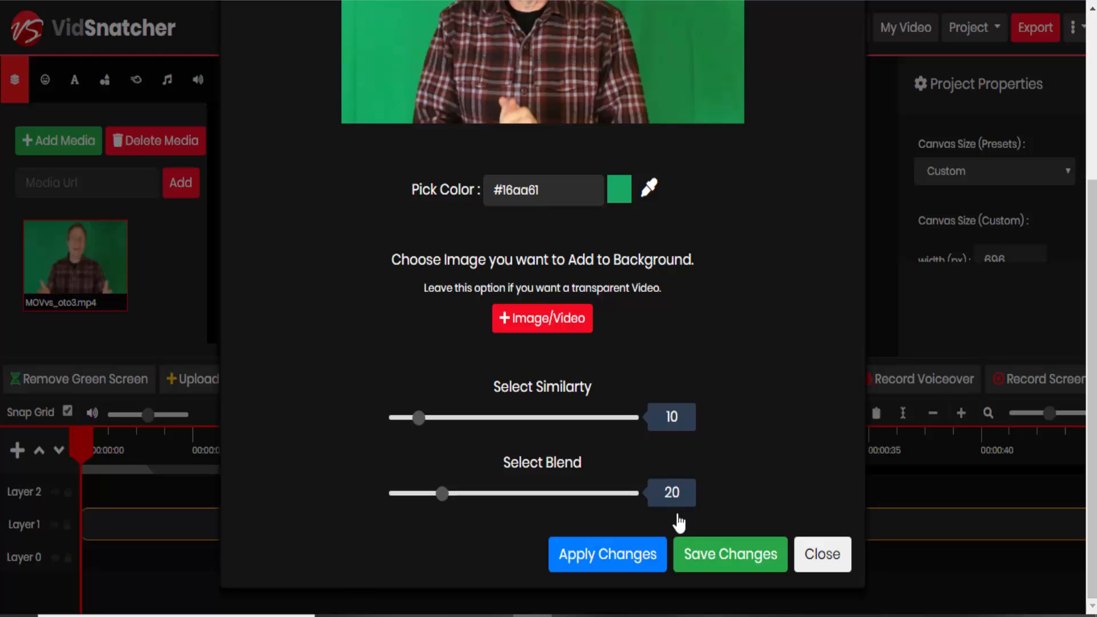
click(614, 552)
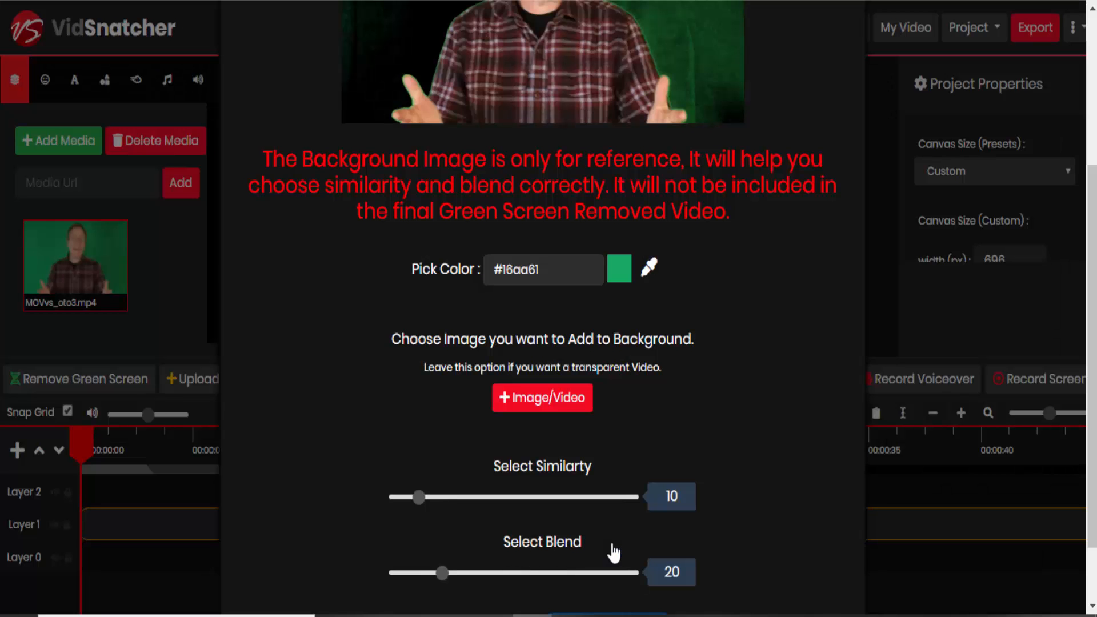
scroll(584, 424, up, 4)
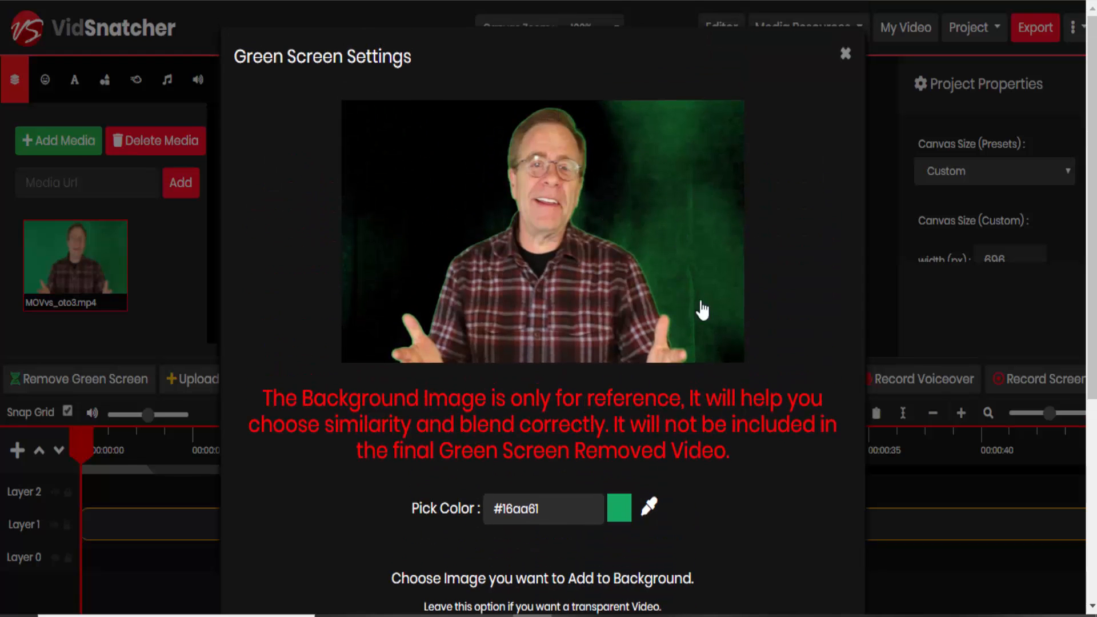
Step: Set the green screen similarity to 21 and blend to 35, apply and check the preview, and save the changes
scroll(667, 400, down, 5)
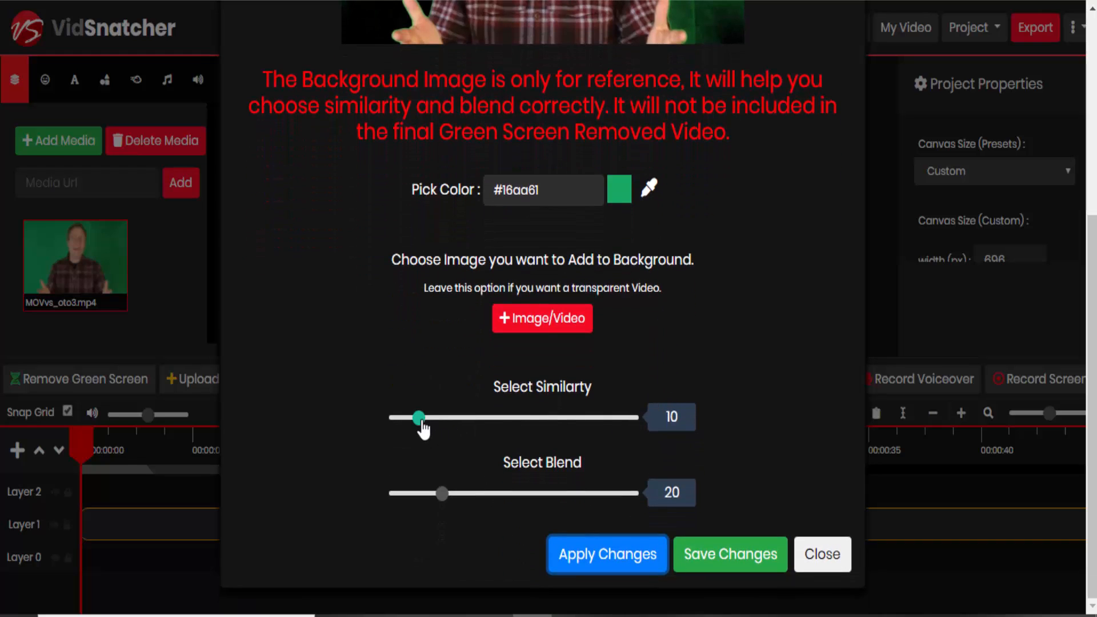
drag(421, 428, 446, 427)
drag(443, 495, 479, 501)
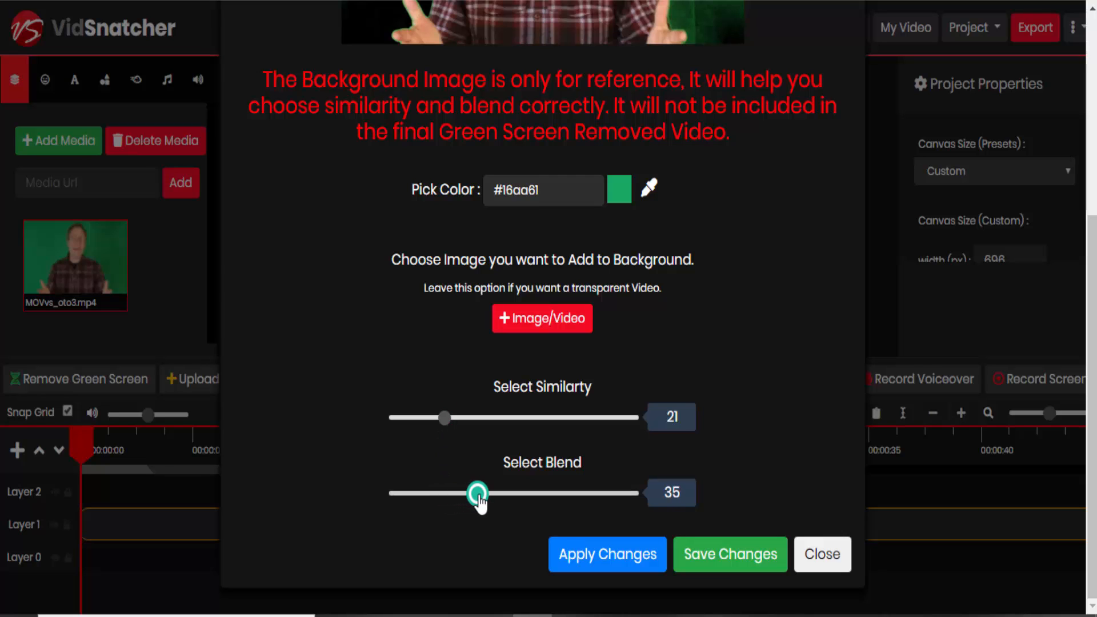
click(587, 552)
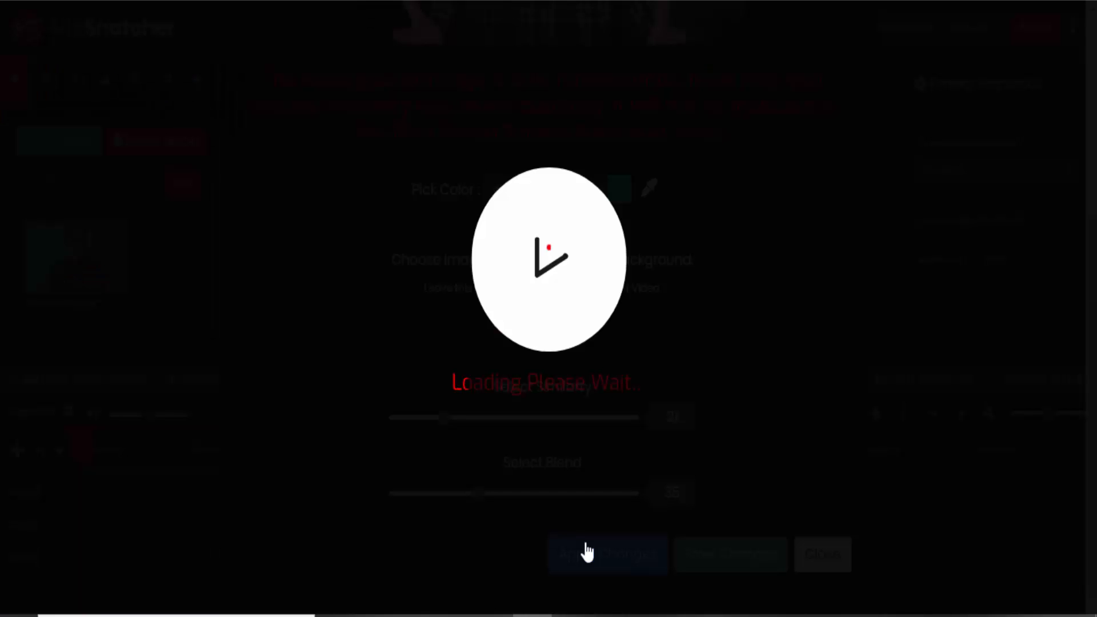
scroll(579, 508, up, 5)
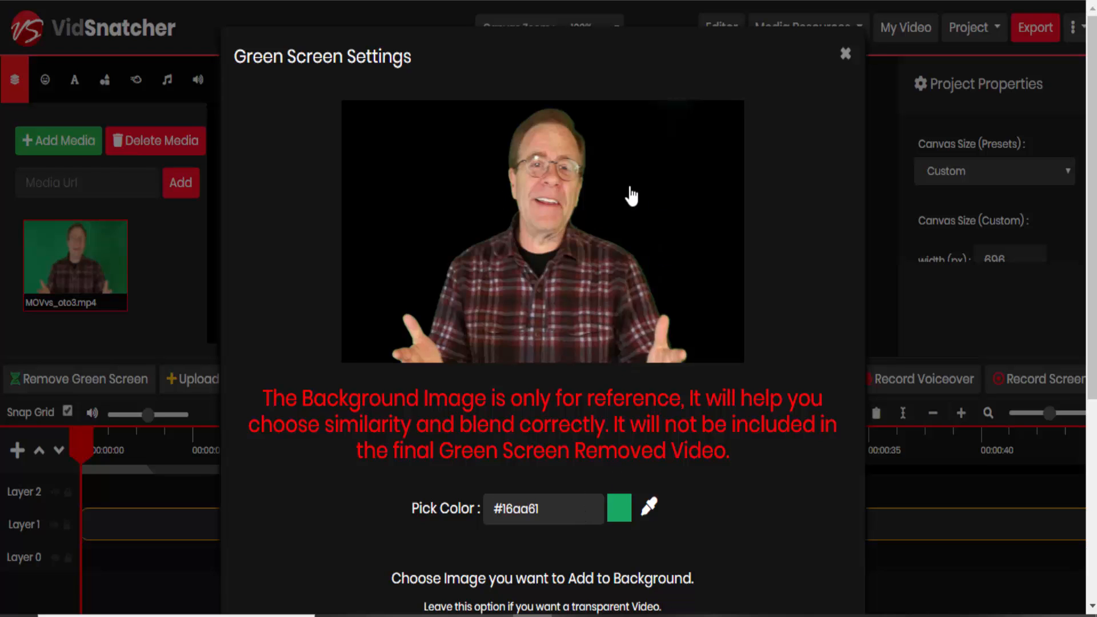
scroll(662, 320, down, 5)
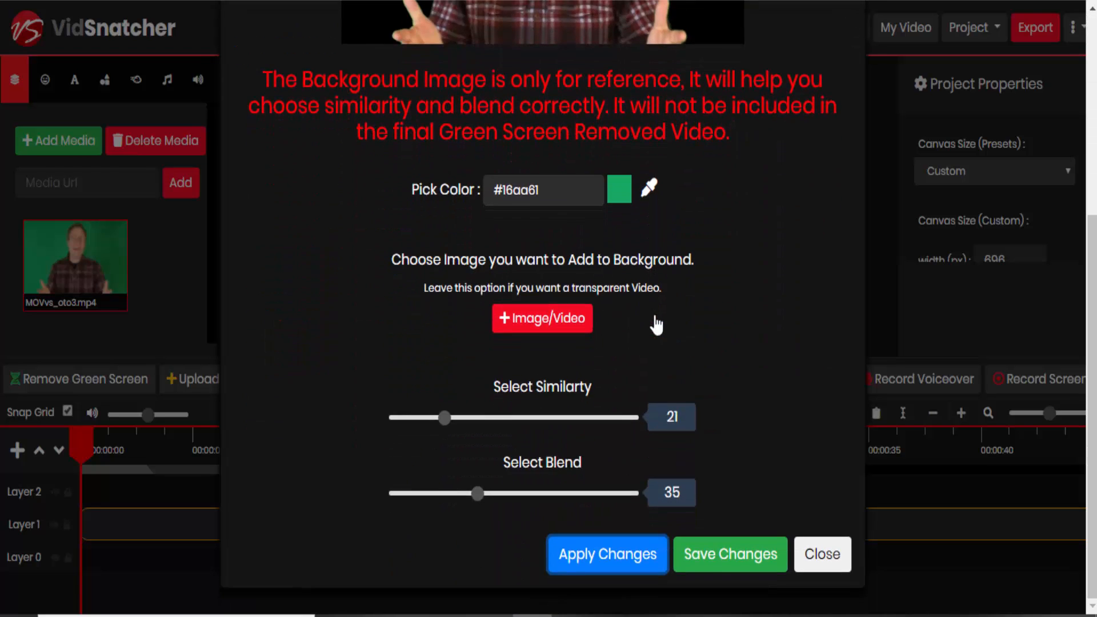
click(750, 557)
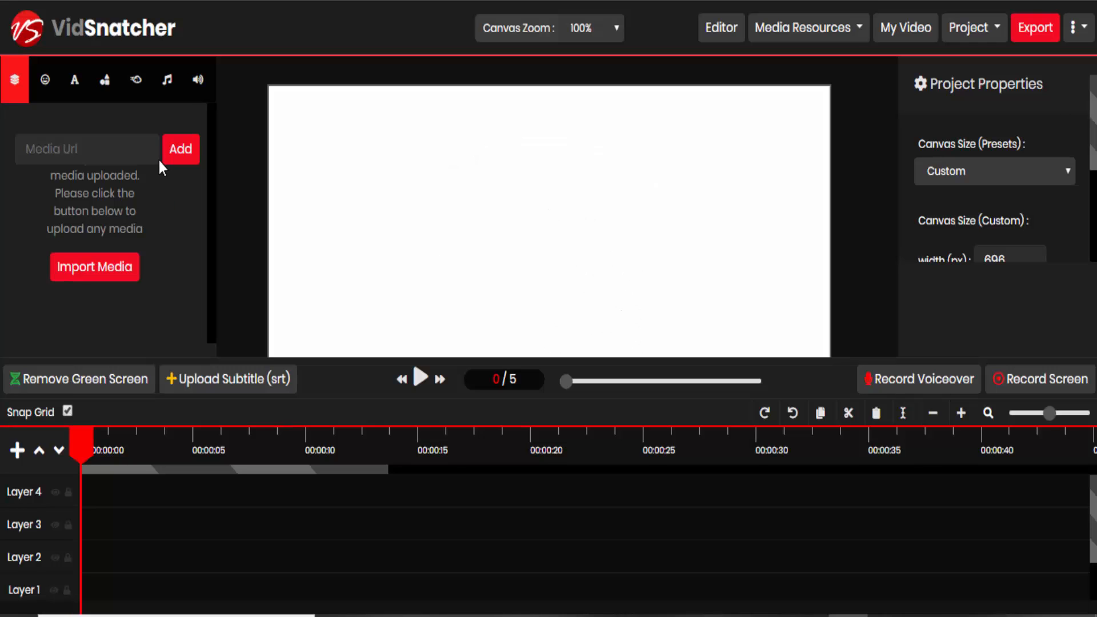
Step: Search the simple icons for "dog" and for "calendar"
click(45, 88)
click(130, 182)
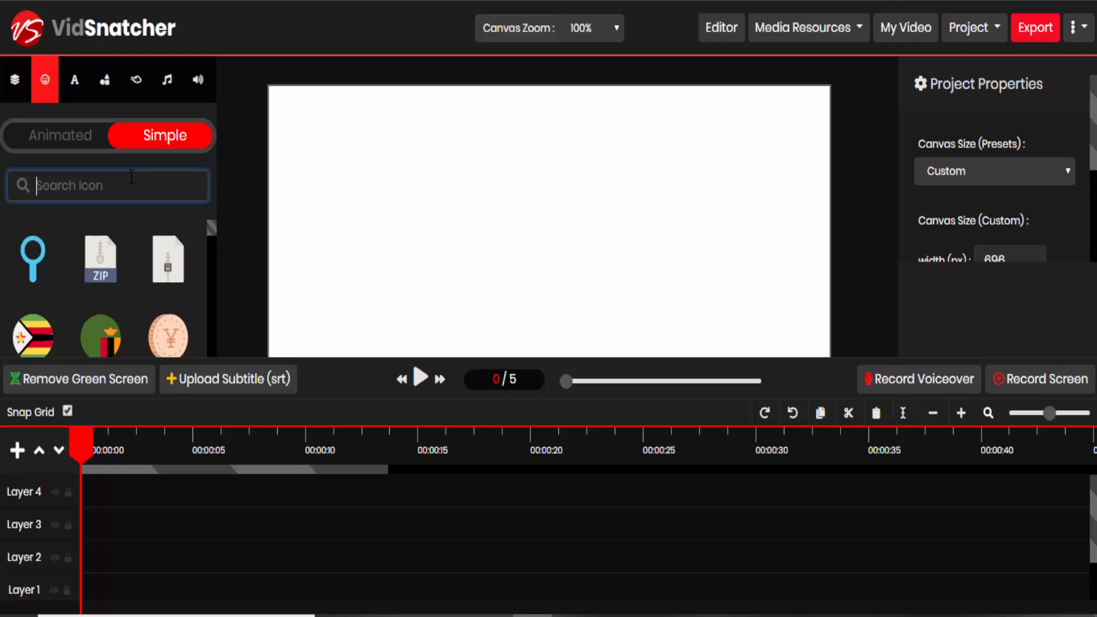
text(dog)
key(BackSpace)
key(BackSpace)
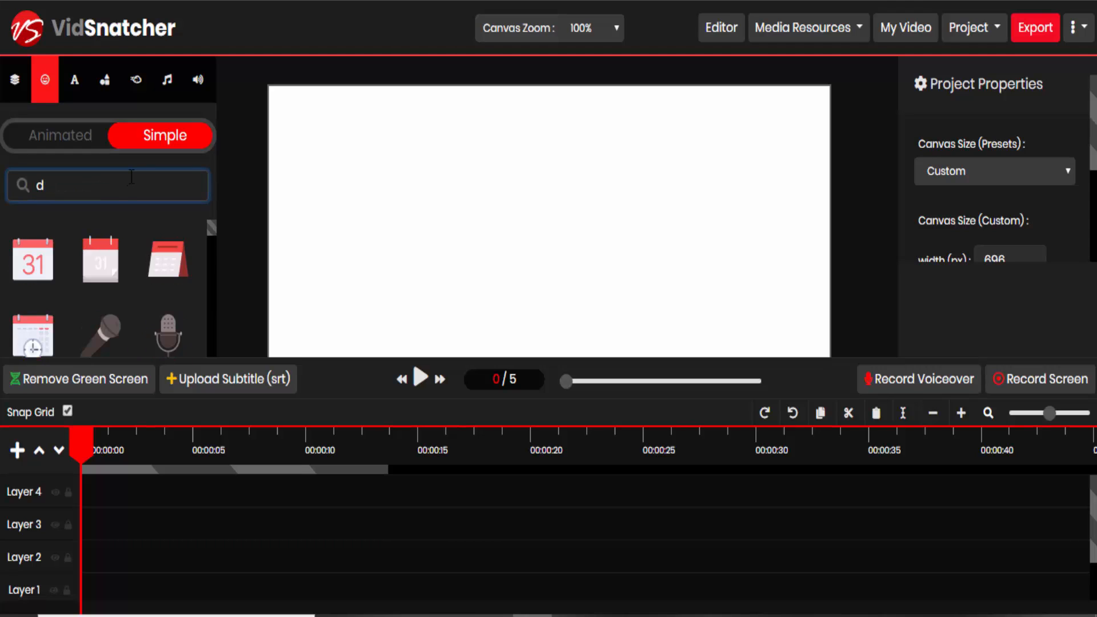
key(BackSpace)
text(calendar)
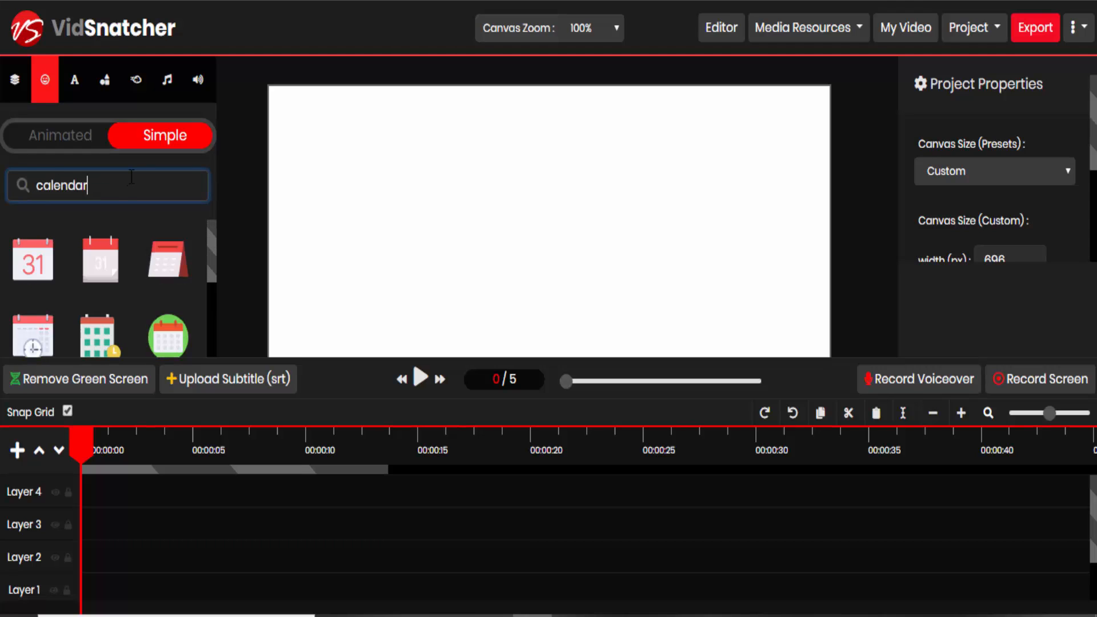
Step: Search the simple icons for "pencil" and place the slanted yellow pencil on the canvas
key(BackSpace)
key(BackSpace)
key(BackSpace)
key(BackSpace)
key(BackSpace)
text(pencil)
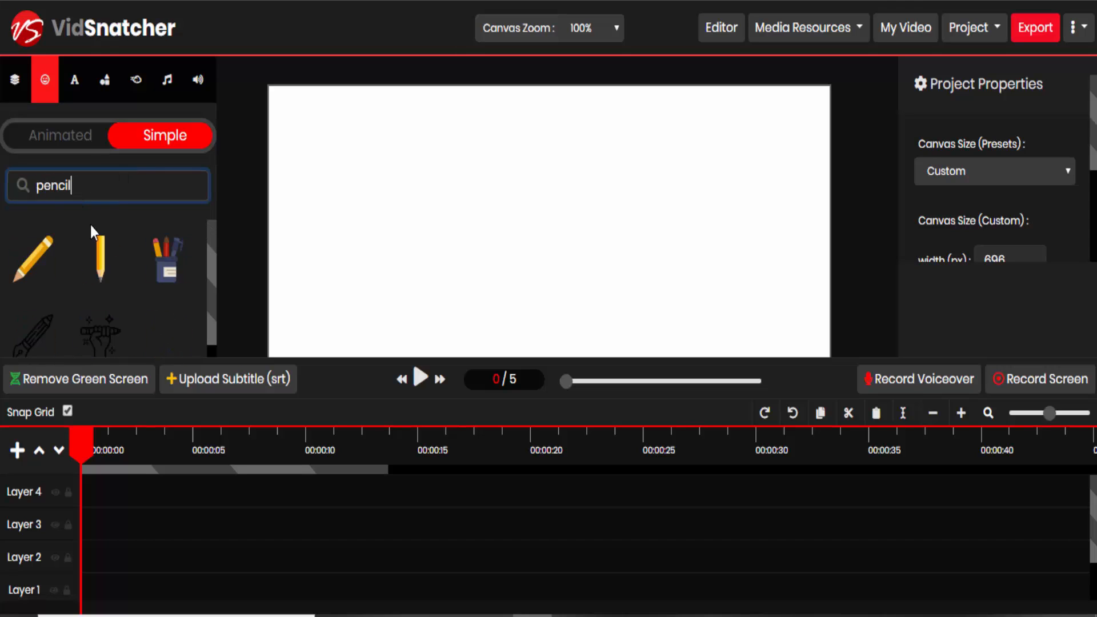
mouse_move(41, 256)
mouse_down()
mouse_move(489, 252)
mouse_move(492, 262)
mouse_up()
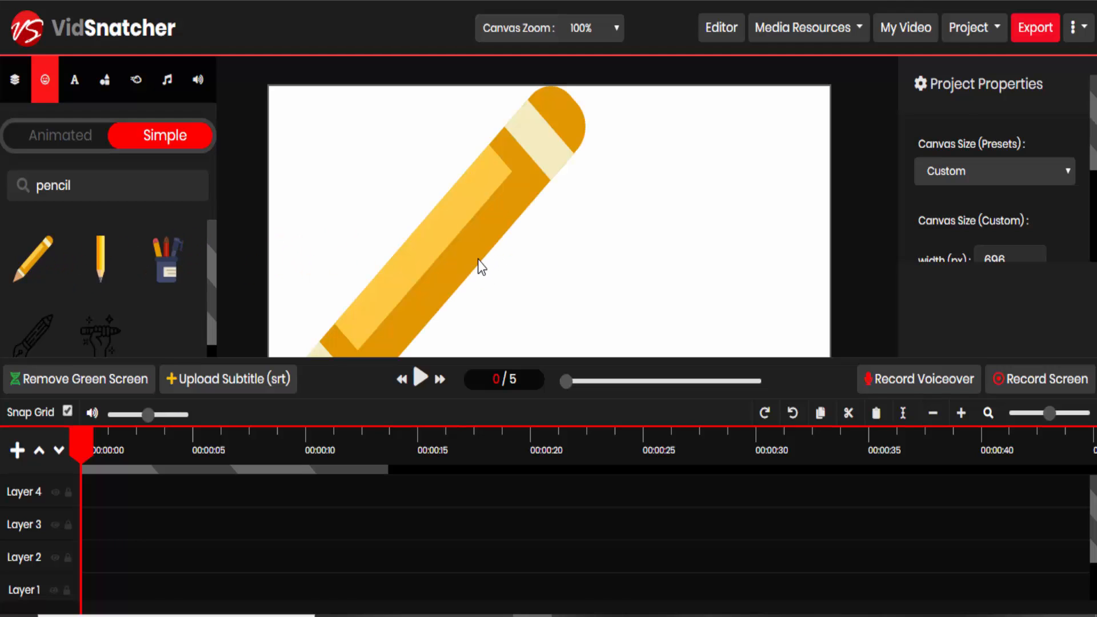
Step: Shrink the pencil and position it near the middle of the canvas, with its opacity at maximum
click(567, 221)
mouse_move(581, 101)
mouse_down()
mouse_move(543, 119)
mouse_move(436, 259)
mouse_move(402, 274)
mouse_move(517, 167)
mouse_move(542, 183)
mouse_up()
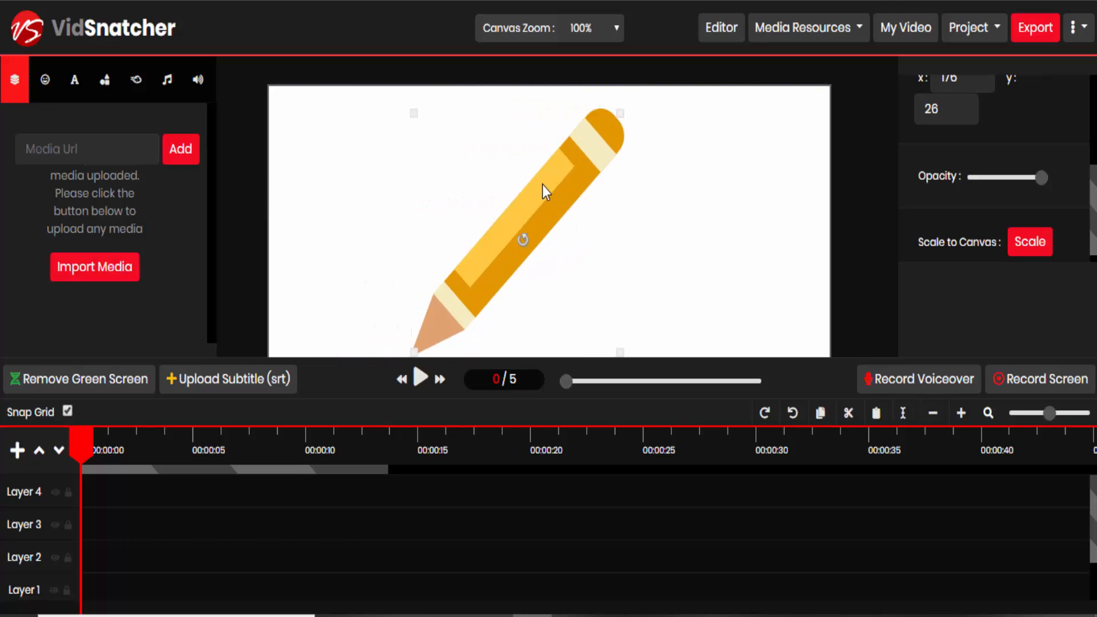
mouse_move(1032, 179)
mouse_down()
mouse_move(989, 179)
mouse_move(1048, 182)
mouse_up()
Step: Try the left, center and right alignments on the pencil and settle on horizontal centering
scroll(1032, 181, up, 3)
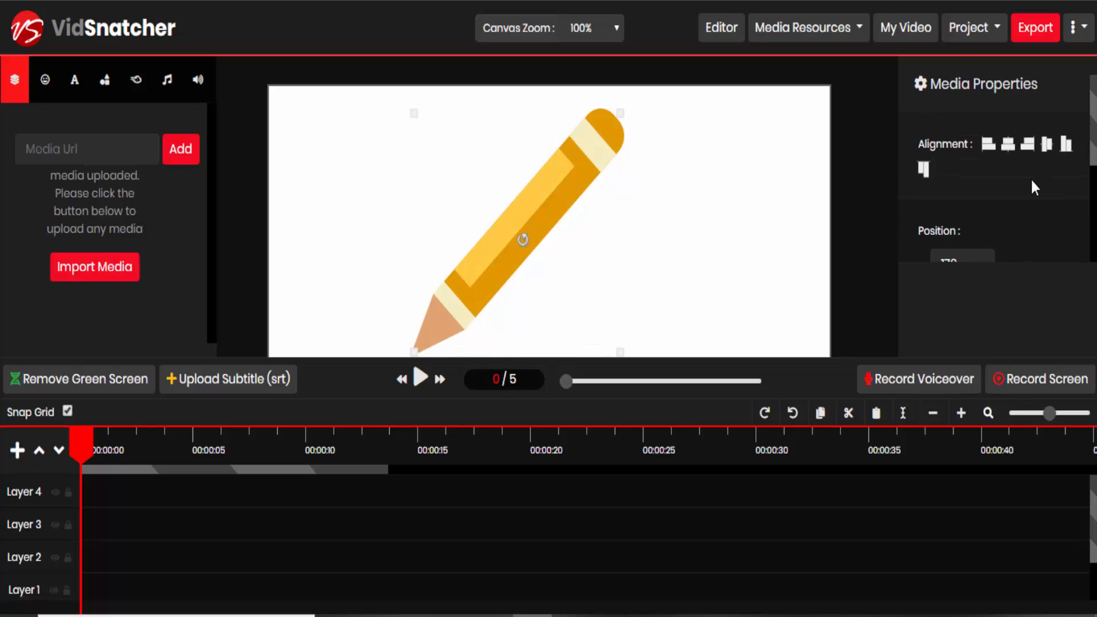
click(989, 146)
click(1008, 146)
click(1027, 146)
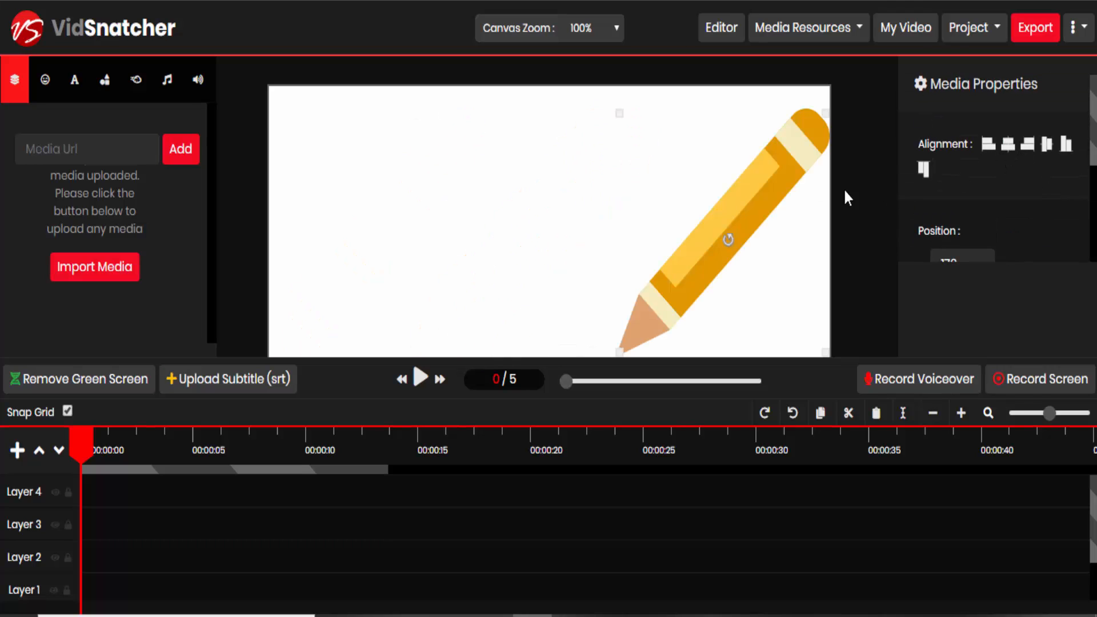
click(1009, 145)
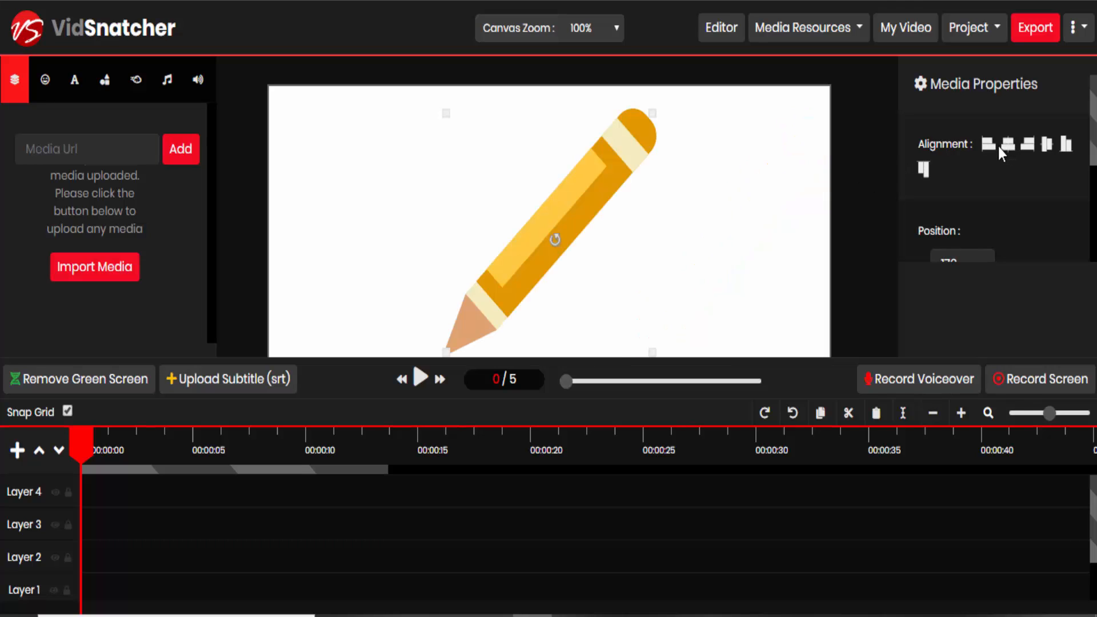
Step: Enter the text "Let's write a journal." and translate it into Chinese (Traditional)
click(76, 83)
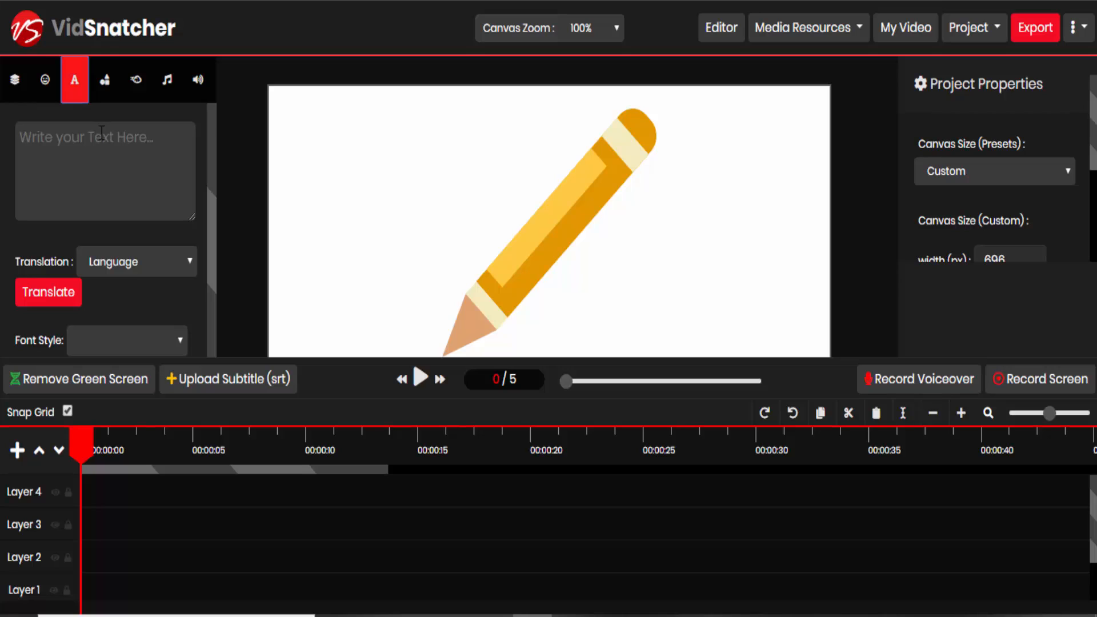
text(Let's write a journal.)
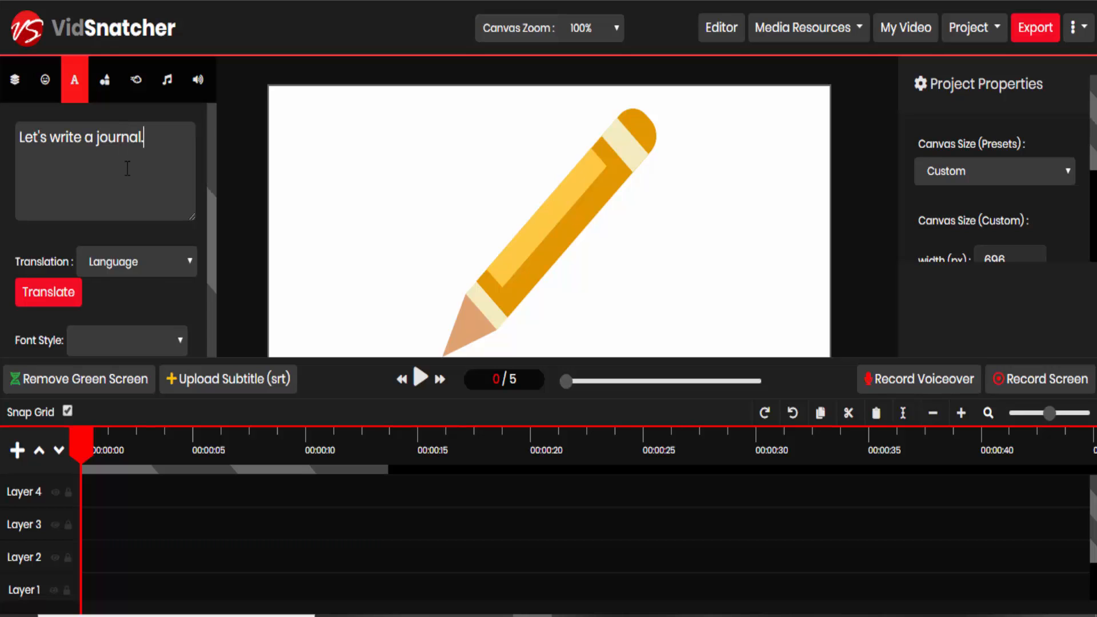
click(129, 261)
scroll(133, 378, down, 10)
scroll(135, 386, up, 10)
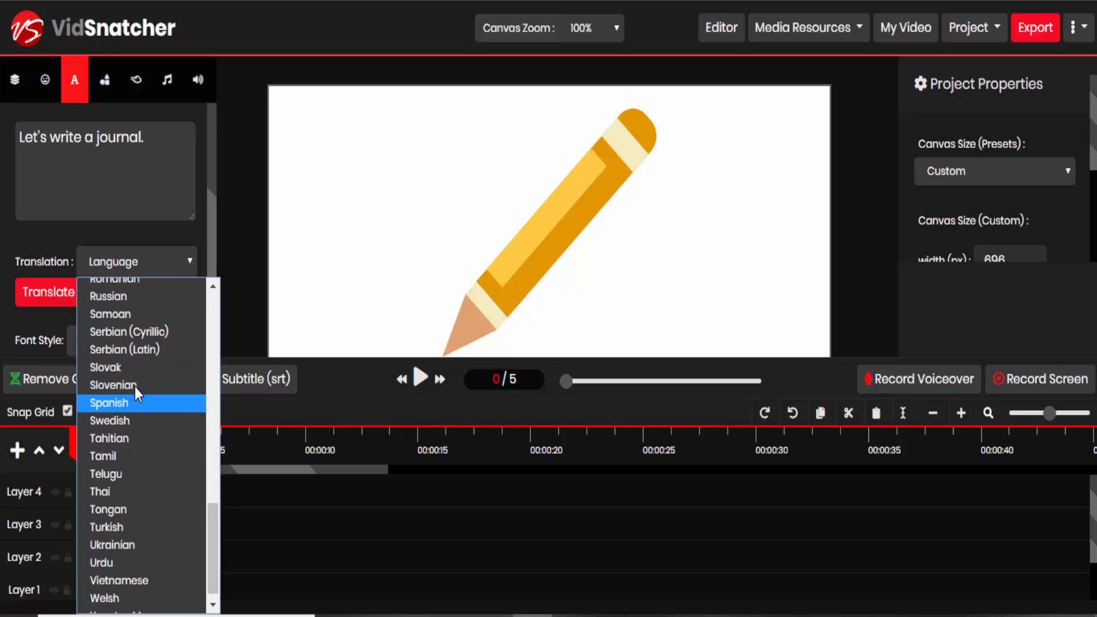
scroll(133, 384, down, 8)
scroll(134, 383, up, 8)
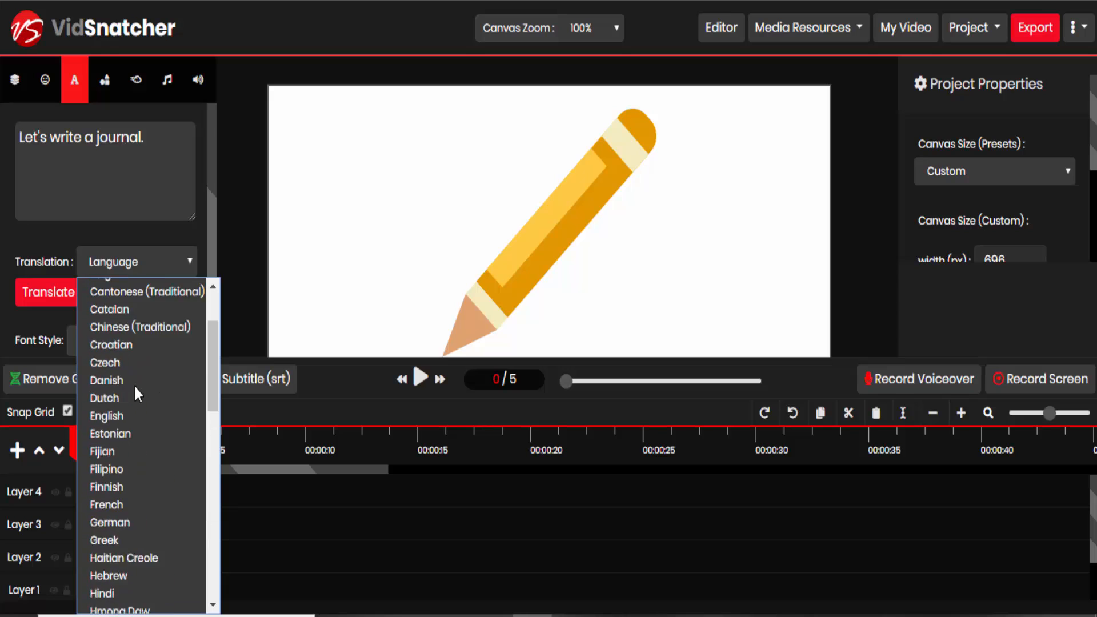
click(107, 425)
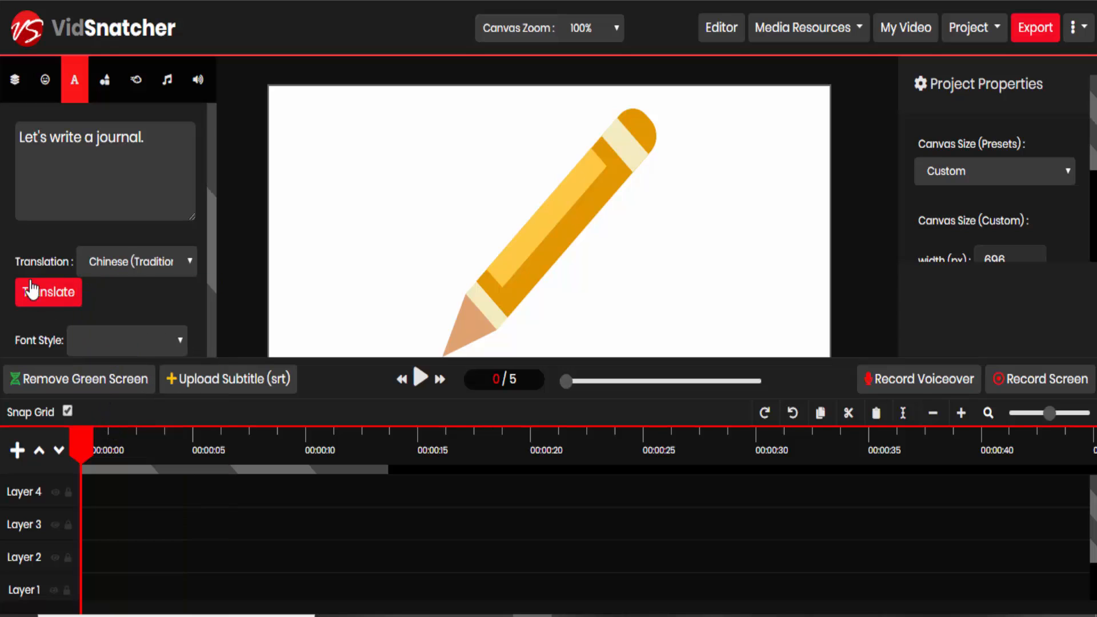
click(75, 303)
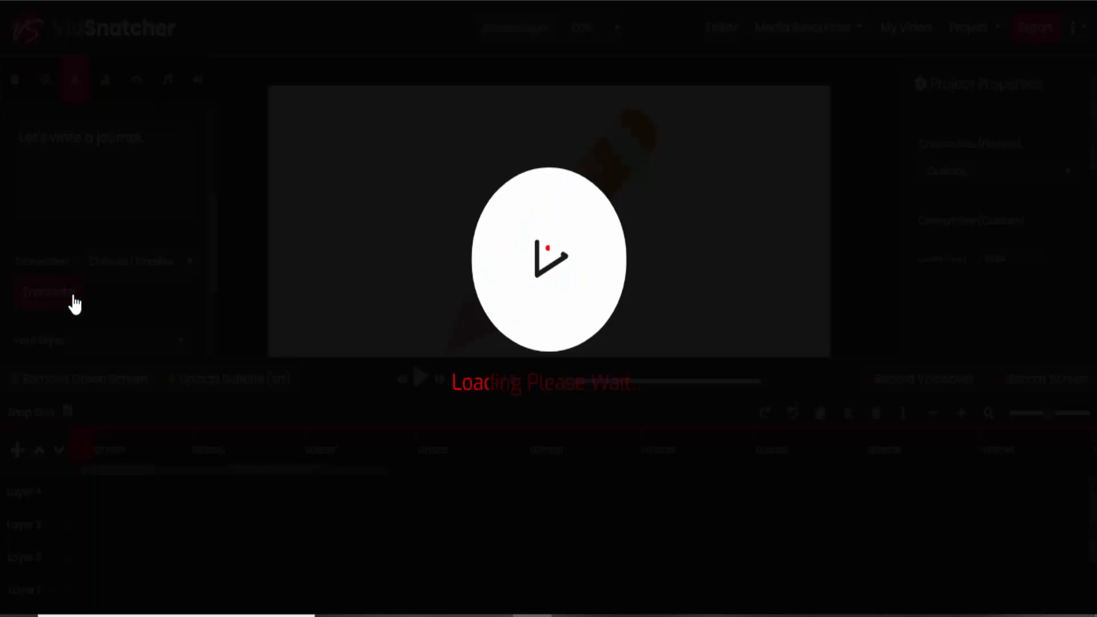
Step: Set the translated text's font size to 36 and its stroke size to No Stroke
scroll(136, 234, down, 2)
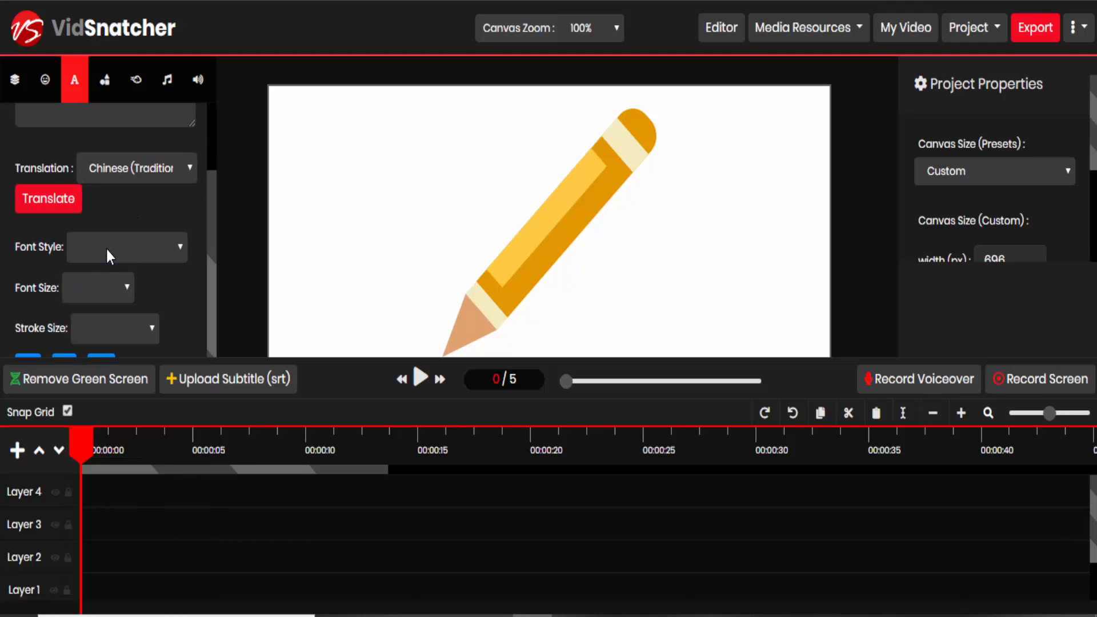
click(97, 287)
scroll(87, 255, down, 2)
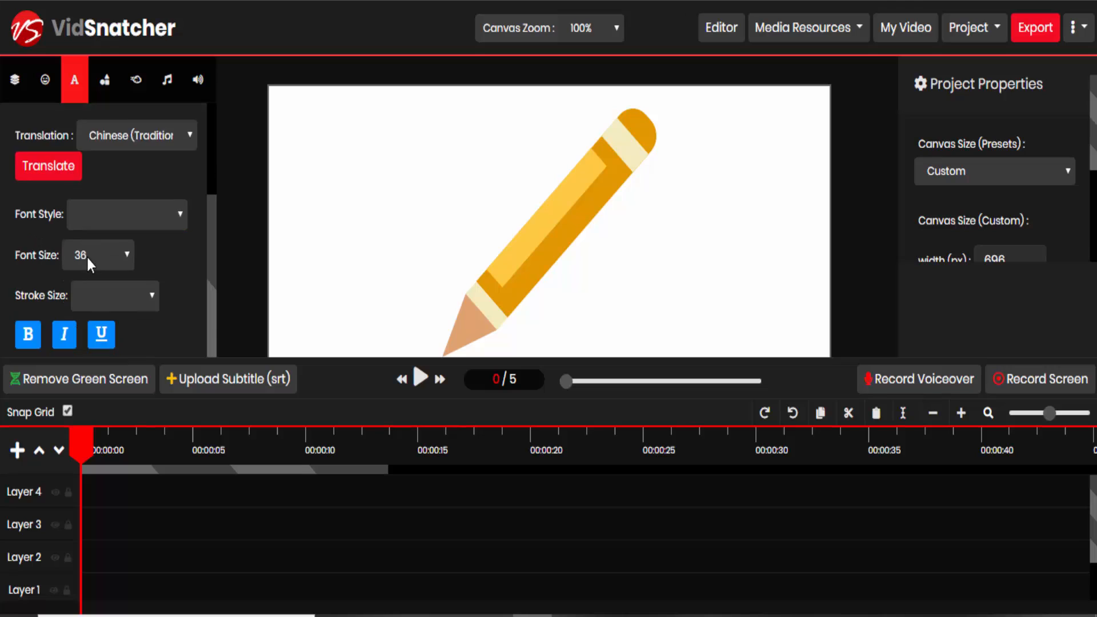
click(97, 232)
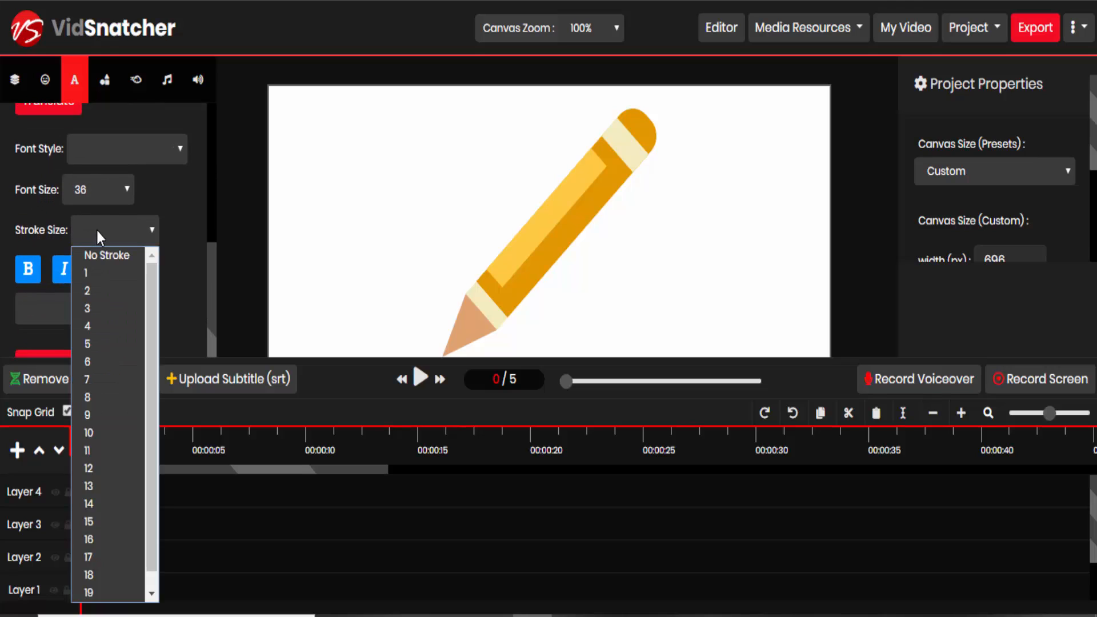
click(96, 229)
click(96, 229)
click(99, 255)
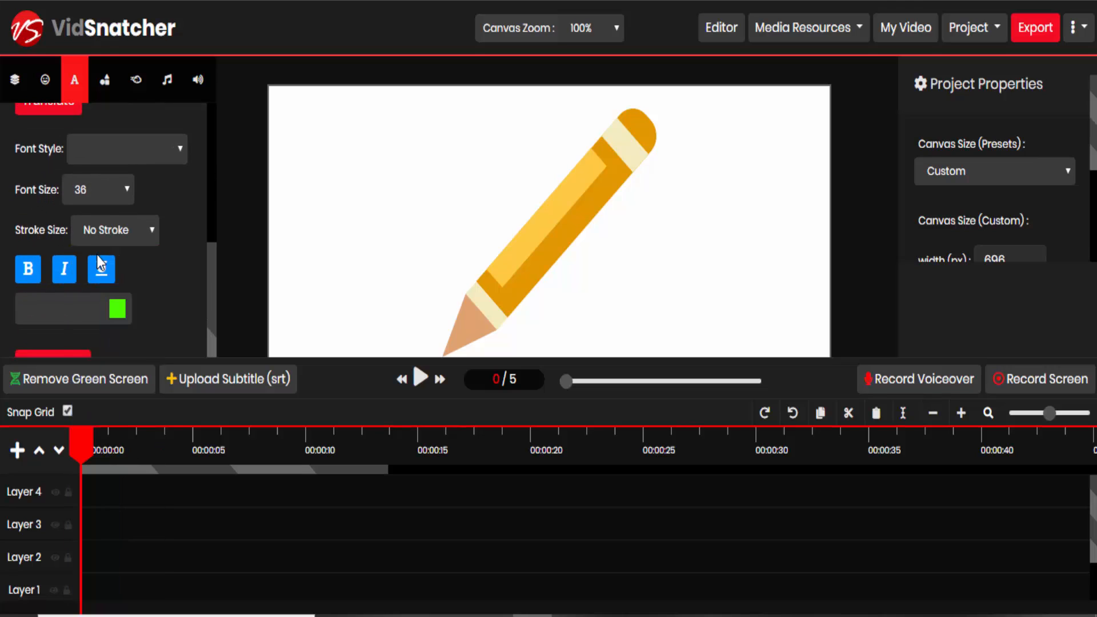
Step: Set the text color to black, rgb(0, 0, 0), and add the italic, underlined Chinese text to the canvas
click(100, 314)
drag(74, 429, 14, 467)
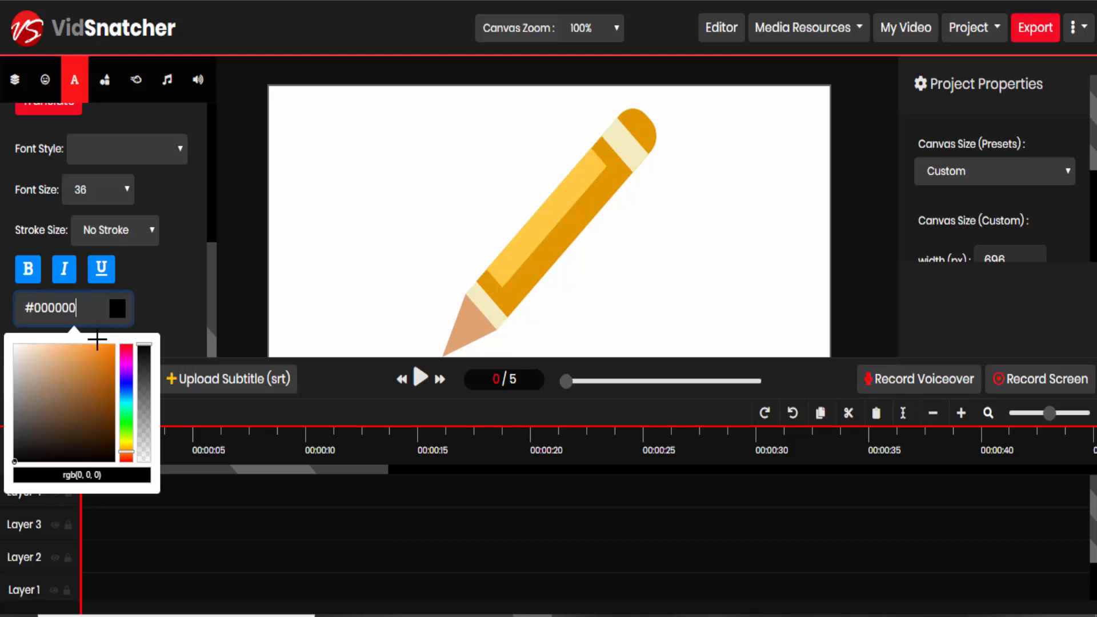
click(151, 302)
click(85, 355)
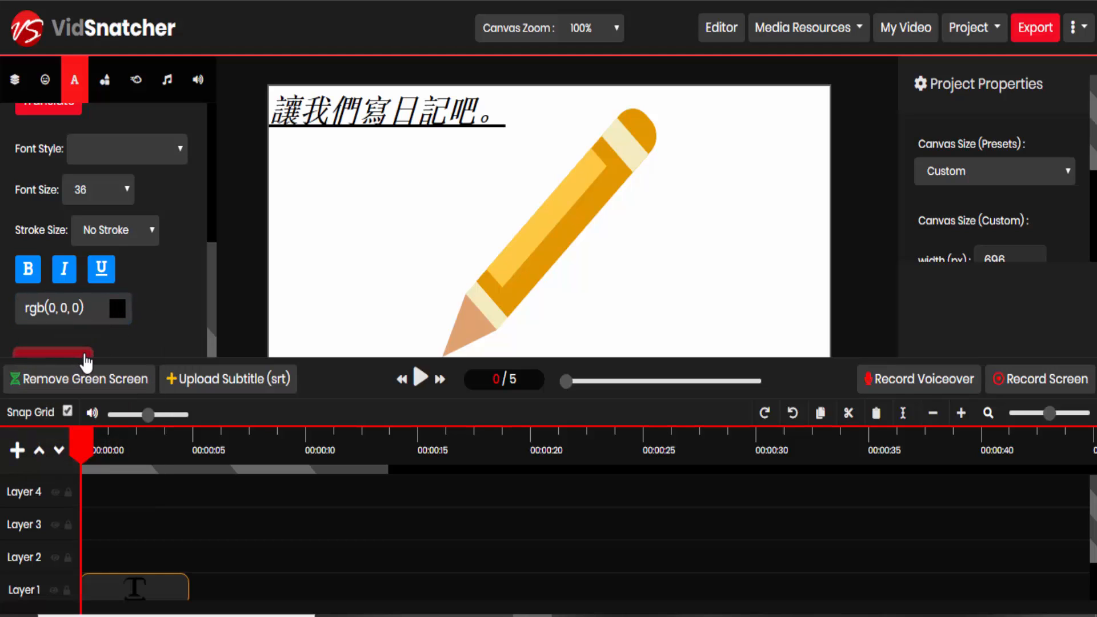
Step: Move the Chinese text down beside the pencil and look through the available text effects
click(432, 127)
drag(432, 126, 433, 184)
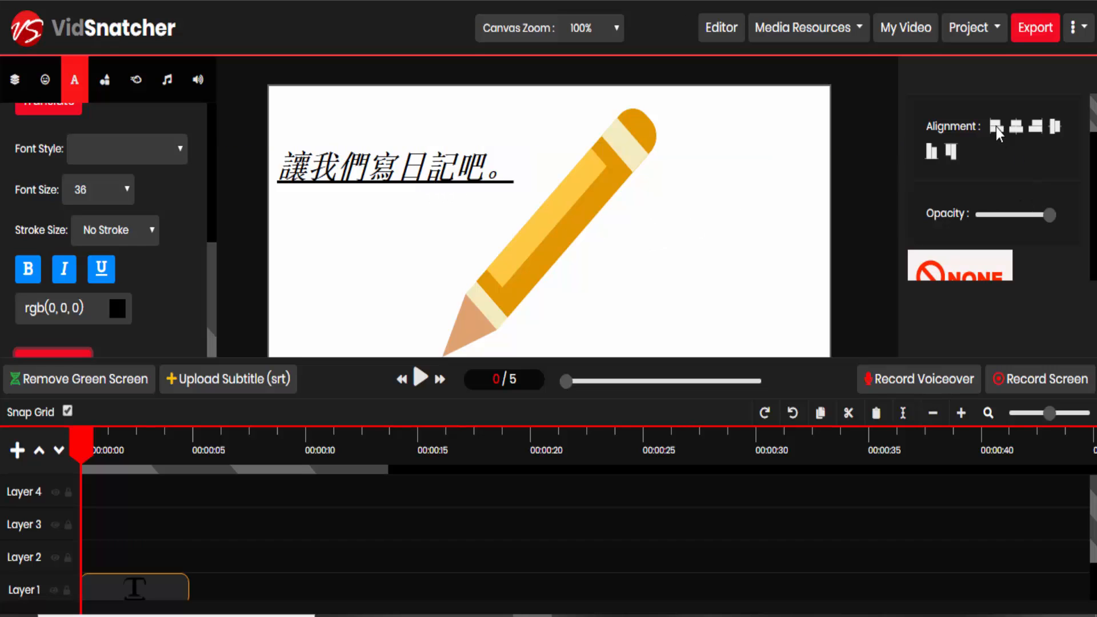
scroll(1001, 168, down, 10)
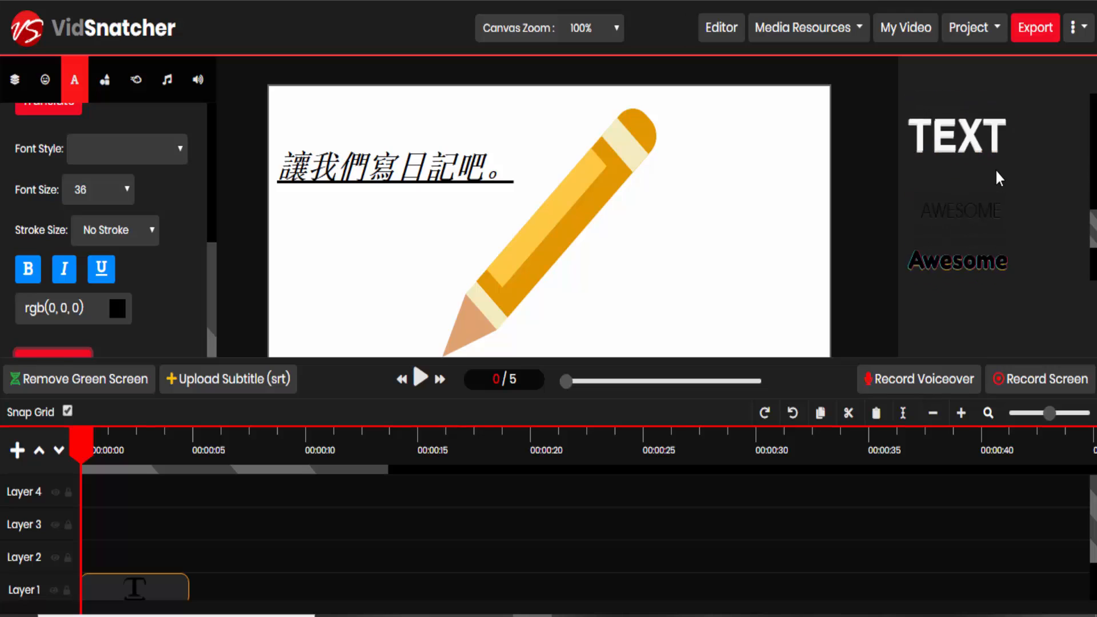
Step: Add a red rectangle shape enlarged to frame the Chinese text, and move the pencil clear of it
scroll(994, 173, down, 5)
scroll(993, 172, up, 15)
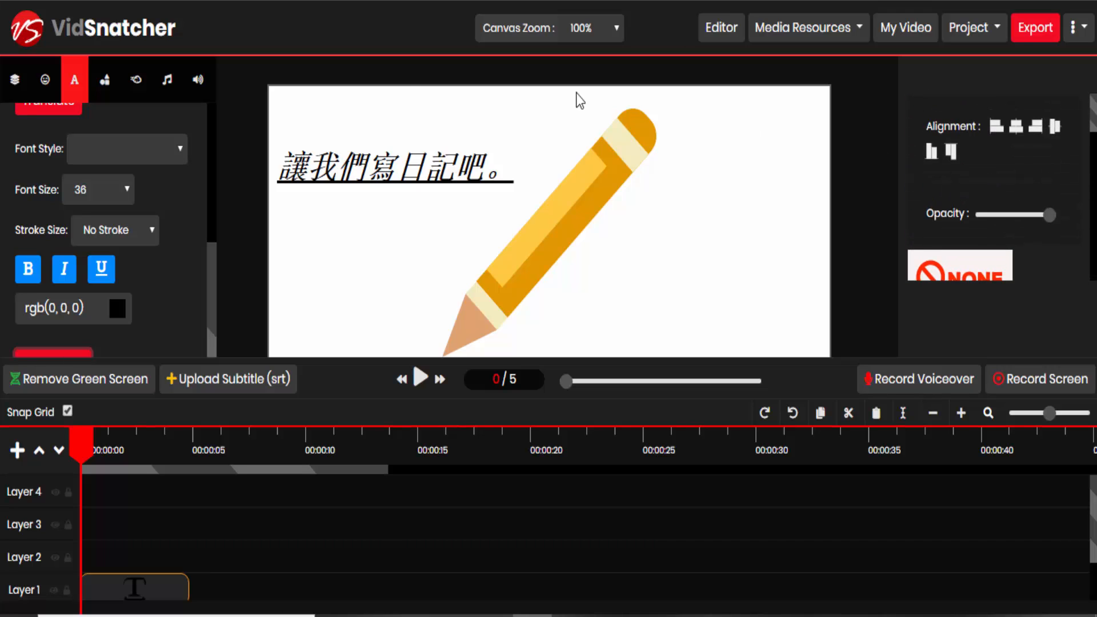
click(104, 81)
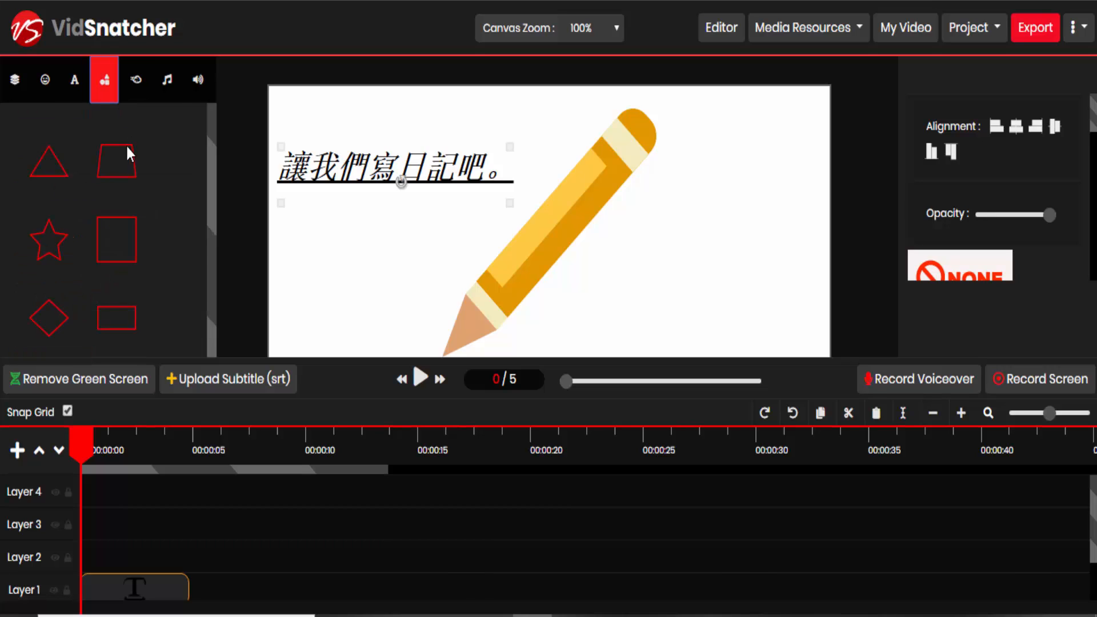
drag(105, 320, 338, 261)
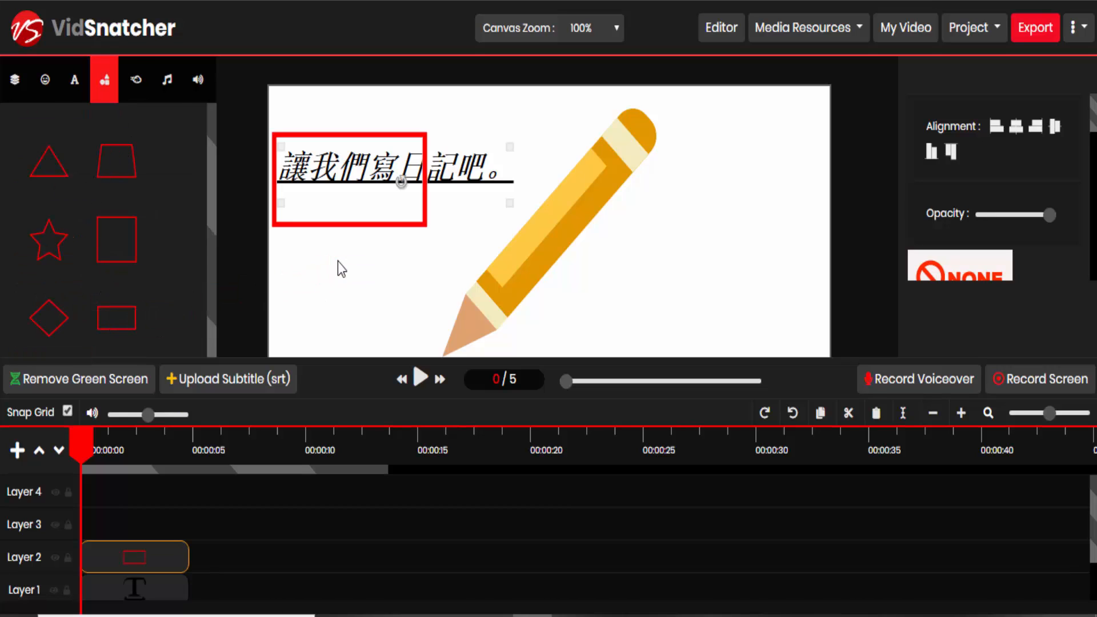
click(444, 114)
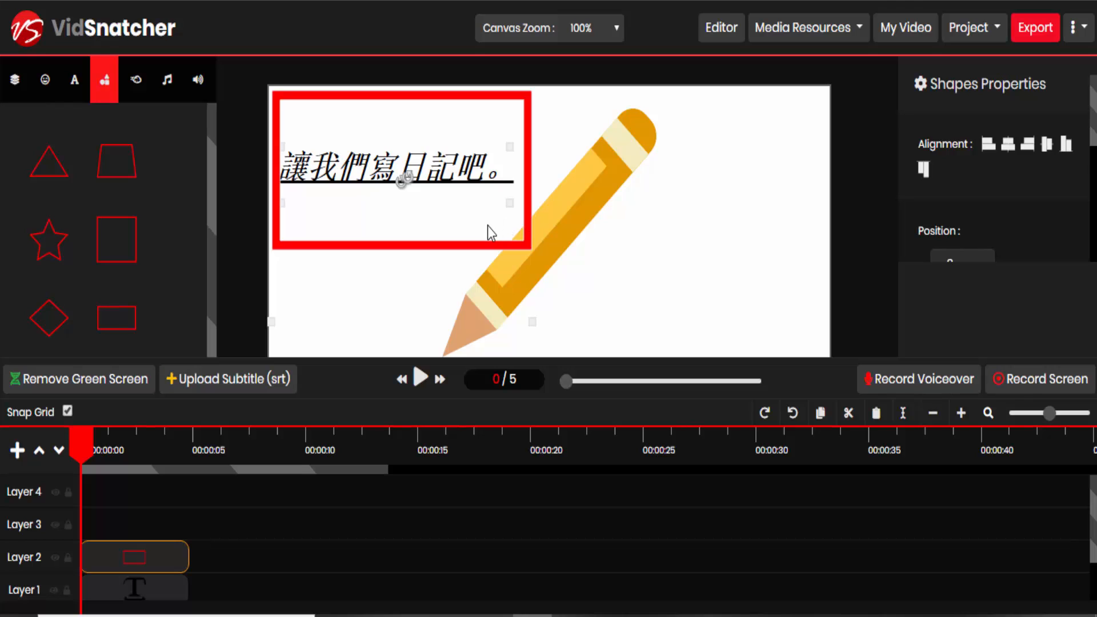
mouse_move(558, 228)
mouse_down()
mouse_move(661, 215)
mouse_move(669, 240)
mouse_up()
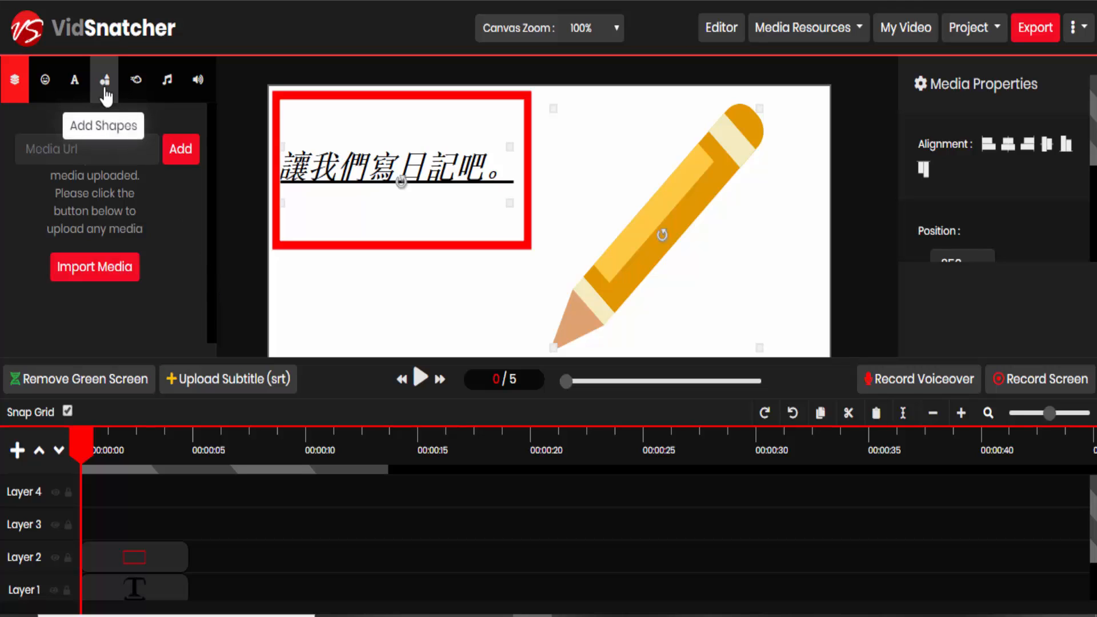
Step: Try the From Left, From Up, From Down and Fade In entrance effects on the pencil, and apply Grow
click(136, 79)
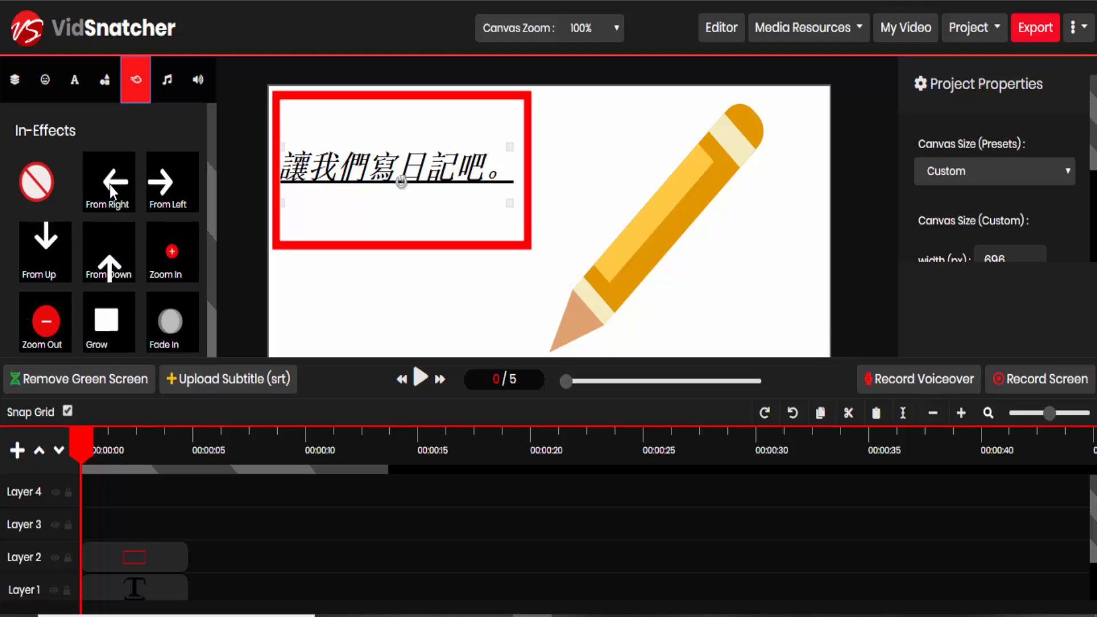
click(182, 195)
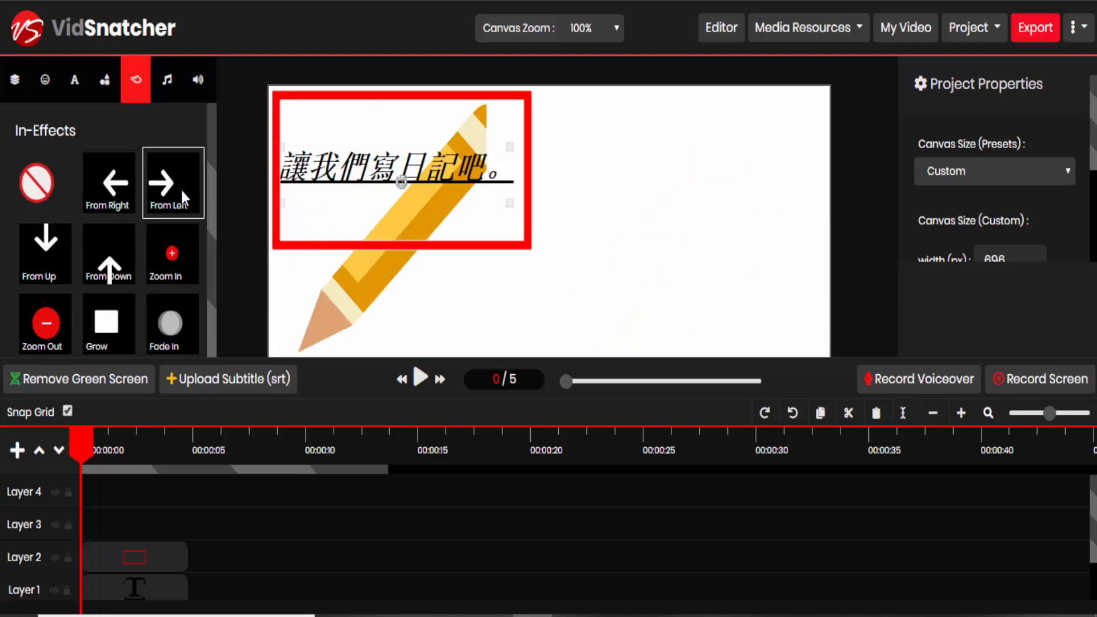
click(68, 273)
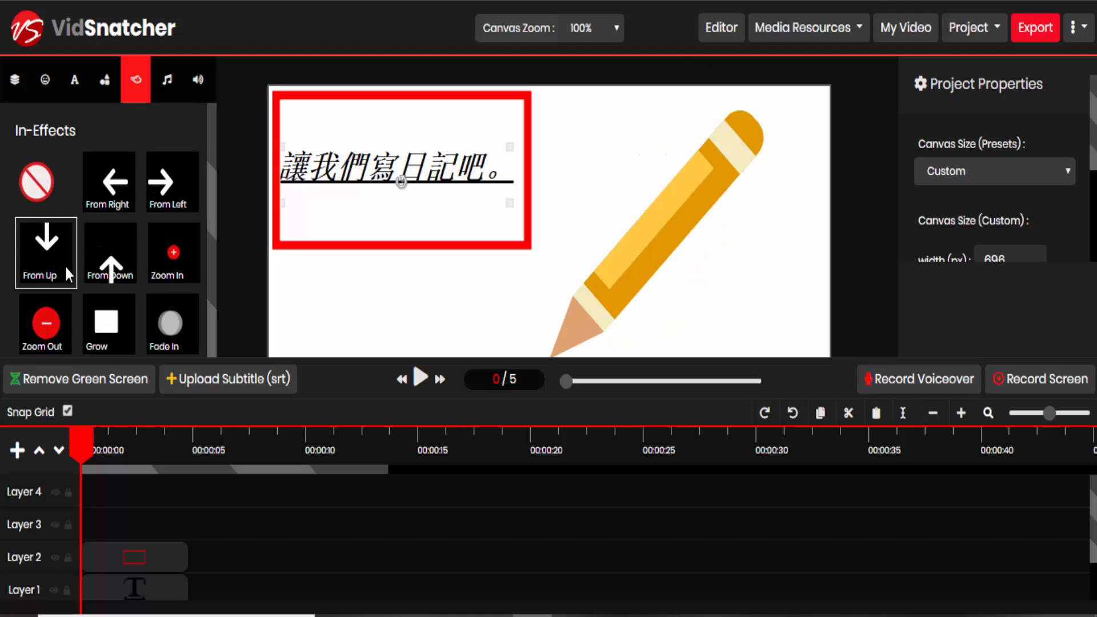
click(111, 260)
scroll(114, 252, down, 2)
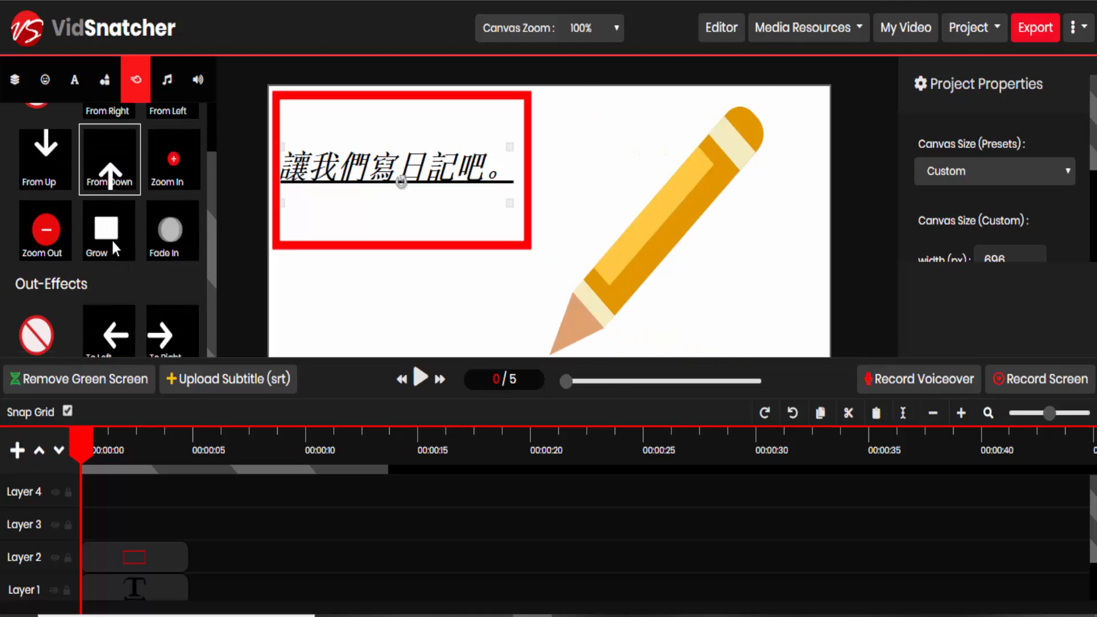
click(115, 247)
click(171, 244)
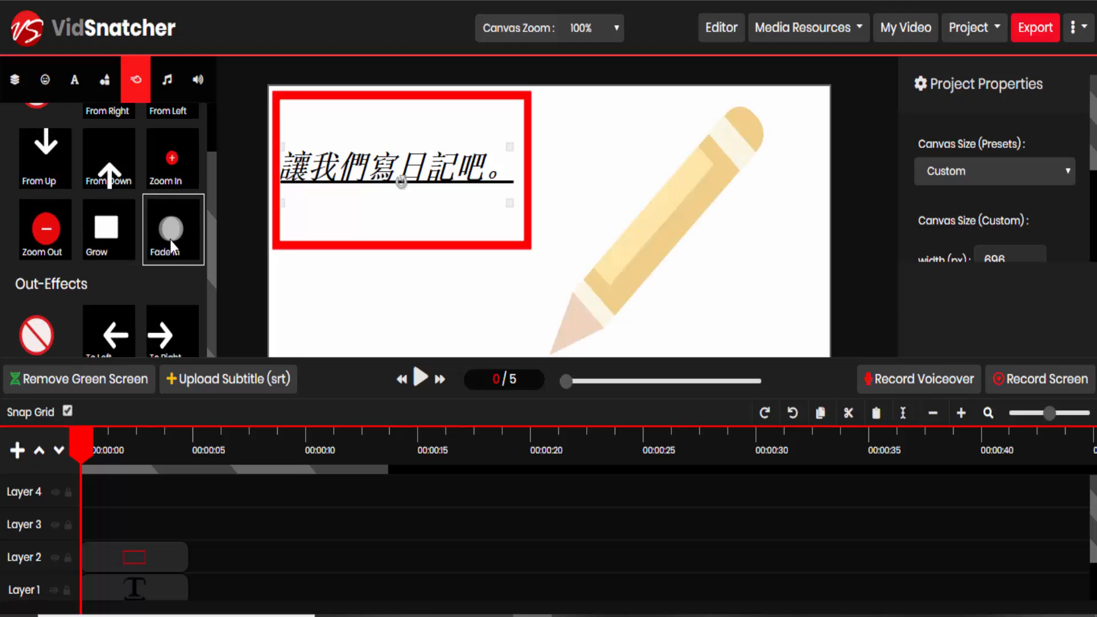
click(108, 234)
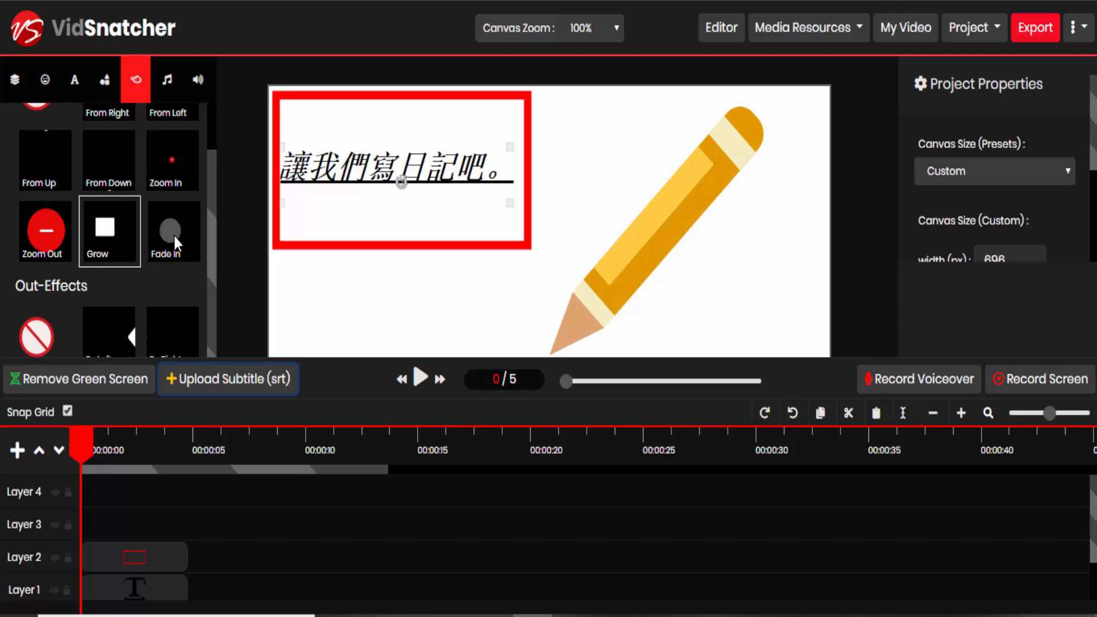